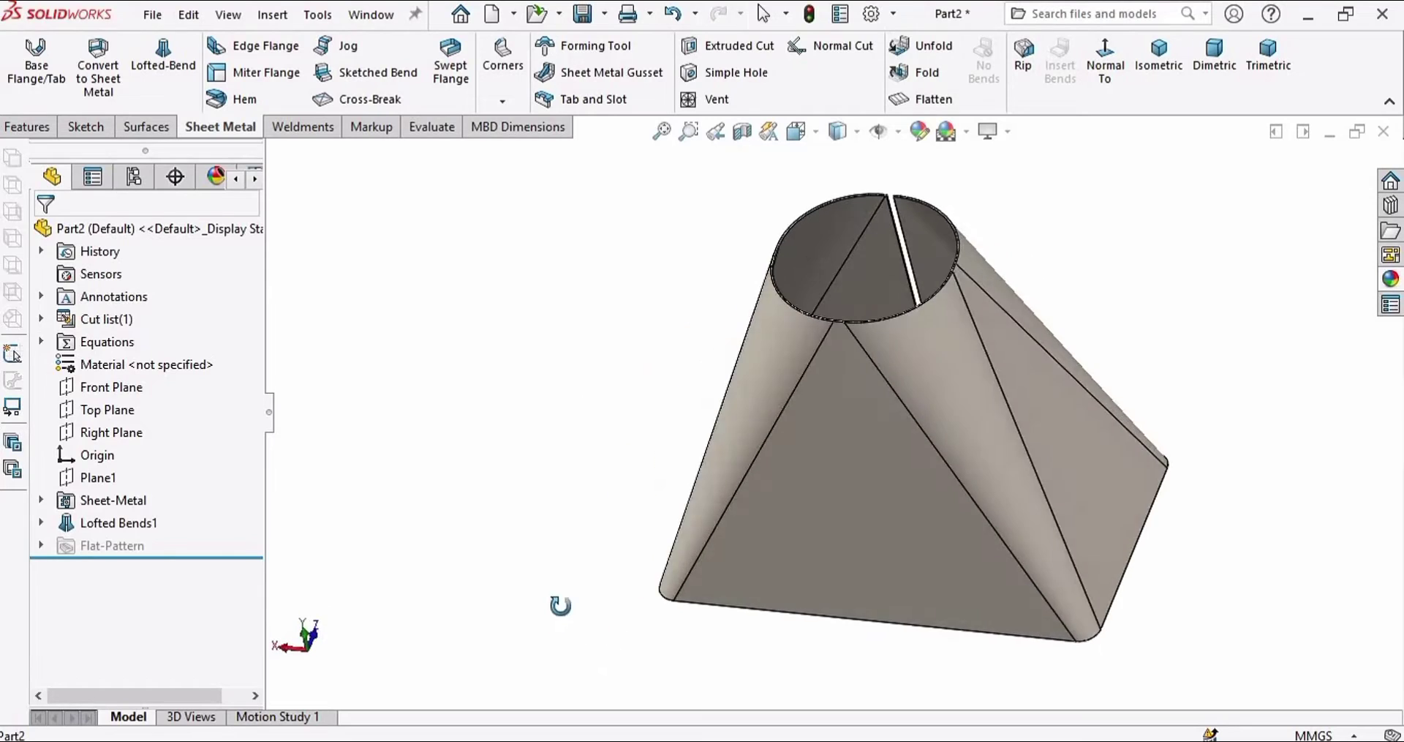
Step: Flatten the sheet-metal transition into its flat pattern and view it tilted
{"action": "left_click", "coordinate": [934, 101]}
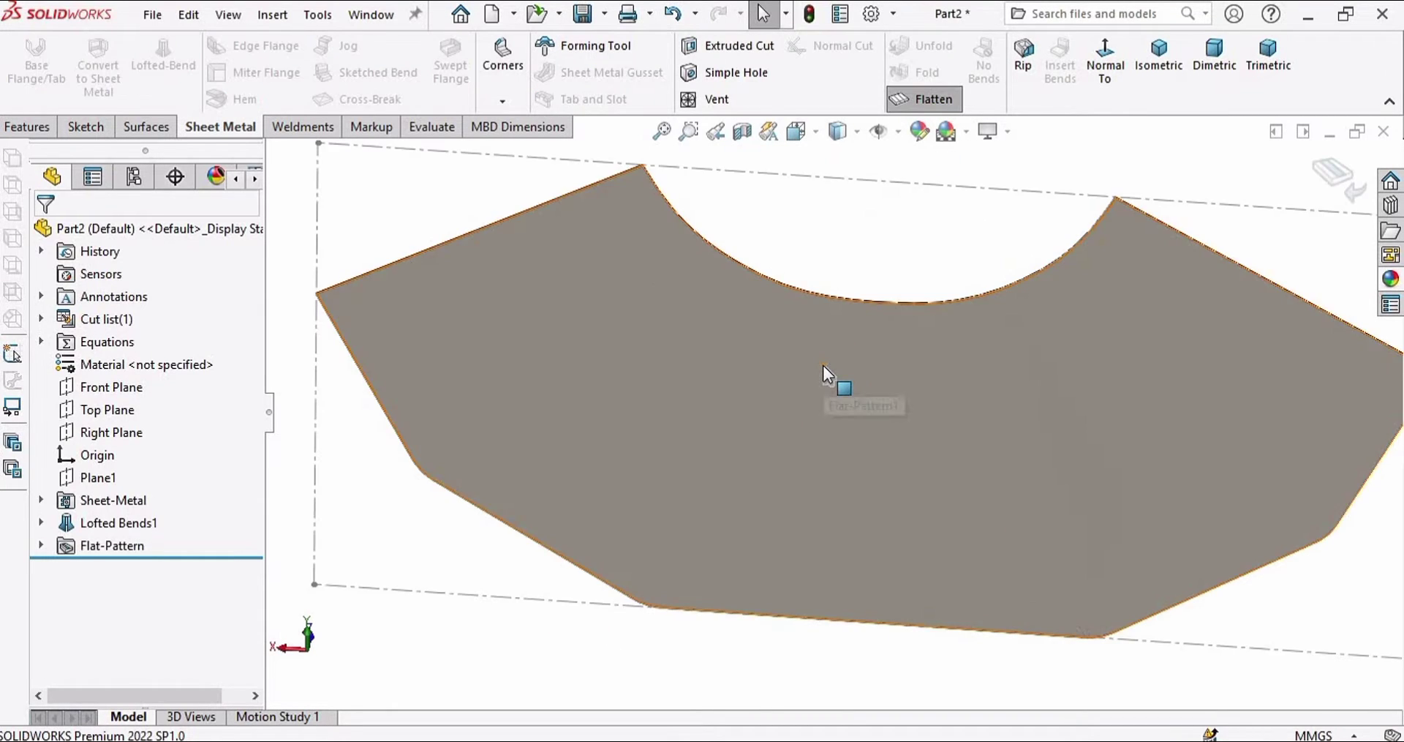
{"action": "middle_click_drag", "start_coordinate": [831, 318], "coordinate": [832, 191]}
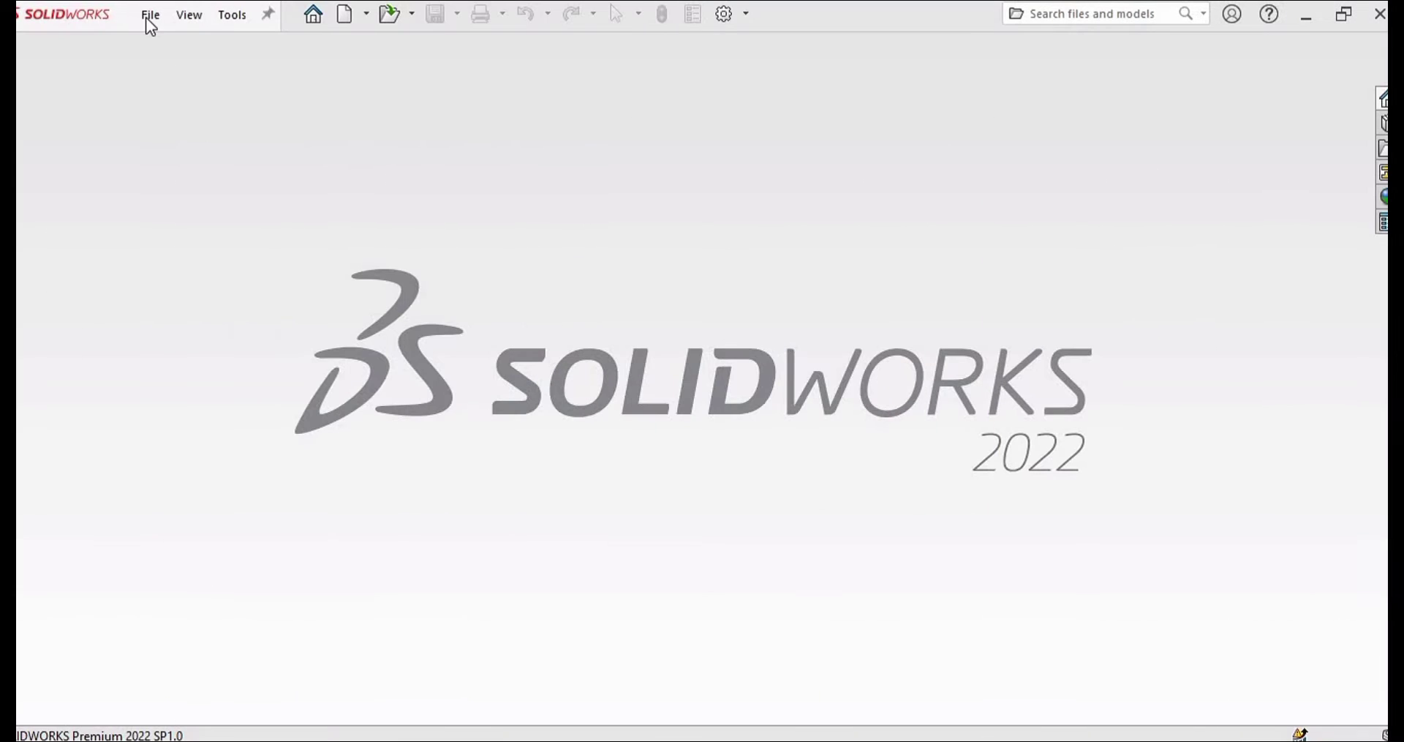
Step: Create a new blank Part document from File > New
{"action": "left_click", "coordinate": [148, 15]}
{"action": "left_click", "coordinate": [248, 49]}
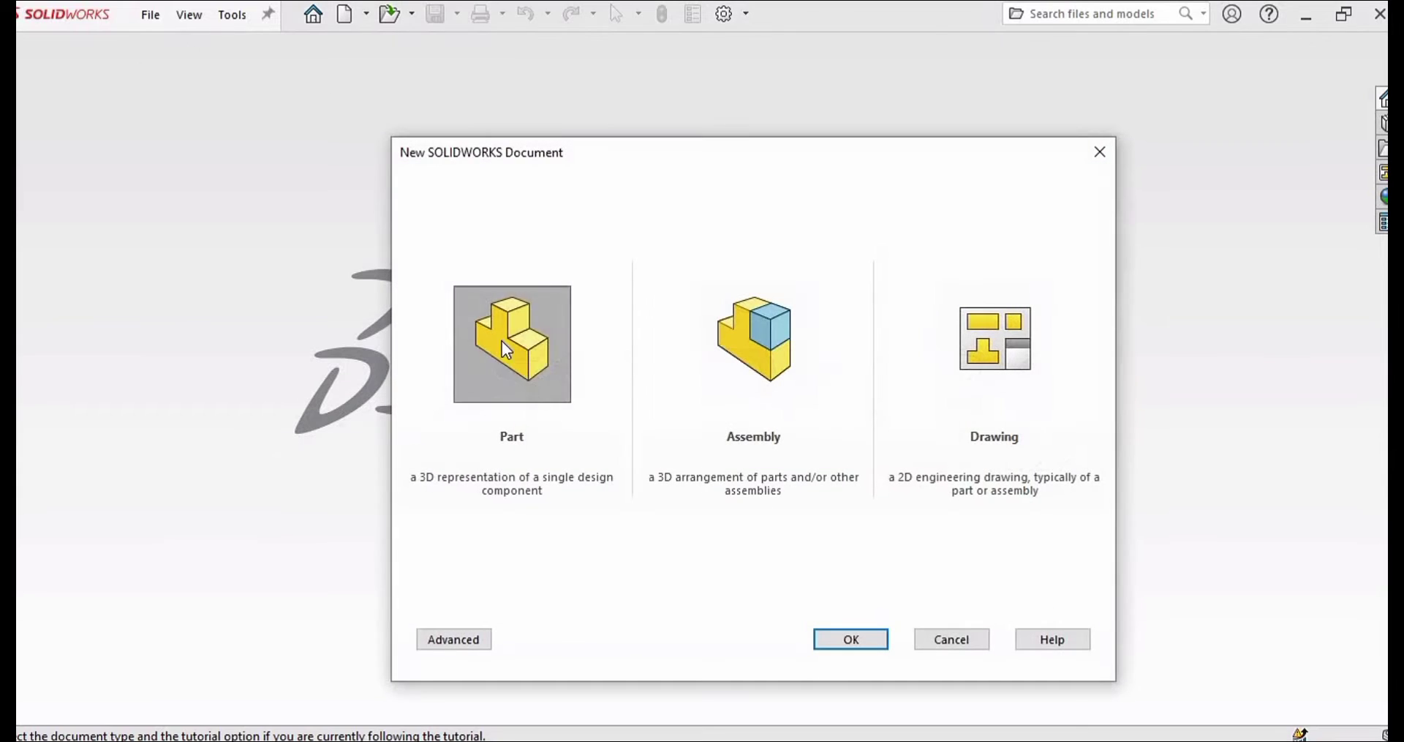
{"action": "left_click", "coordinate": [503, 369]}
{"action": "left_click", "coordinate": [833, 632]}
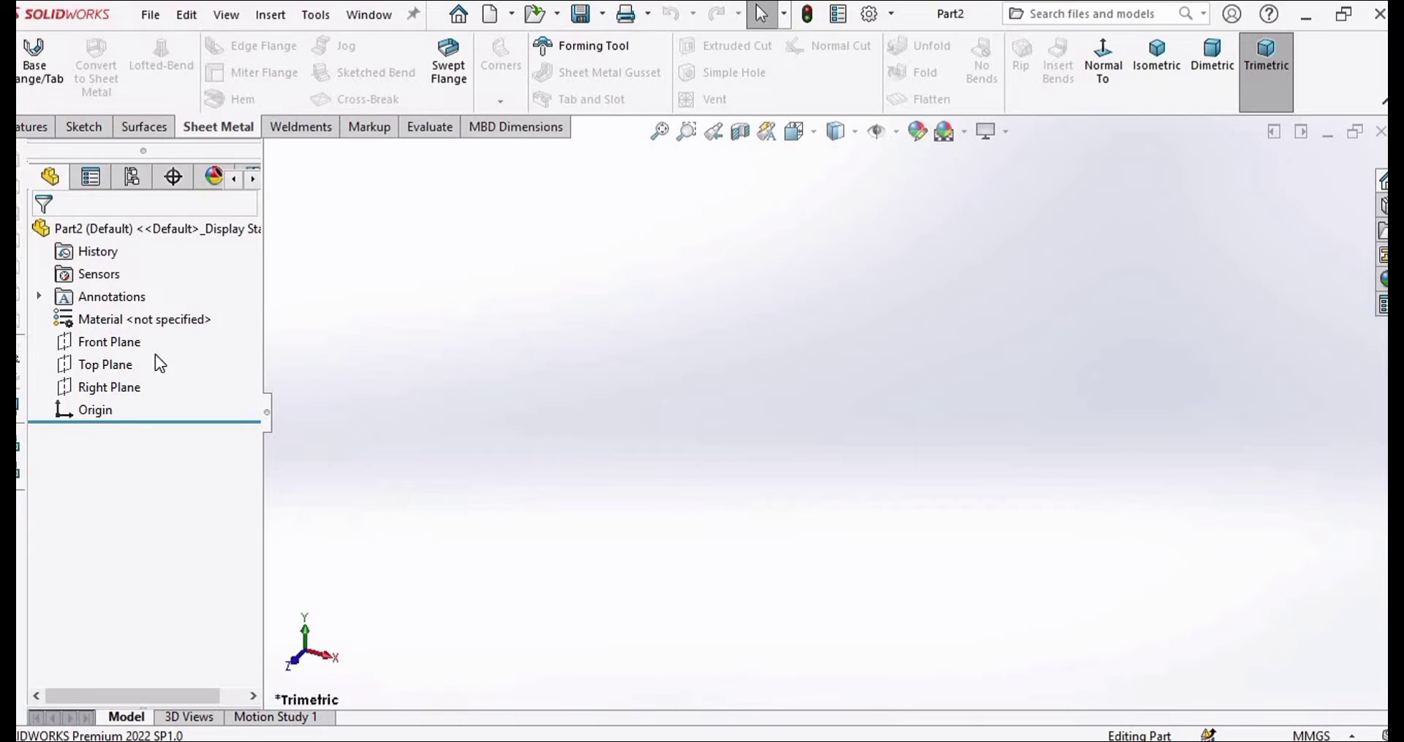
Step: Sketch a center rectangle at the origin on the Top Plane, keeping millimetre units
{"action": "left_click", "coordinate": [104, 364]}
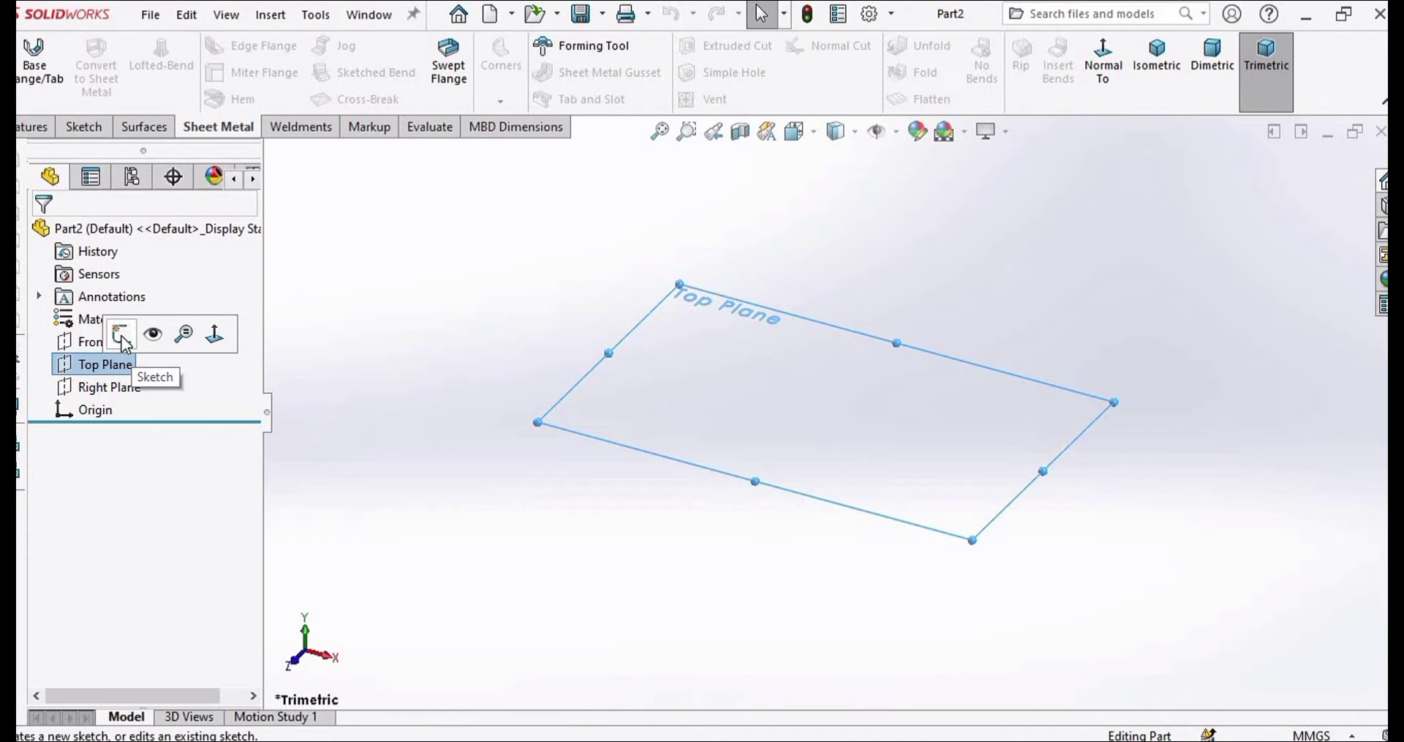
{"action": "left_click", "coordinate": [124, 335]}
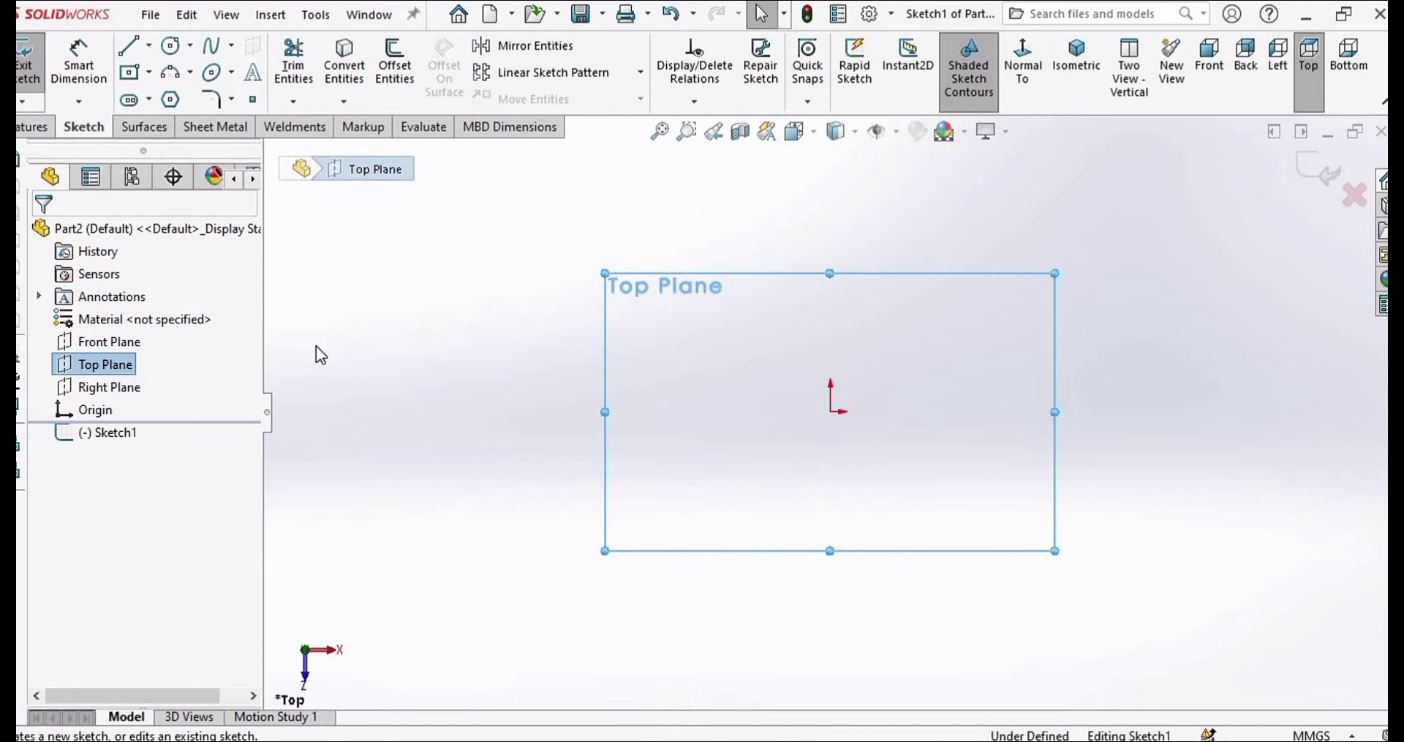
{"action": "left_click", "coordinate": [150, 79]}
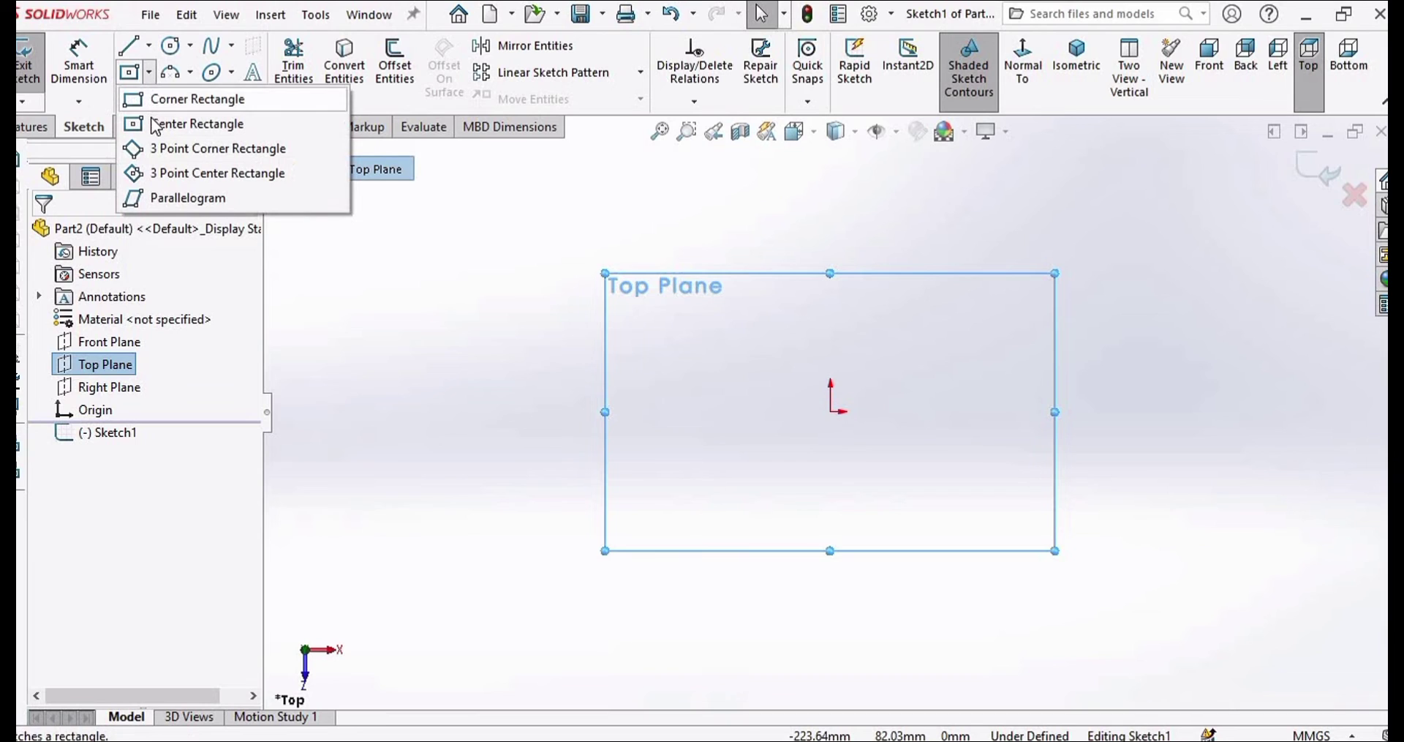
{"action": "left_click", "coordinate": [212, 126]}
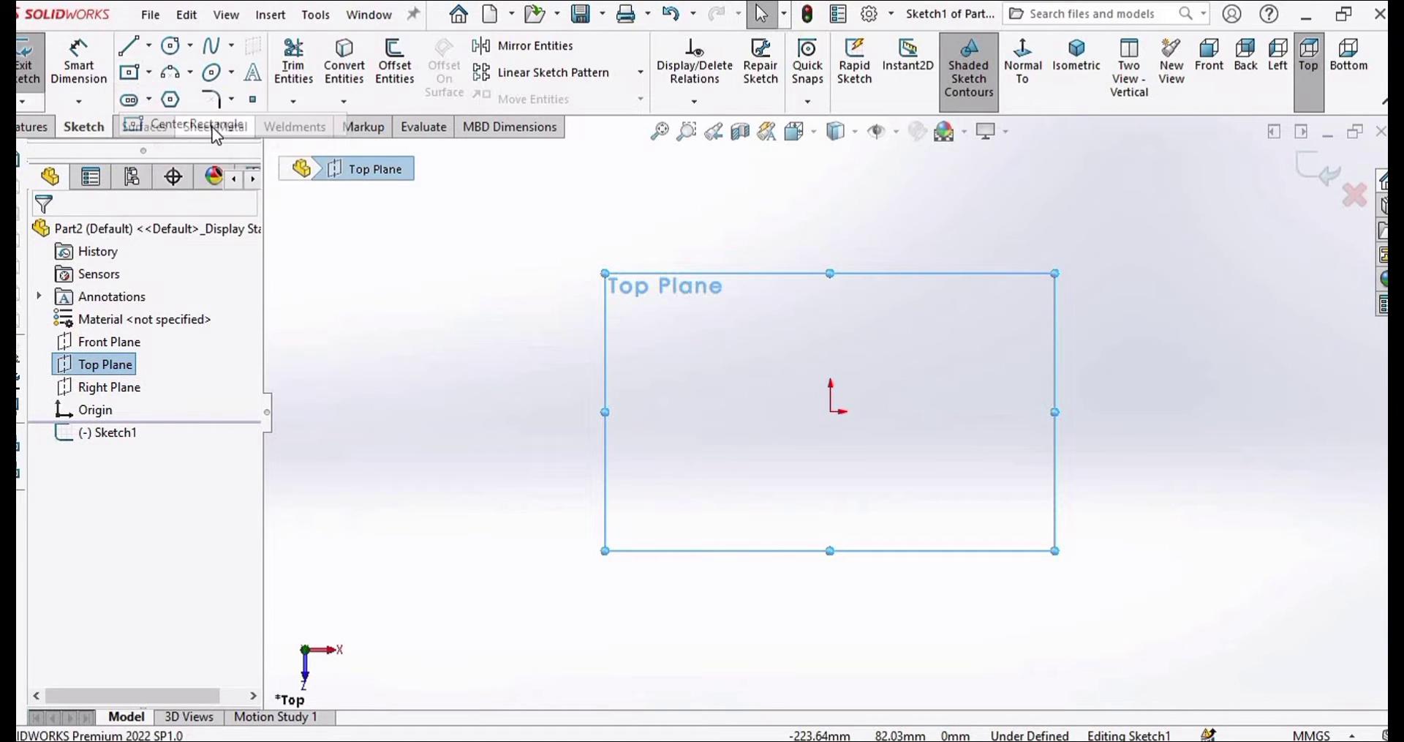
{"action": "left_click", "coordinate": [830, 412]}
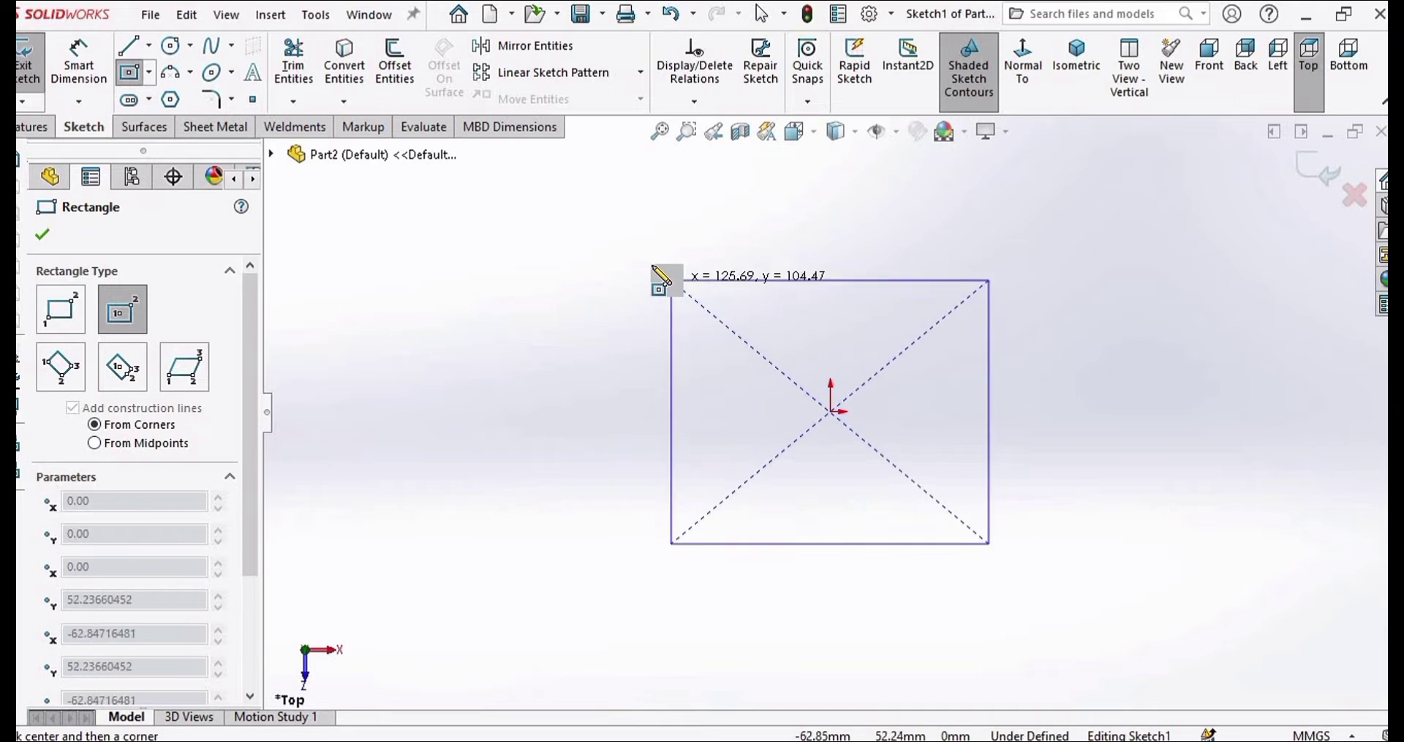
{"action": "left_click", "coordinate": [637, 261]}
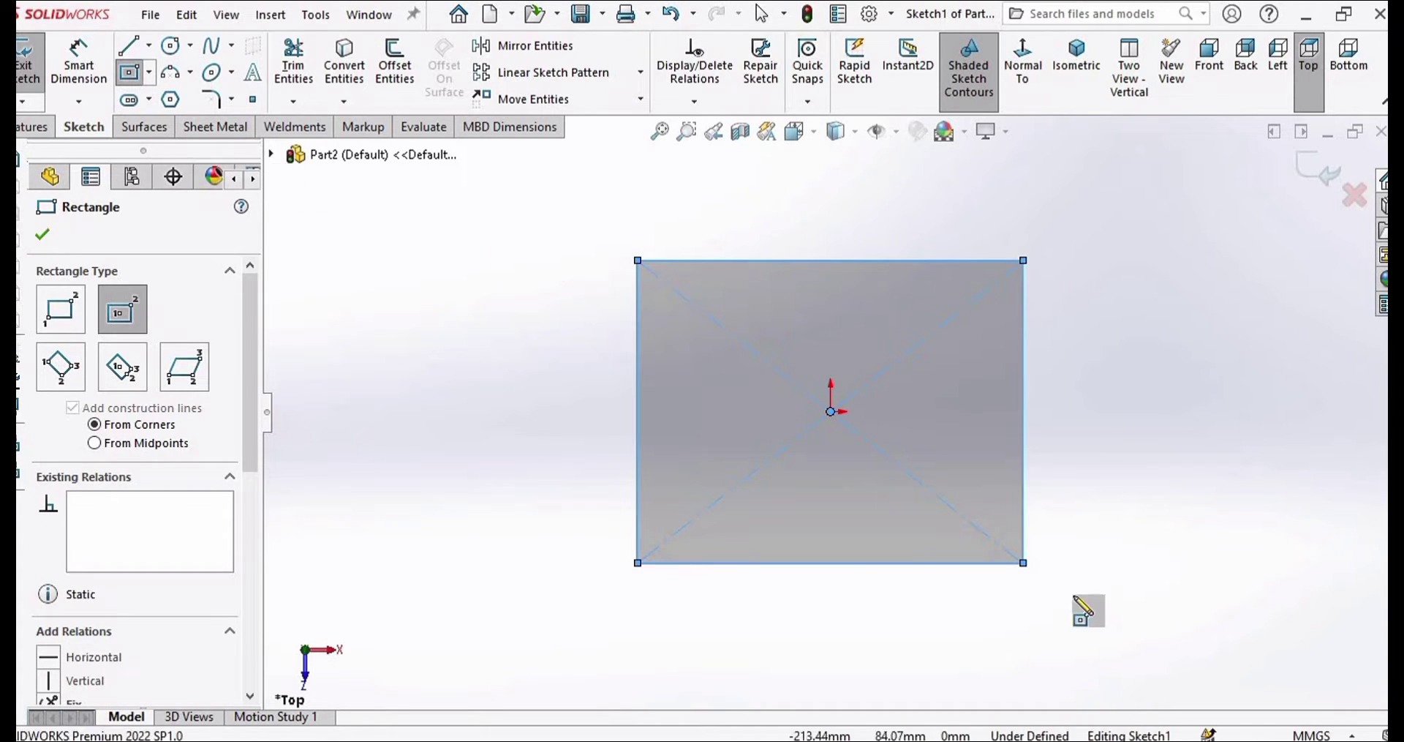
{"action": "left_click", "coordinate": [1345, 735]}
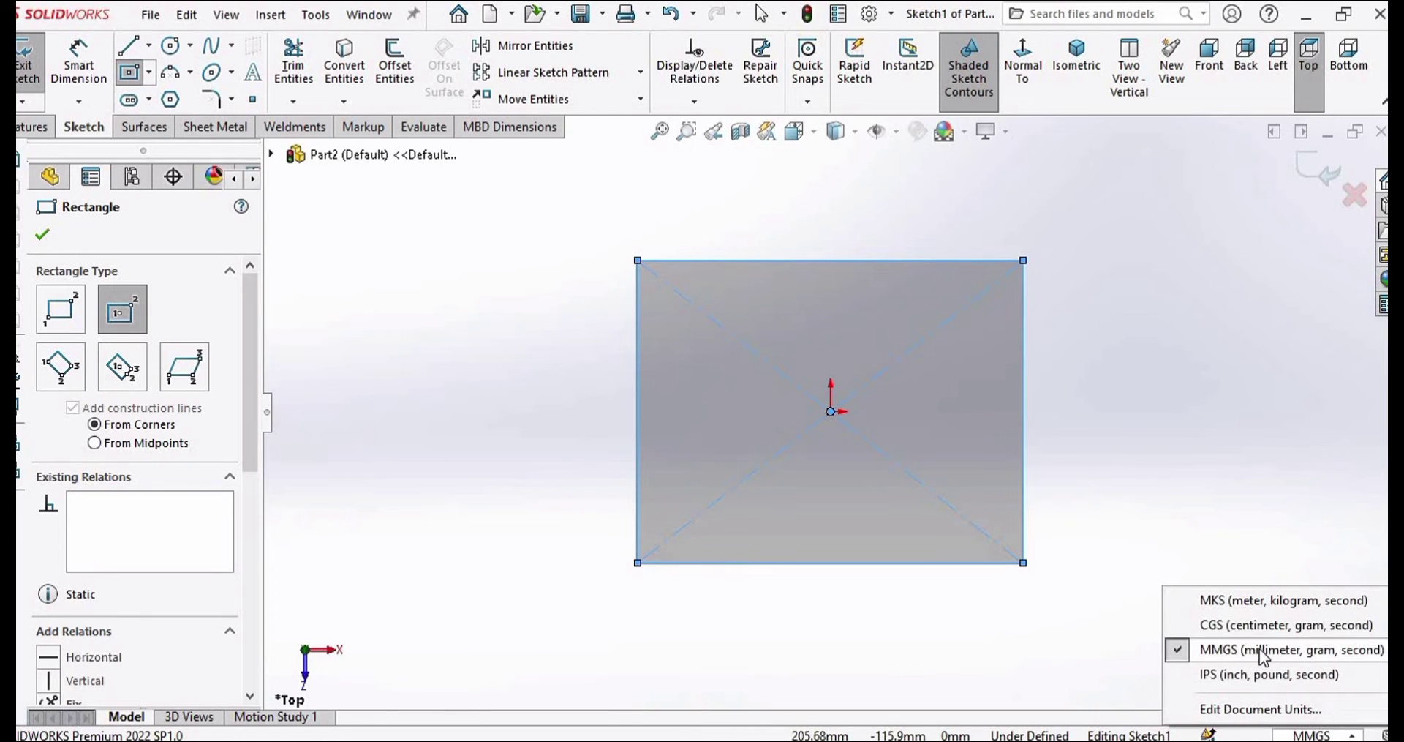
{"action": "left_click", "coordinate": [291, 236]}
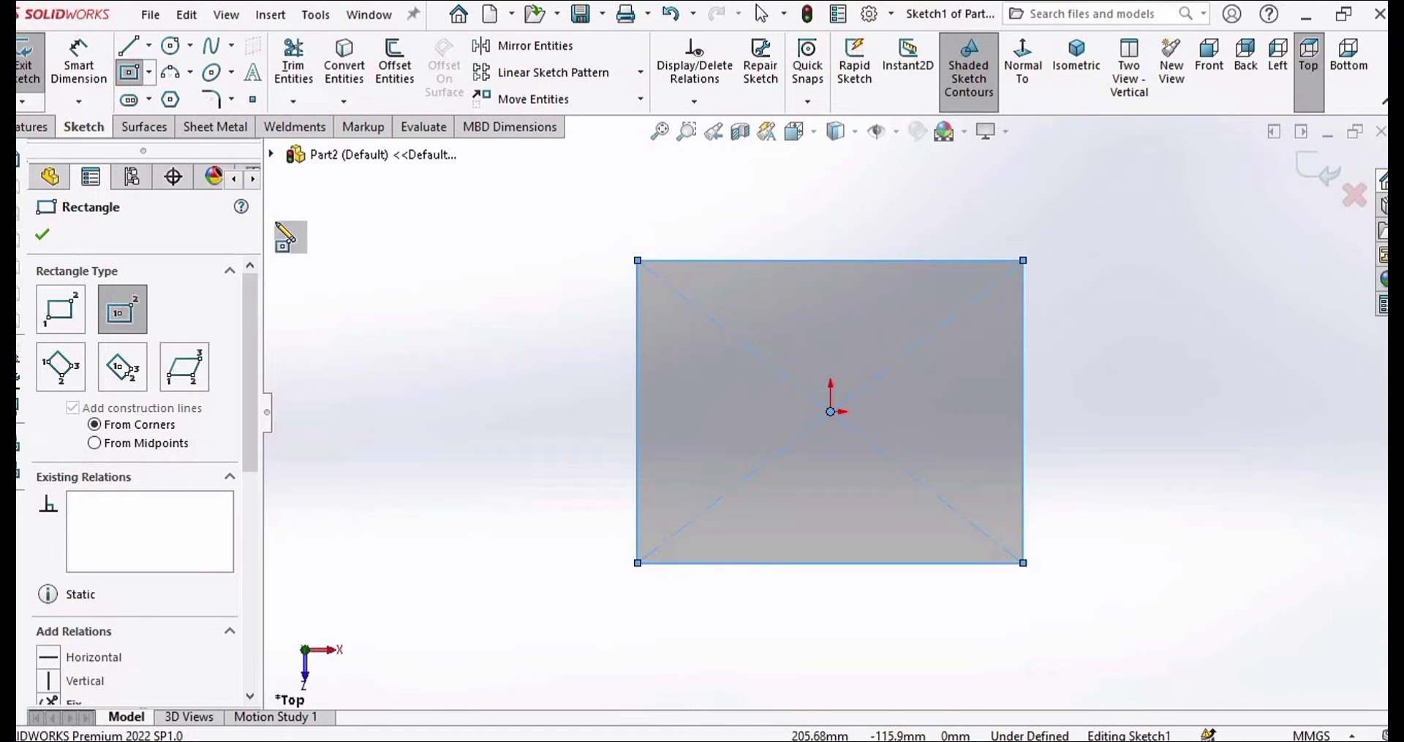
Step: Dimension the rectangle's top edge 250 mm and left edge 150 mm
{"action": "left_click", "coordinate": [80, 69]}
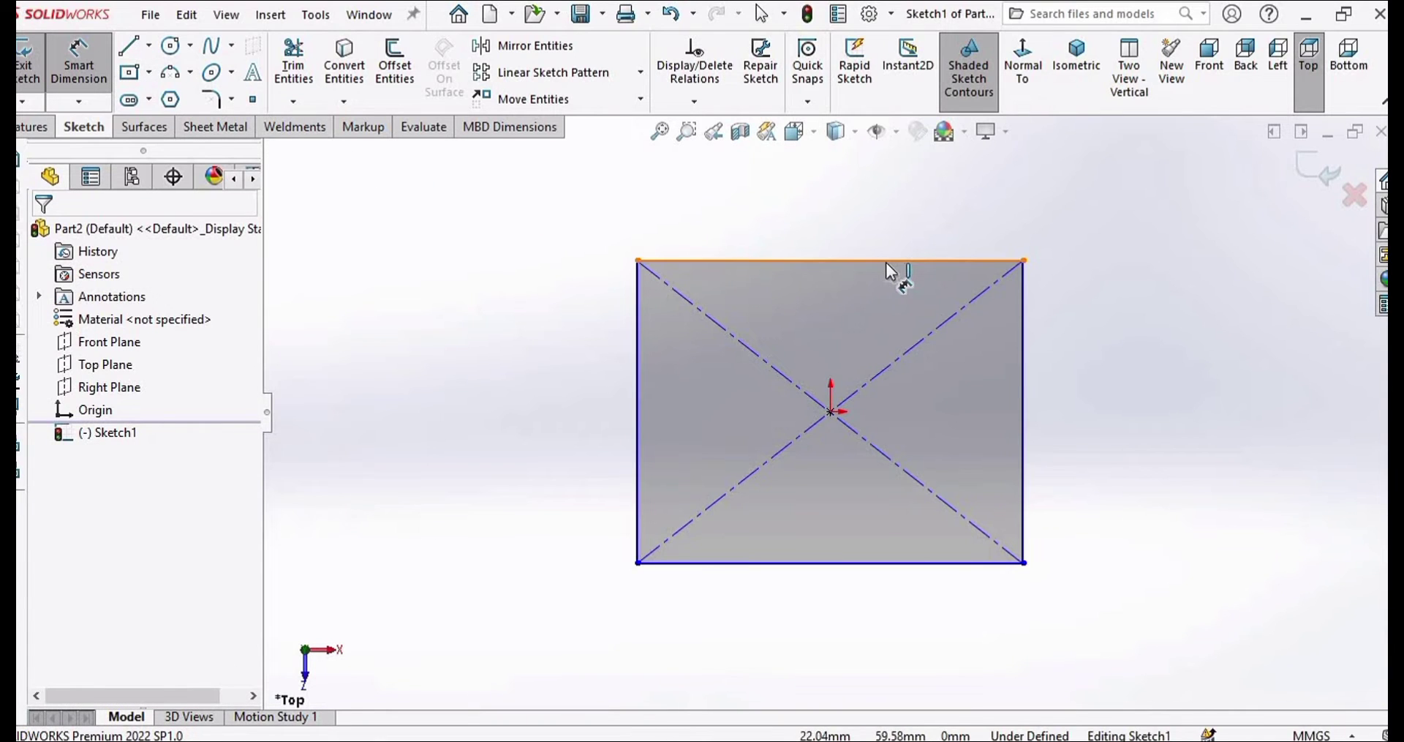
{"action": "left_click", "coordinate": [831, 260]}
{"action": "left_click", "coordinate": [817, 200]}
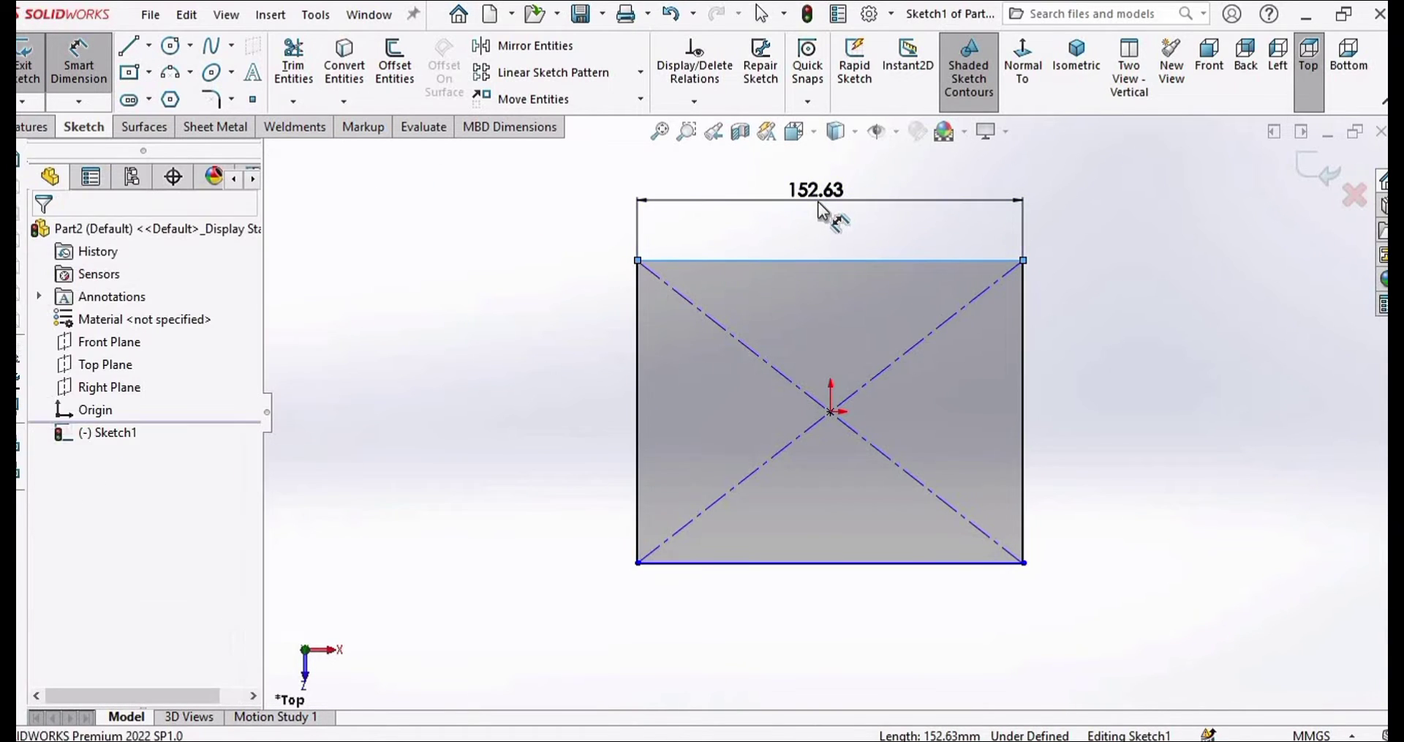
{"action": "type", "text": "250"}
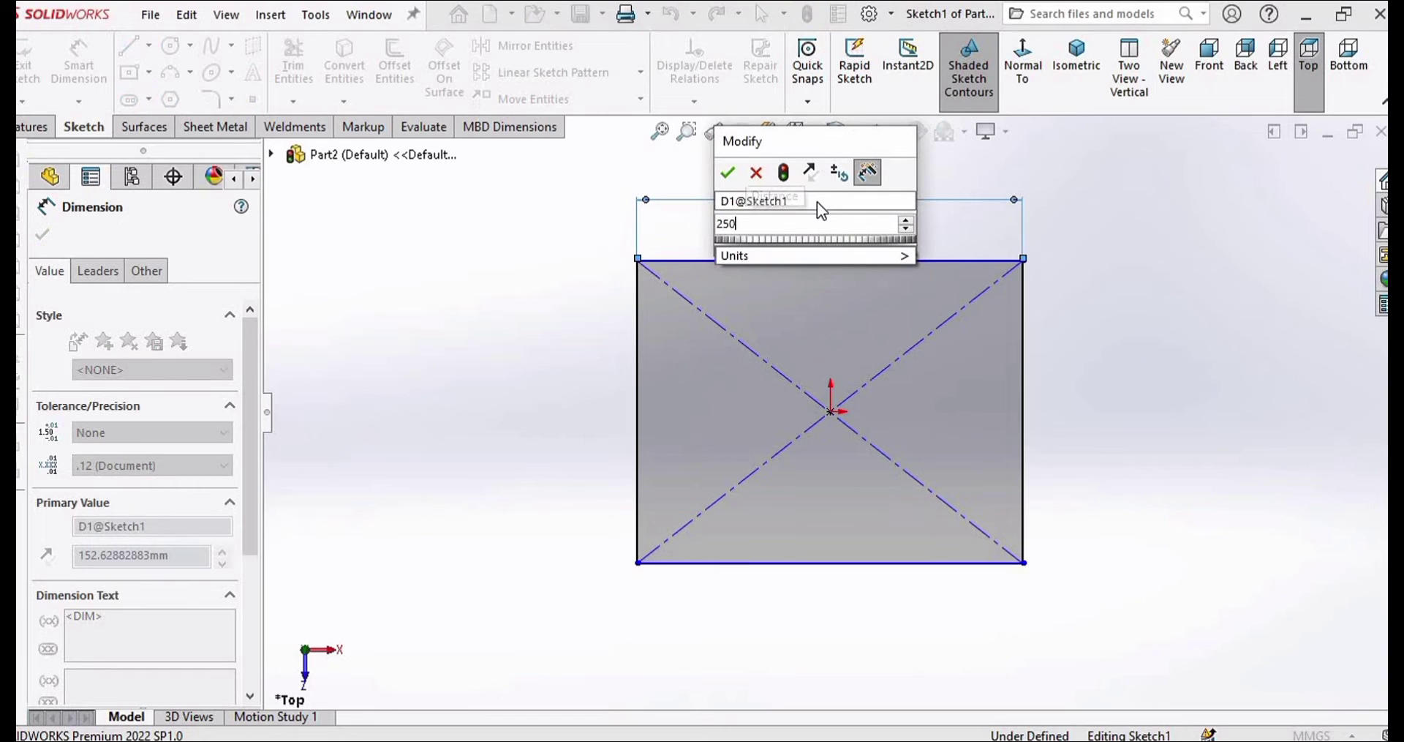
{"action": "left_click_drag", "start_coordinate": [740, 223], "coordinate": [705, 226]}
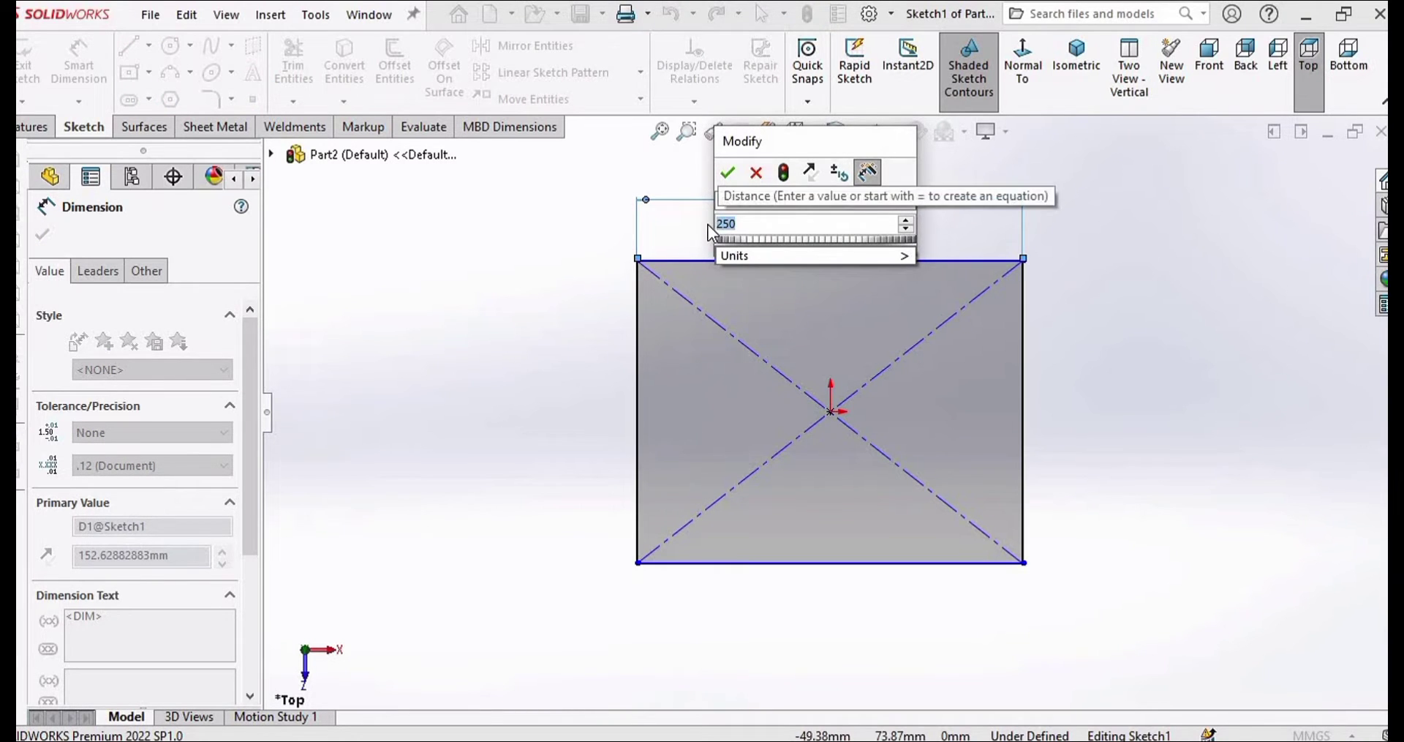
{"action": "key", "text": "Return"}
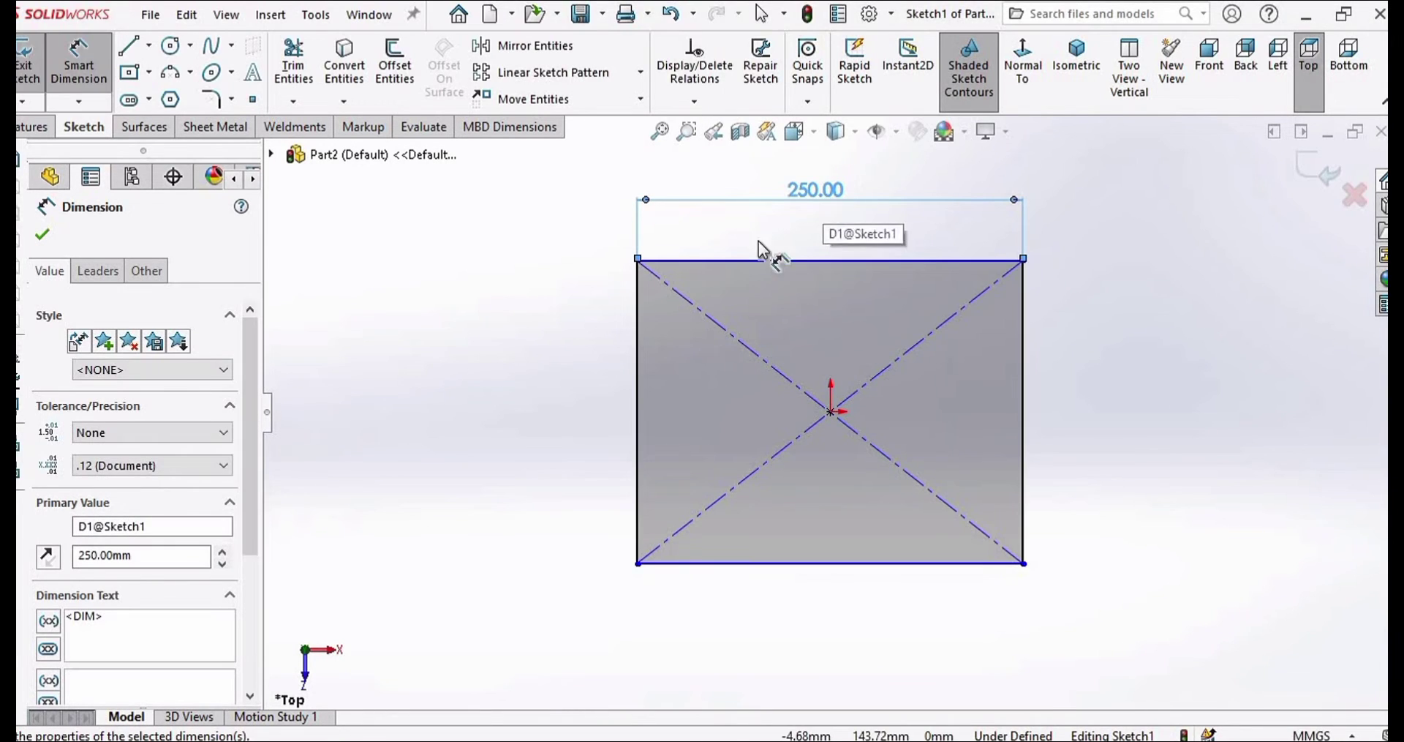
{"action": "left_click", "coordinate": [637, 327]}
{"action": "left_click", "coordinate": [568, 395]}
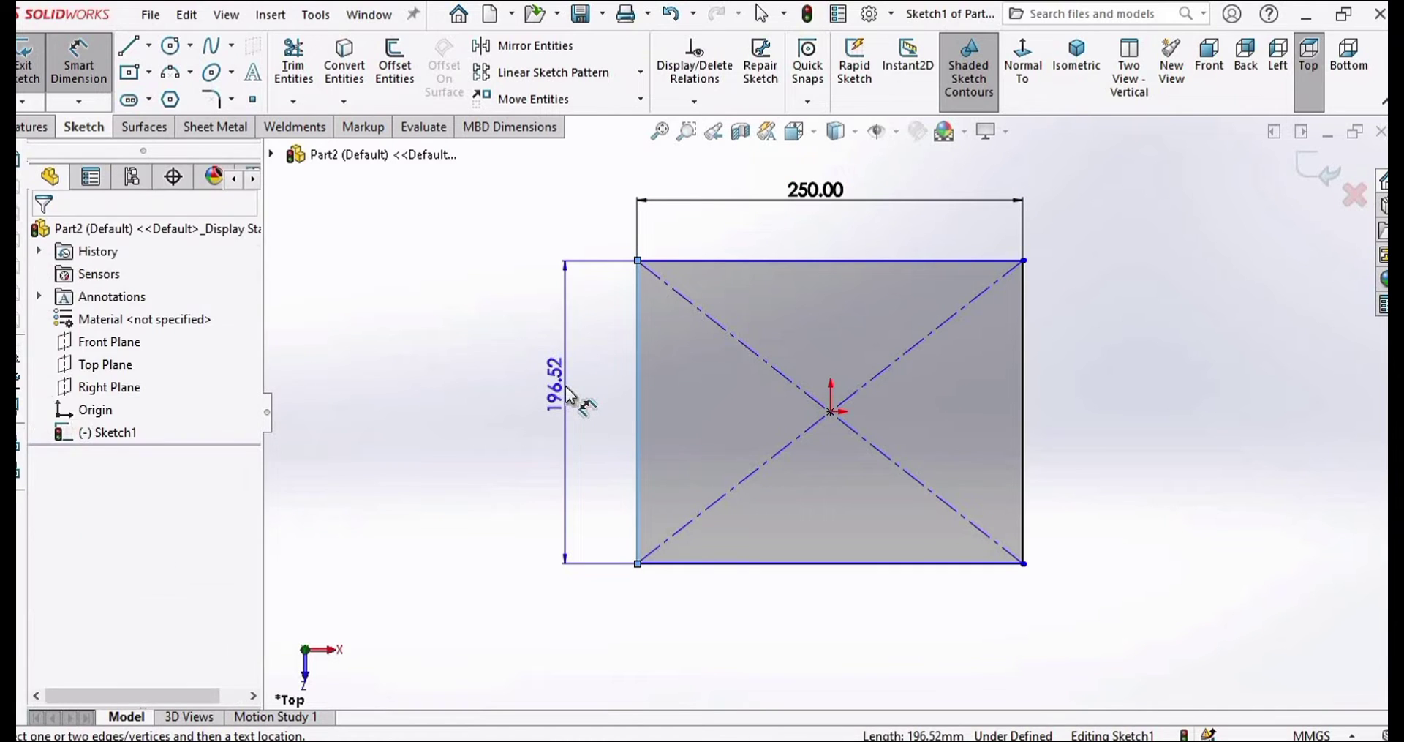
{"action": "type", "text": "150"}
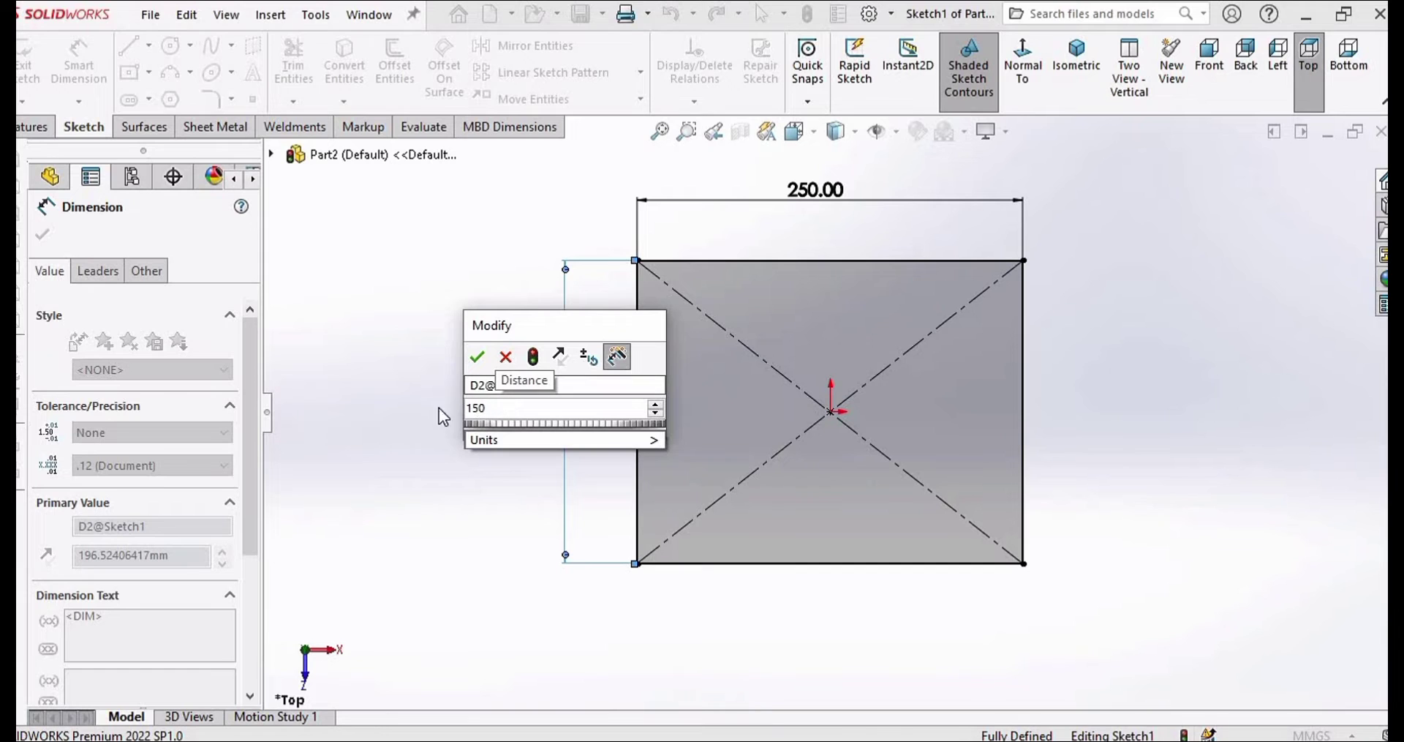
{"action": "key", "text": "Return"}
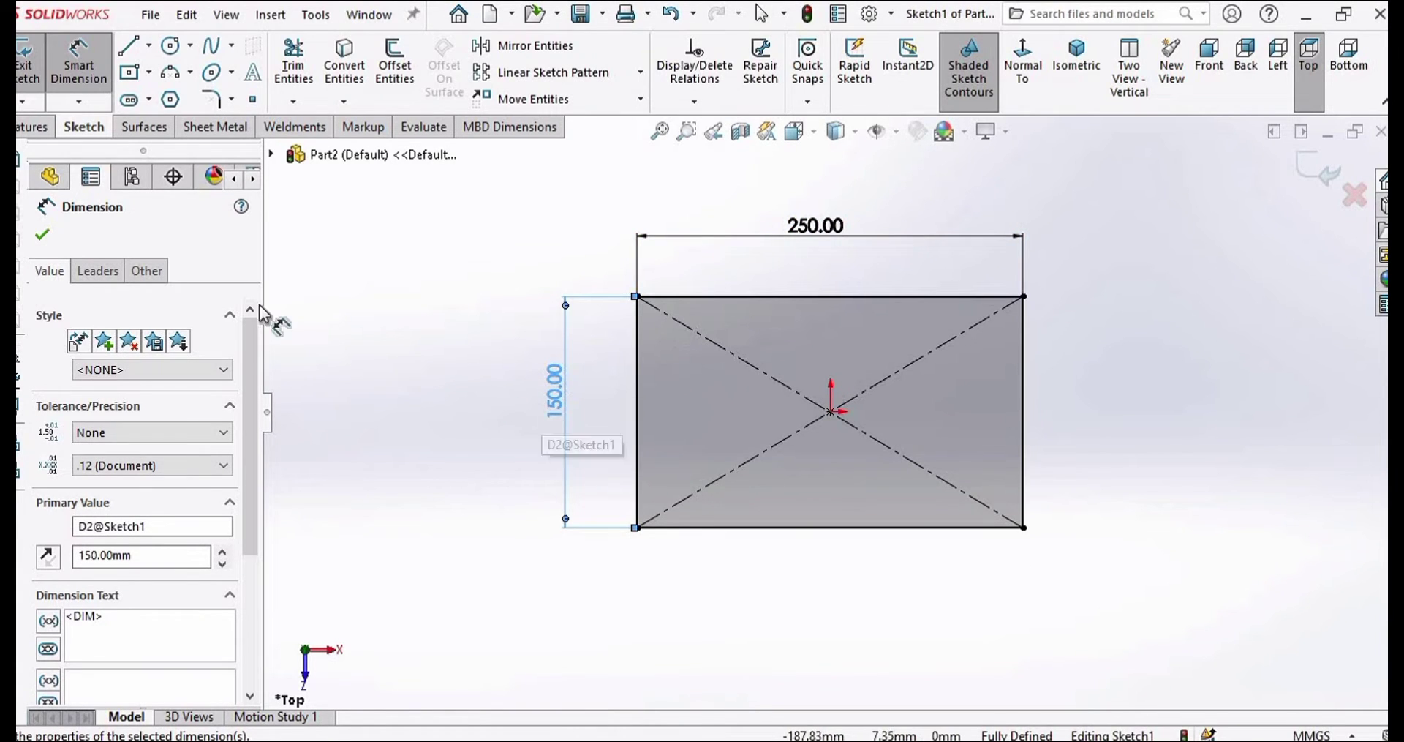
{"action": "left_click", "coordinate": [42, 234]}
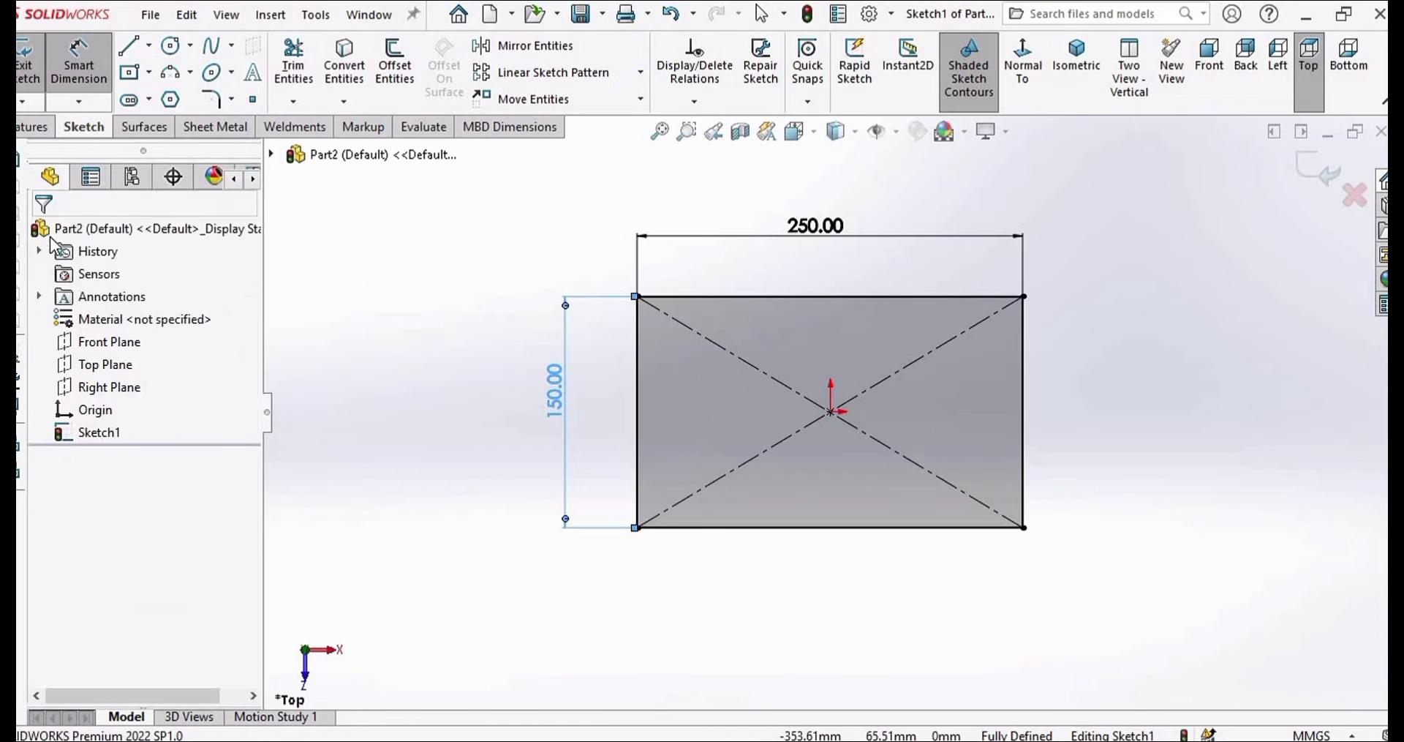
Step: Apply R10 mm sketch fillets to the rectangle's four corner vertices
{"action": "left_click", "coordinate": [213, 103]}
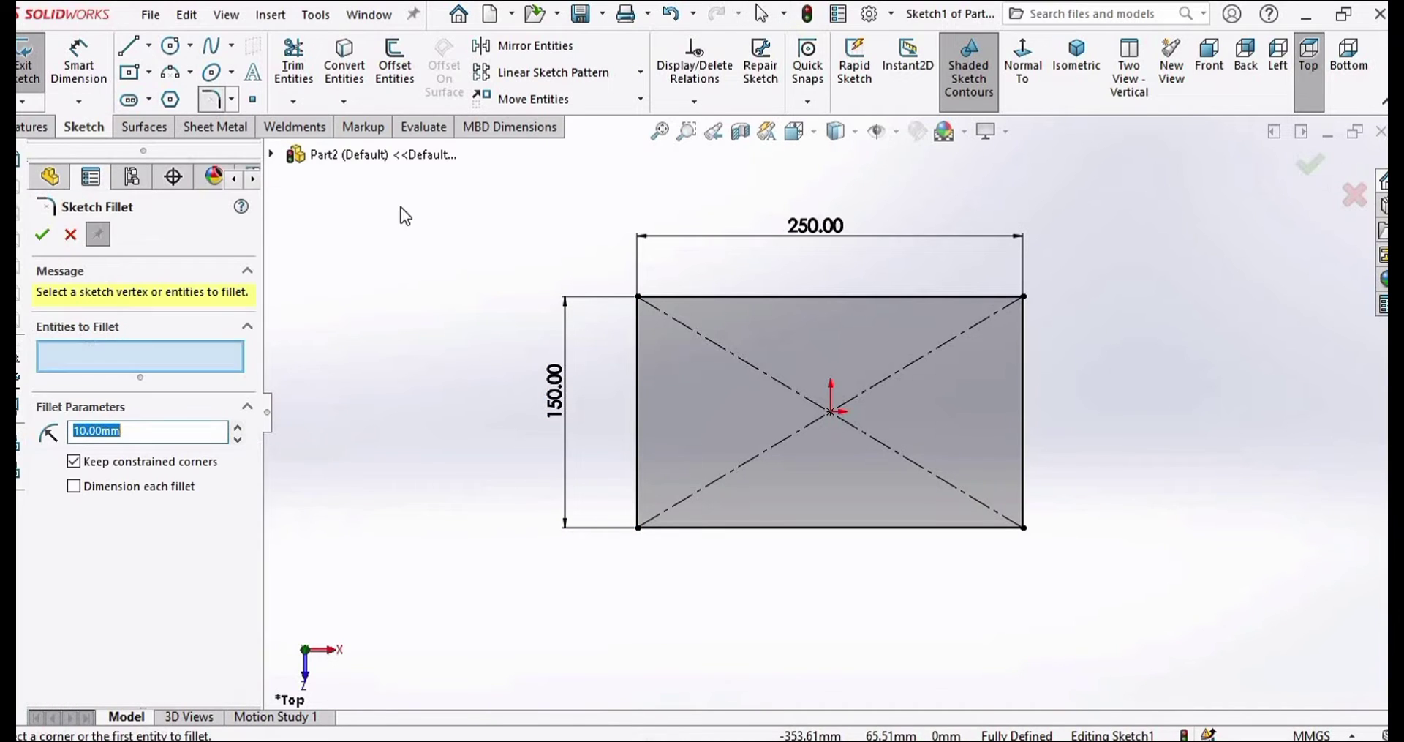
{"action": "left_click", "coordinate": [637, 296]}
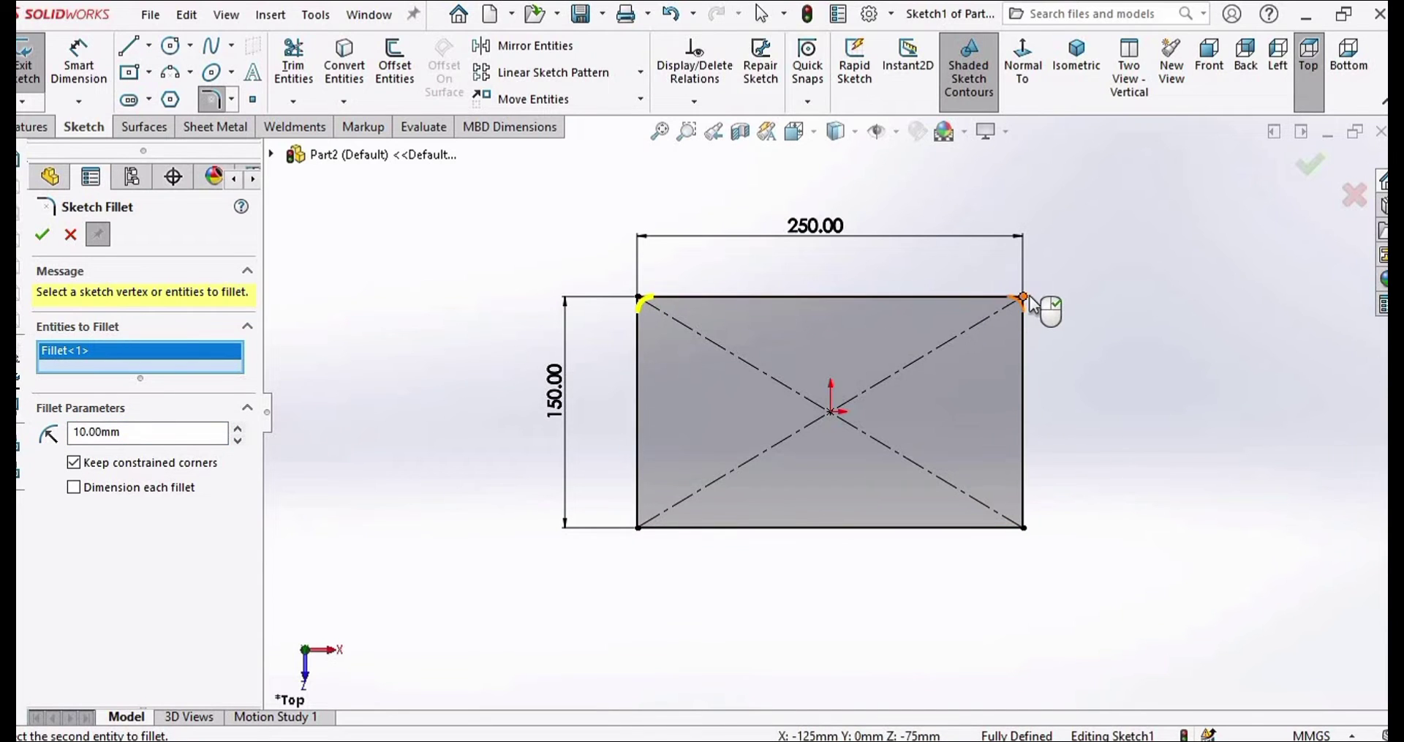
{"action": "scroll", "coordinate": [1025, 297], "scroll_direction": "down", "scroll_amount": 3}
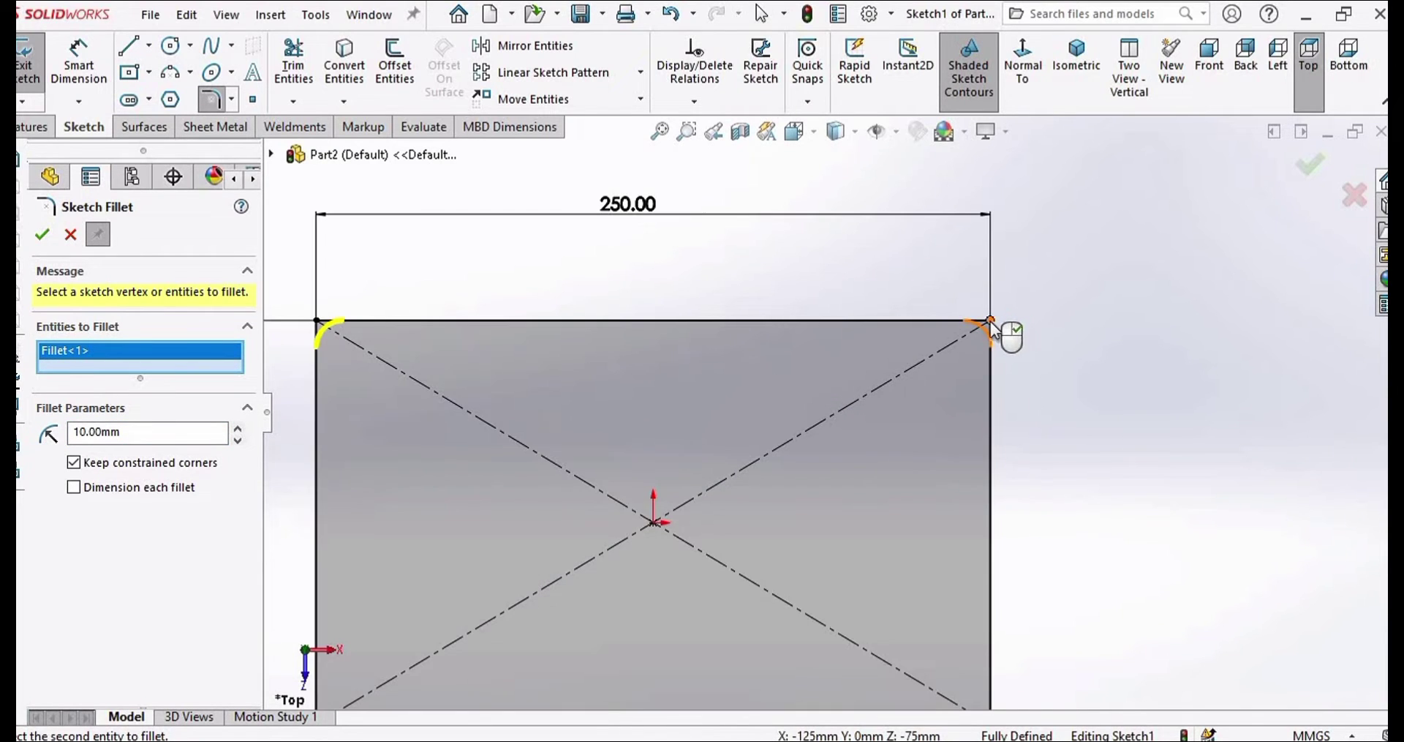
{"action": "left_click", "coordinate": [991, 321]}
{"action": "scroll", "coordinate": [929, 409], "scroll_direction": "up", "scroll_amount": 3}
{"action": "scroll", "coordinate": [903, 570], "scroll_direction": "down", "scroll_amount": 3}
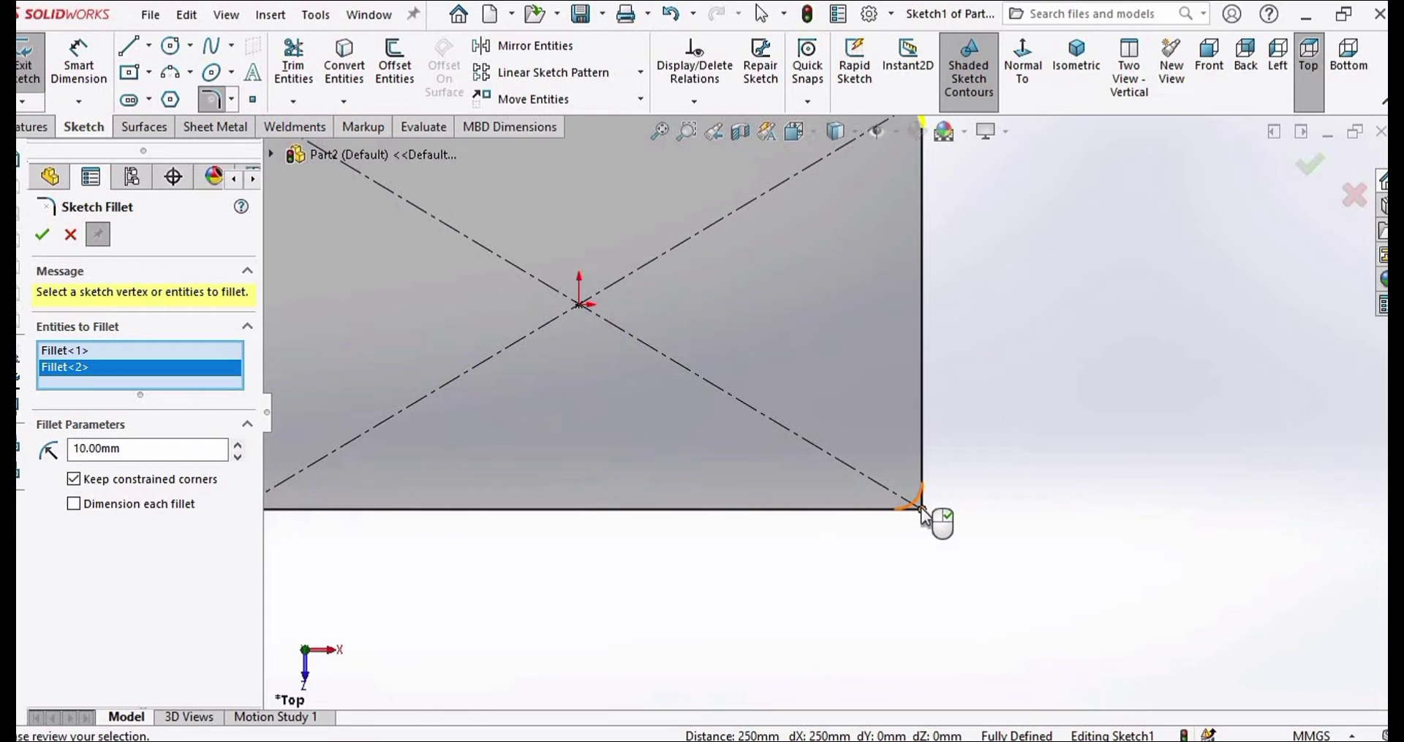
{"action": "left_click", "coordinate": [923, 511]}
{"action": "scroll", "coordinate": [512, 439], "scroll_direction": "up", "scroll_amount": 3}
{"action": "scroll", "coordinate": [565, 460], "scroll_direction": "down", "scroll_amount": 3}
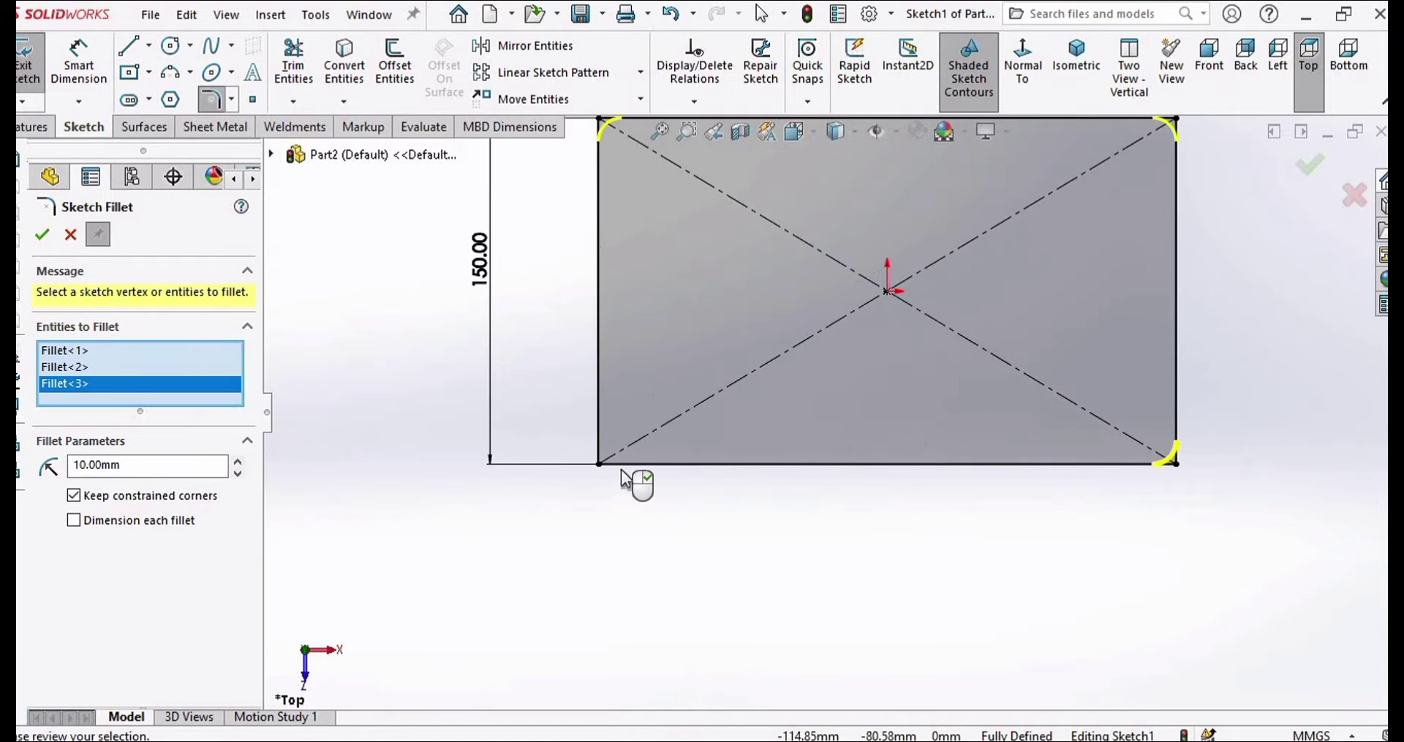
{"action": "left_click", "coordinate": [612, 470]}
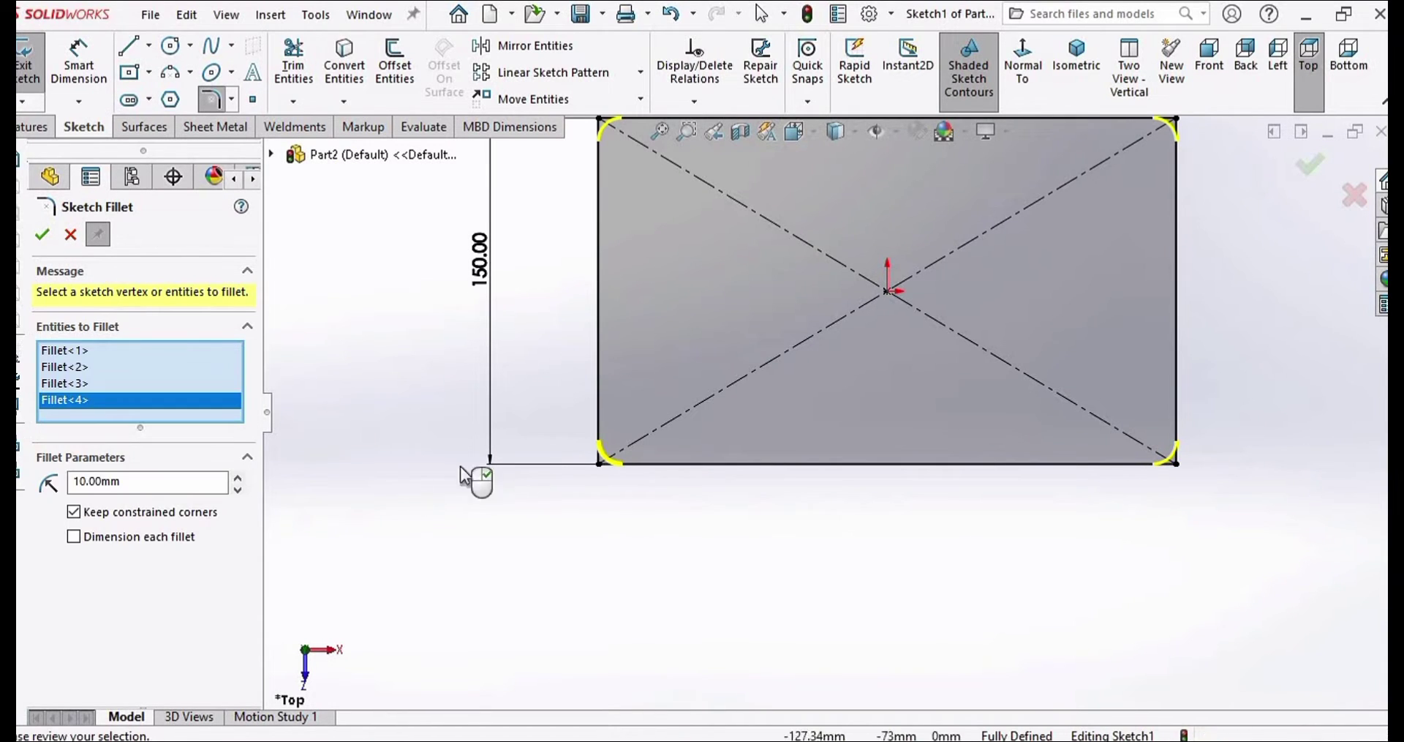
{"action": "double_click", "coordinate": [95, 481]}
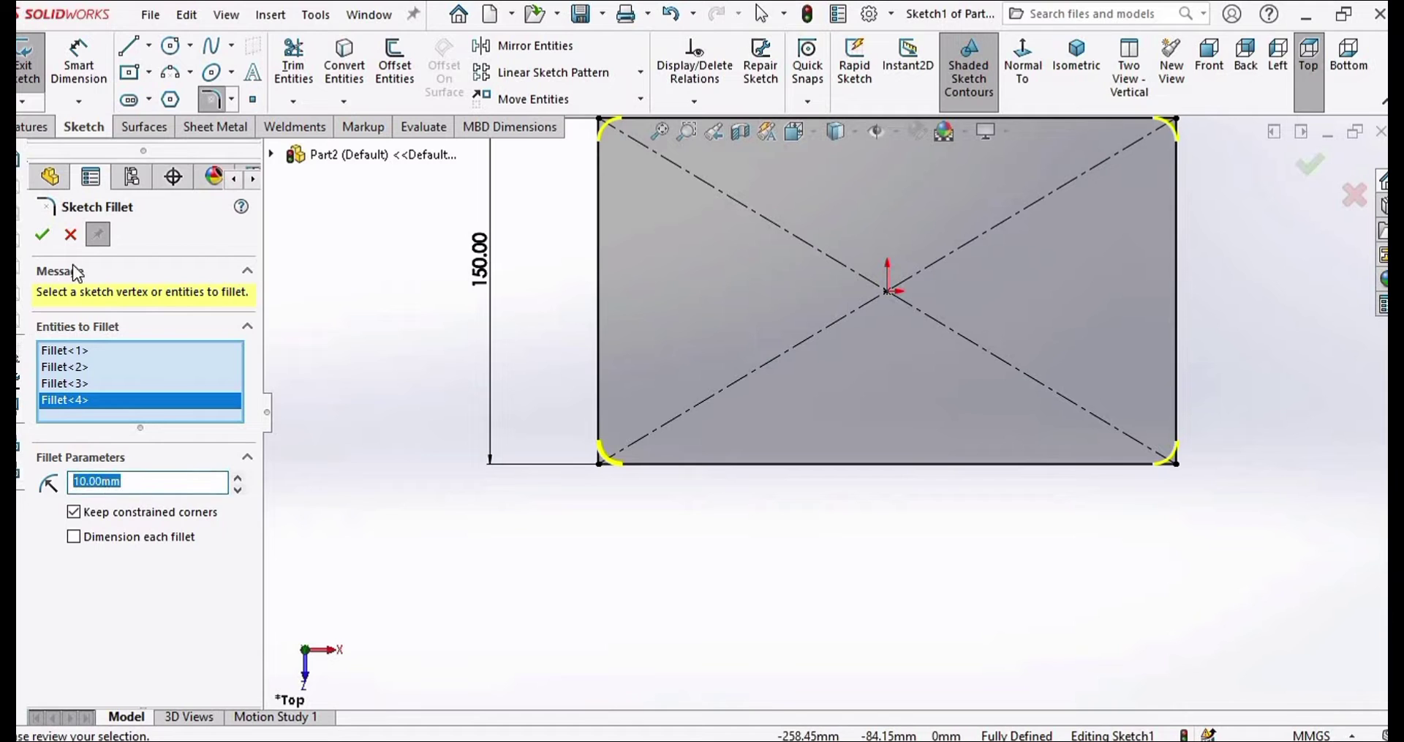
{"action": "left_click", "coordinate": [41, 234]}
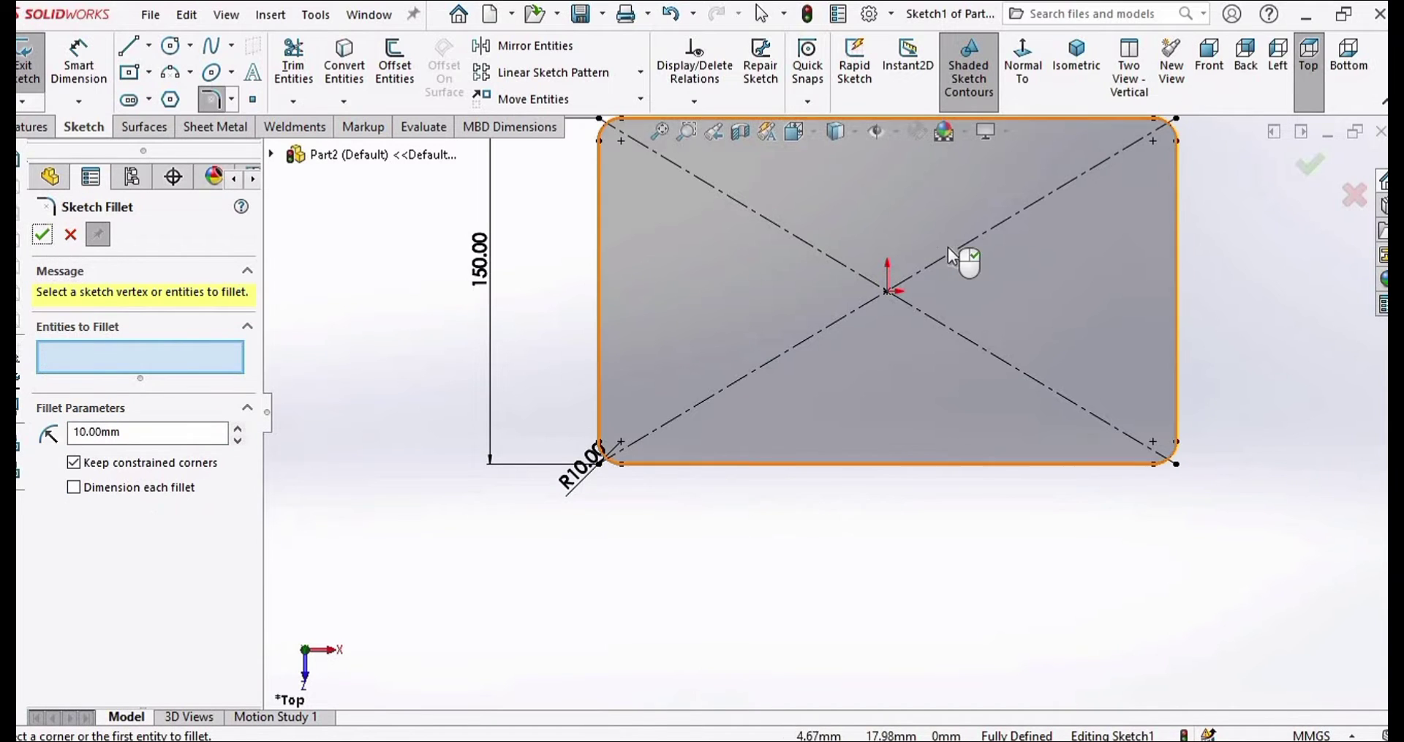
{"action": "scroll", "coordinate": [948, 276], "scroll_direction": "up", "scroll_amount": 3}
{"action": "scroll", "coordinate": [949, 278], "scroll_direction": "down", "scroll_amount": 2}
{"action": "left_click", "coordinate": [43, 236]}
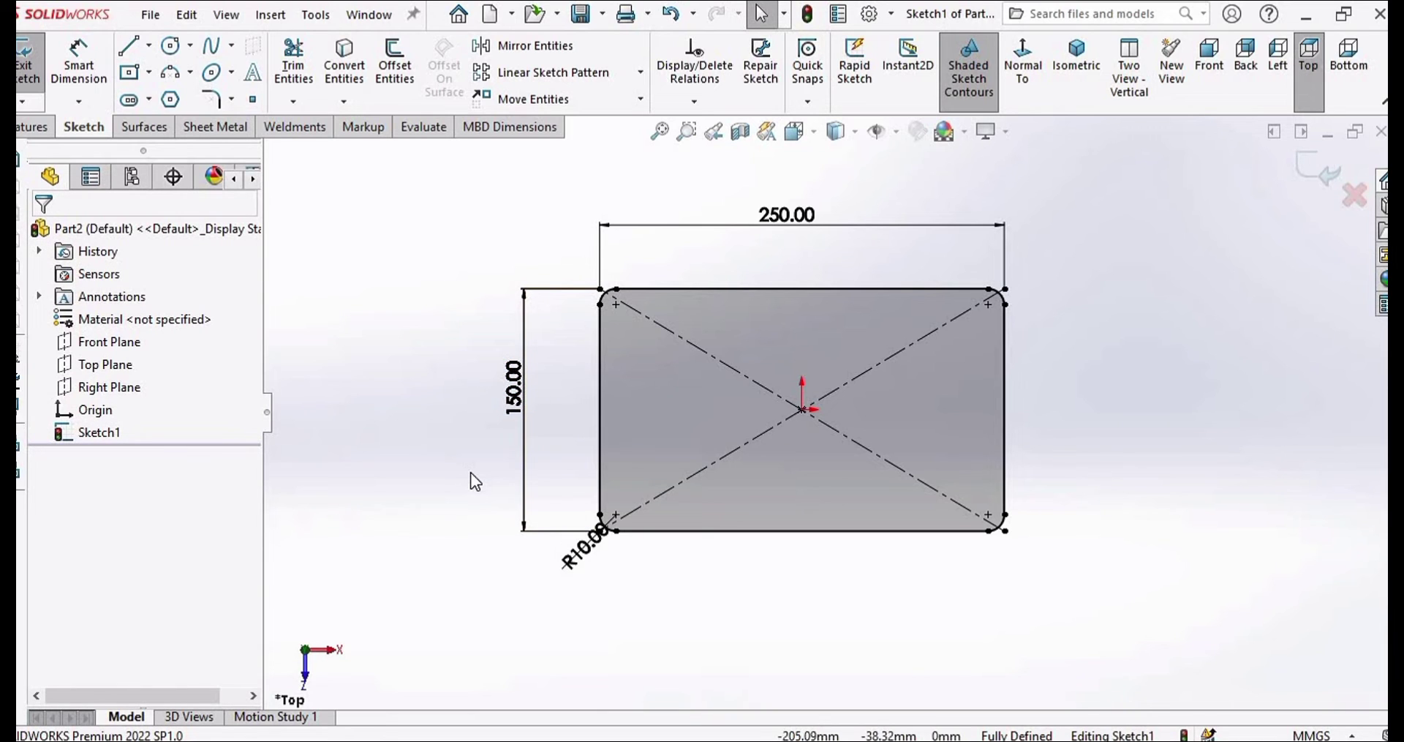
Step: Draw a circle centred on the bottom edge's midpoint at (0, −75)
{"action": "left_click", "coordinate": [170, 55]}
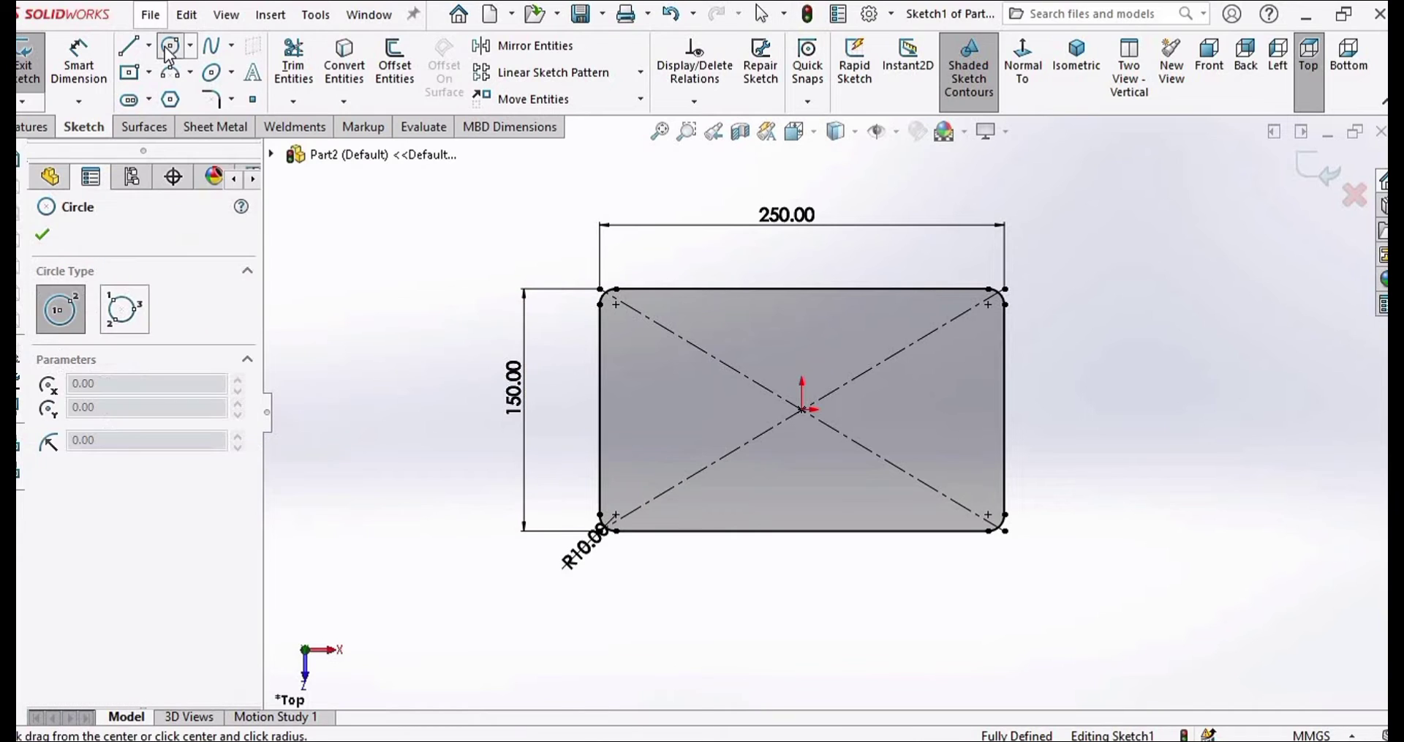
{"action": "scroll", "coordinate": [834, 541], "scroll_direction": "down", "scroll_amount": 3}
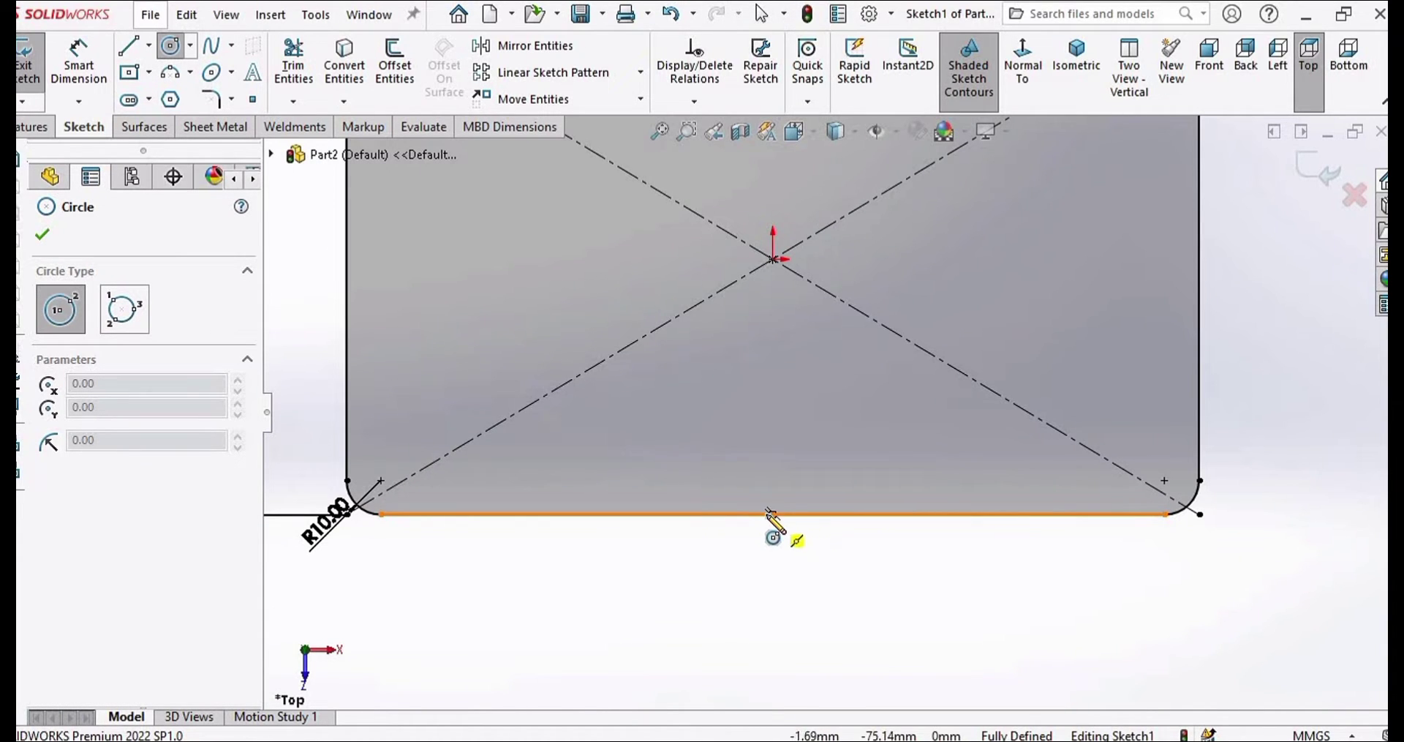
{"action": "left_click", "coordinate": [773, 514]}
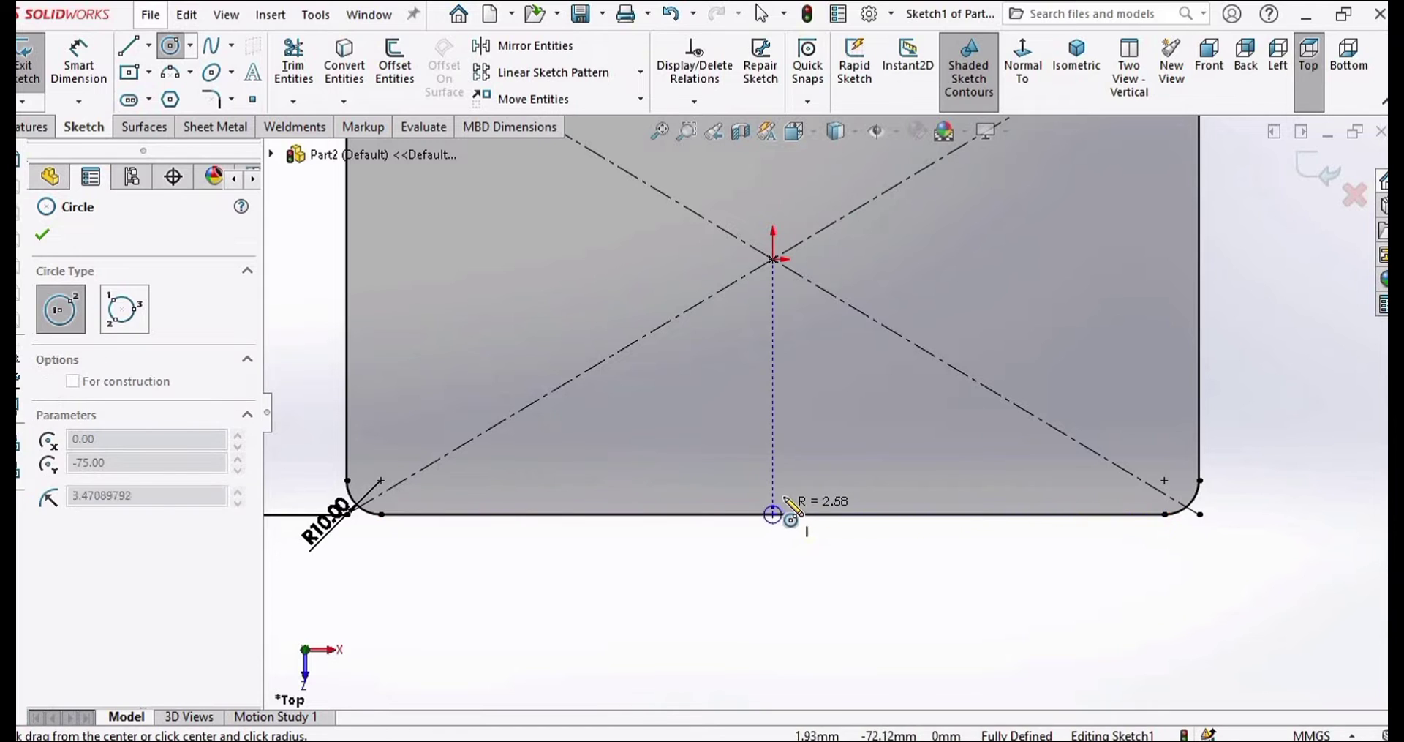
{"action": "left_click", "coordinate": [810, 496]}
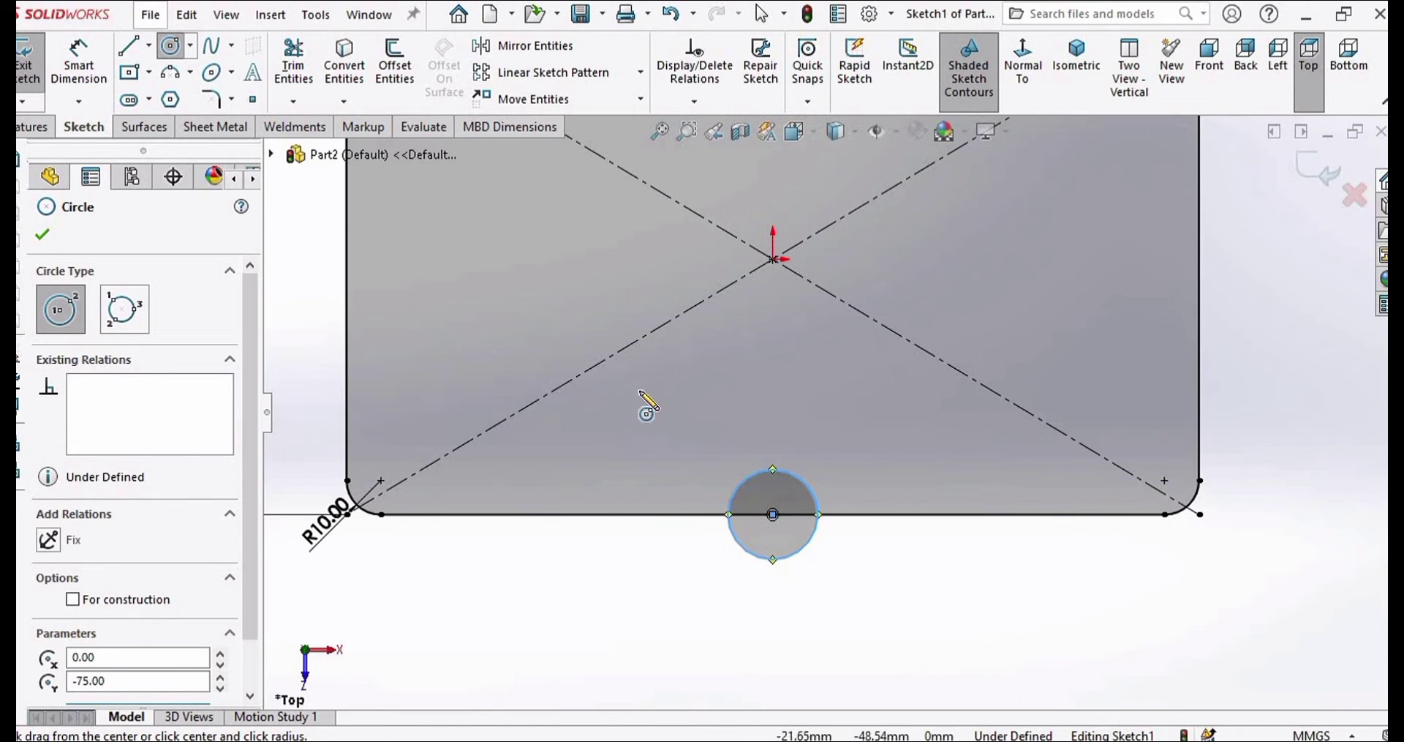
Step: Dimension the small circle to a 4 mm diameter
{"action": "left_click", "coordinate": [100, 78]}
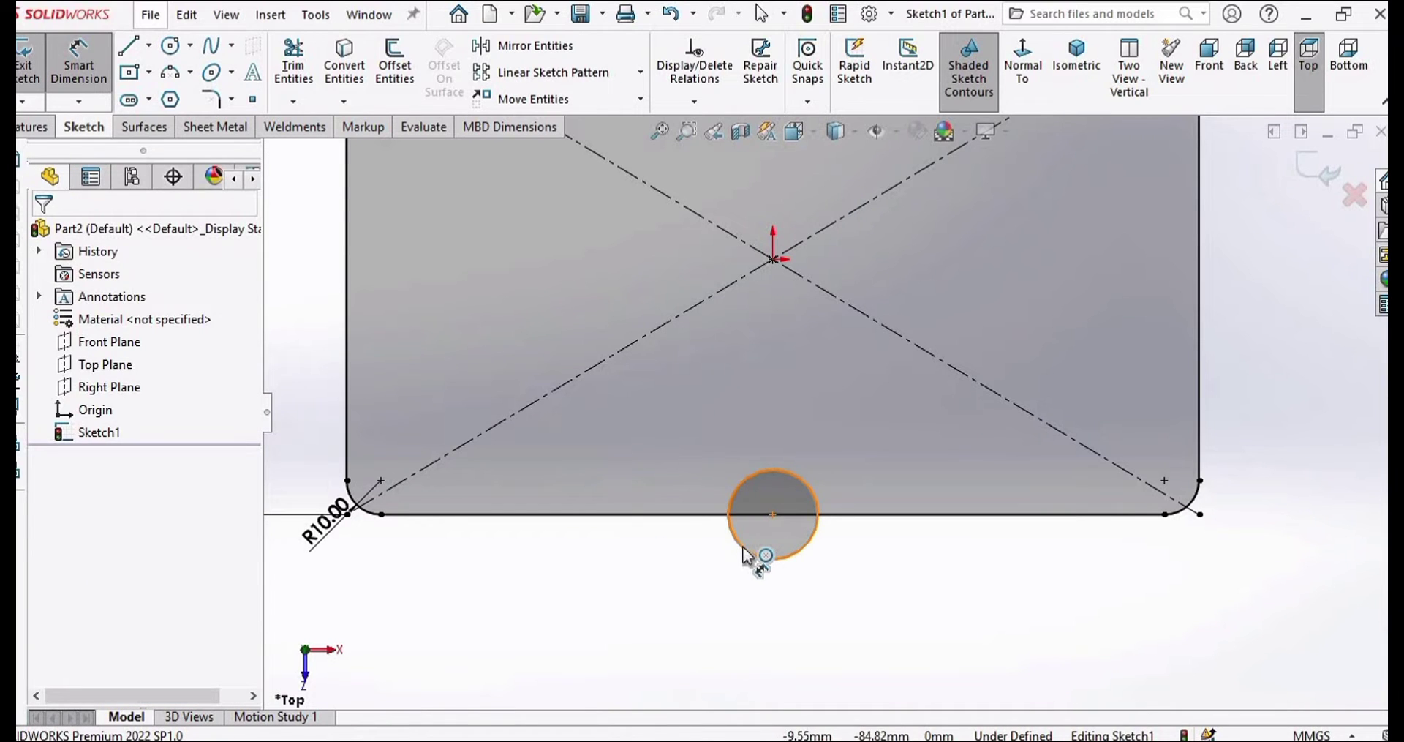
{"action": "left_click", "coordinate": [743, 565]}
{"action": "left_click", "coordinate": [753, 651]}
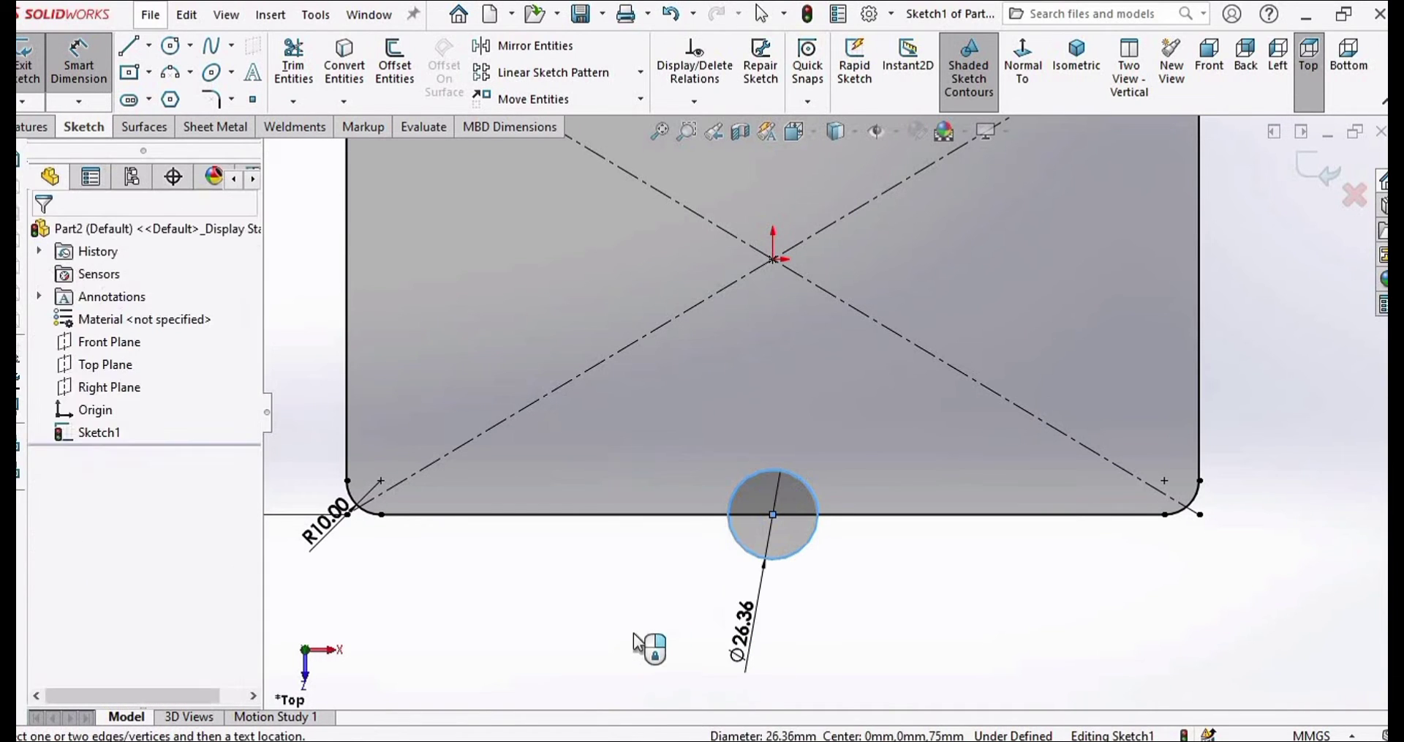
{"action": "type", "text": "4"}
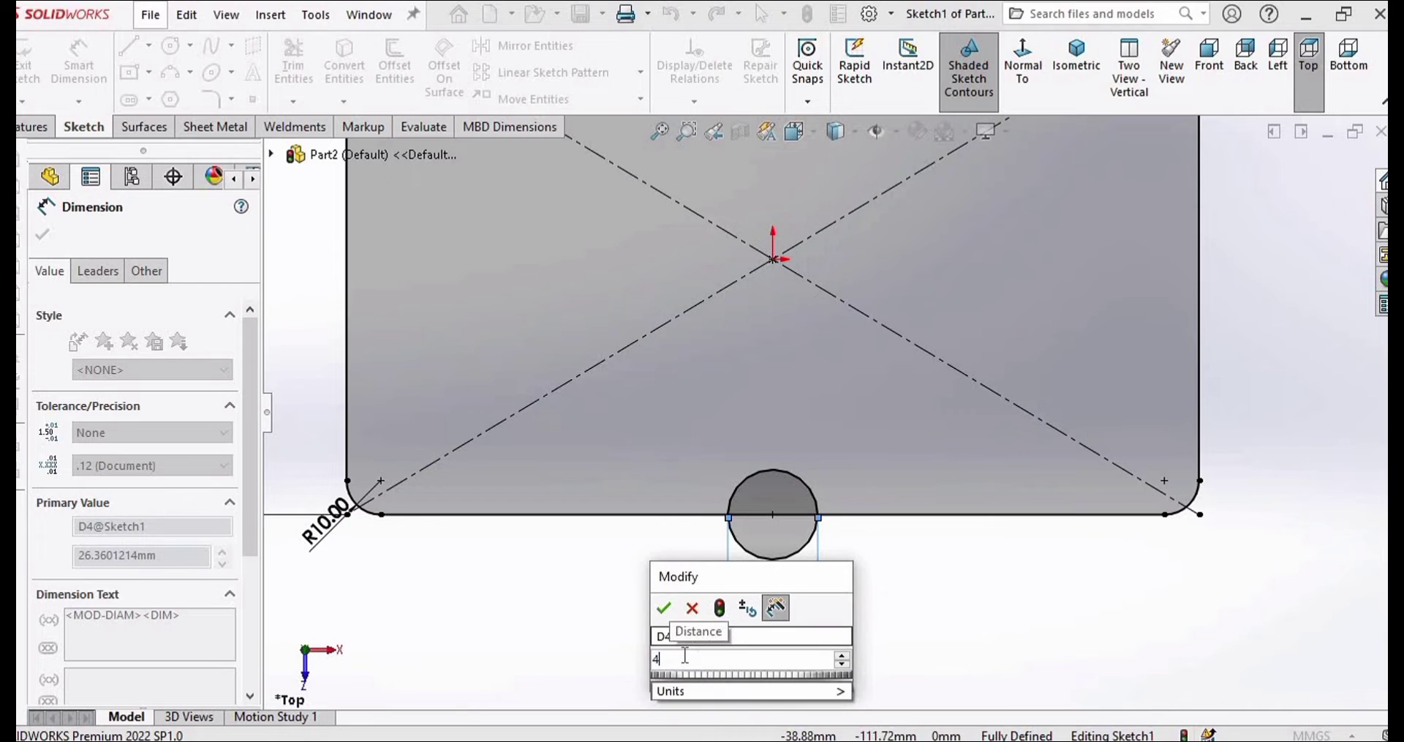
{"action": "key", "text": "Return"}
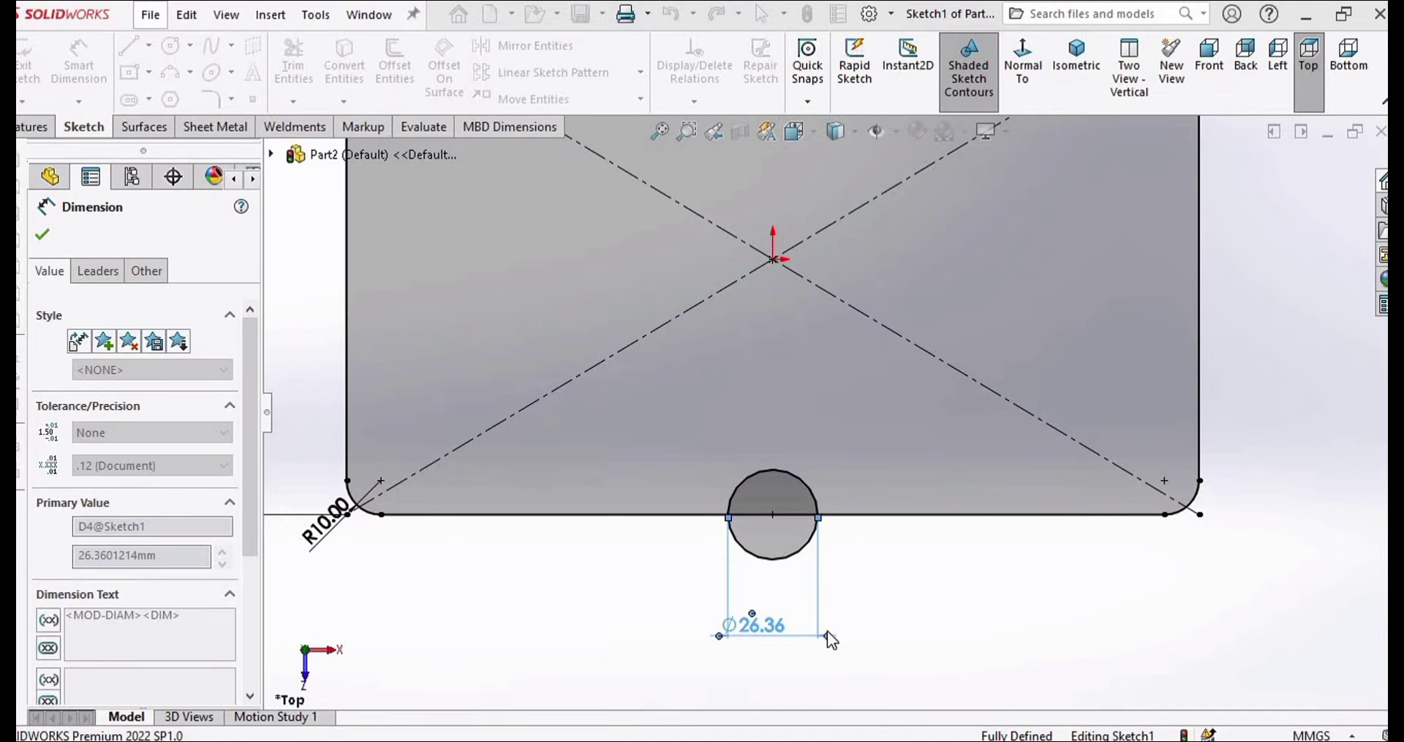
{"action": "scroll", "coordinate": [775, 545], "scroll_direction": "down", "scroll_amount": 3}
{"action": "key", "text": "Escape"}
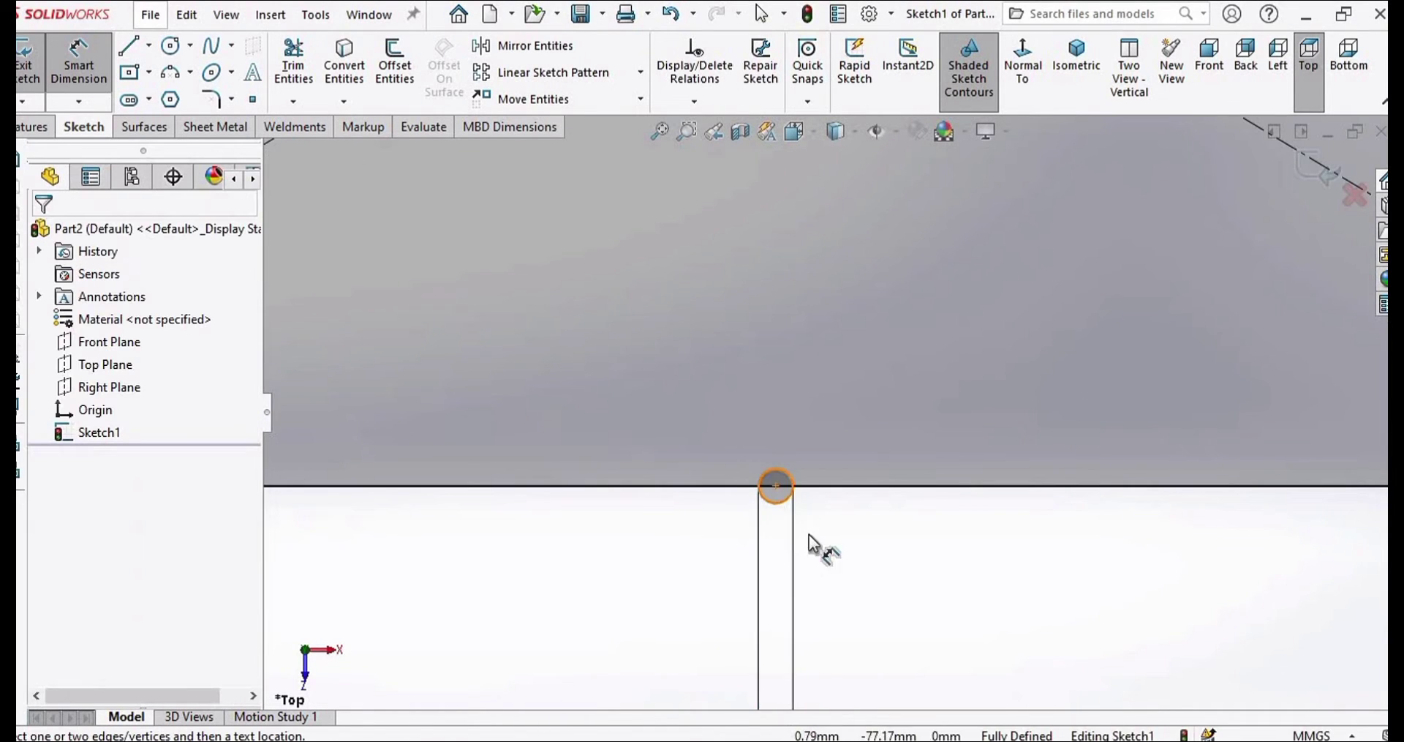
{"action": "scroll", "coordinate": [804, 571], "scroll_direction": "up", "scroll_amount": 5}
{"action": "scroll", "coordinate": [849, 482], "scroll_direction": "down", "scroll_amount": 2}
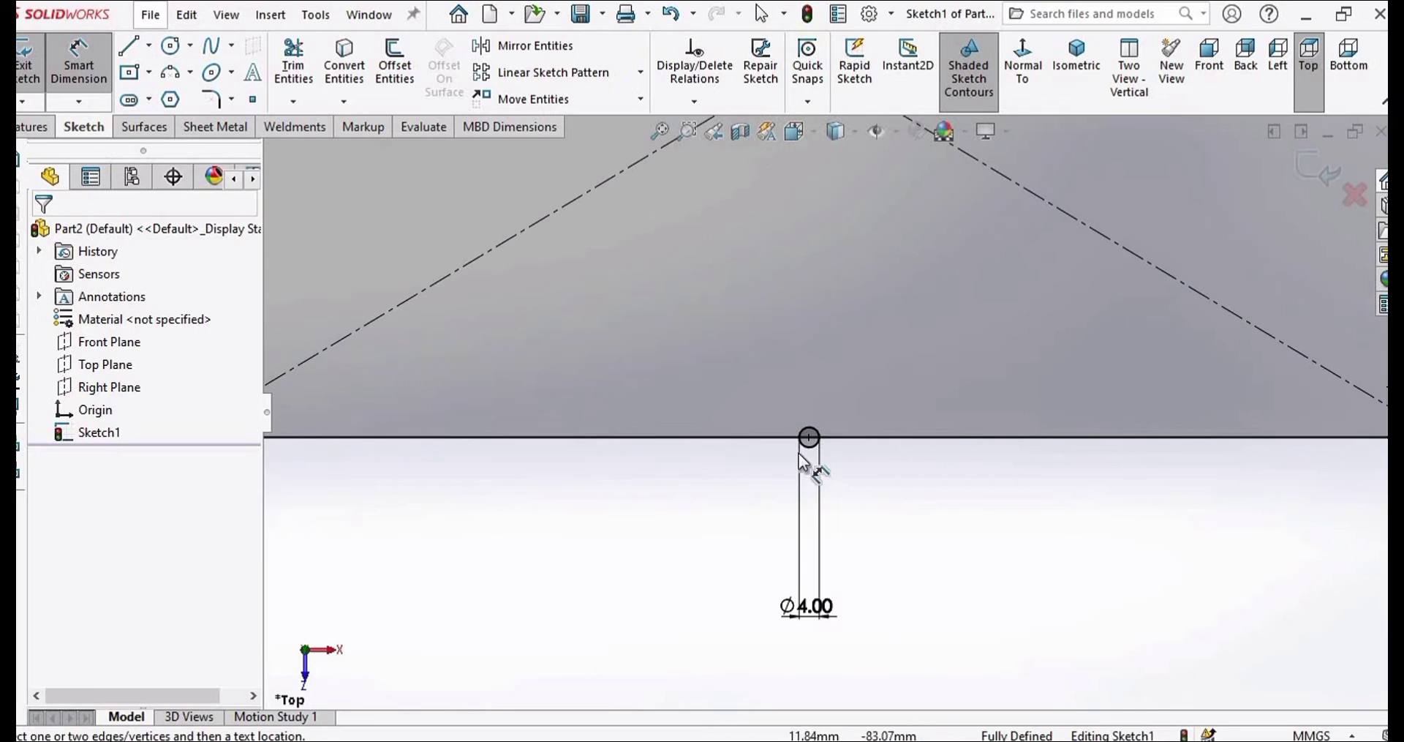
{"action": "scroll", "coordinate": [819, 462], "scroll_direction": "down", "scroll_amount": 5}
{"action": "key", "text": "Escape"}
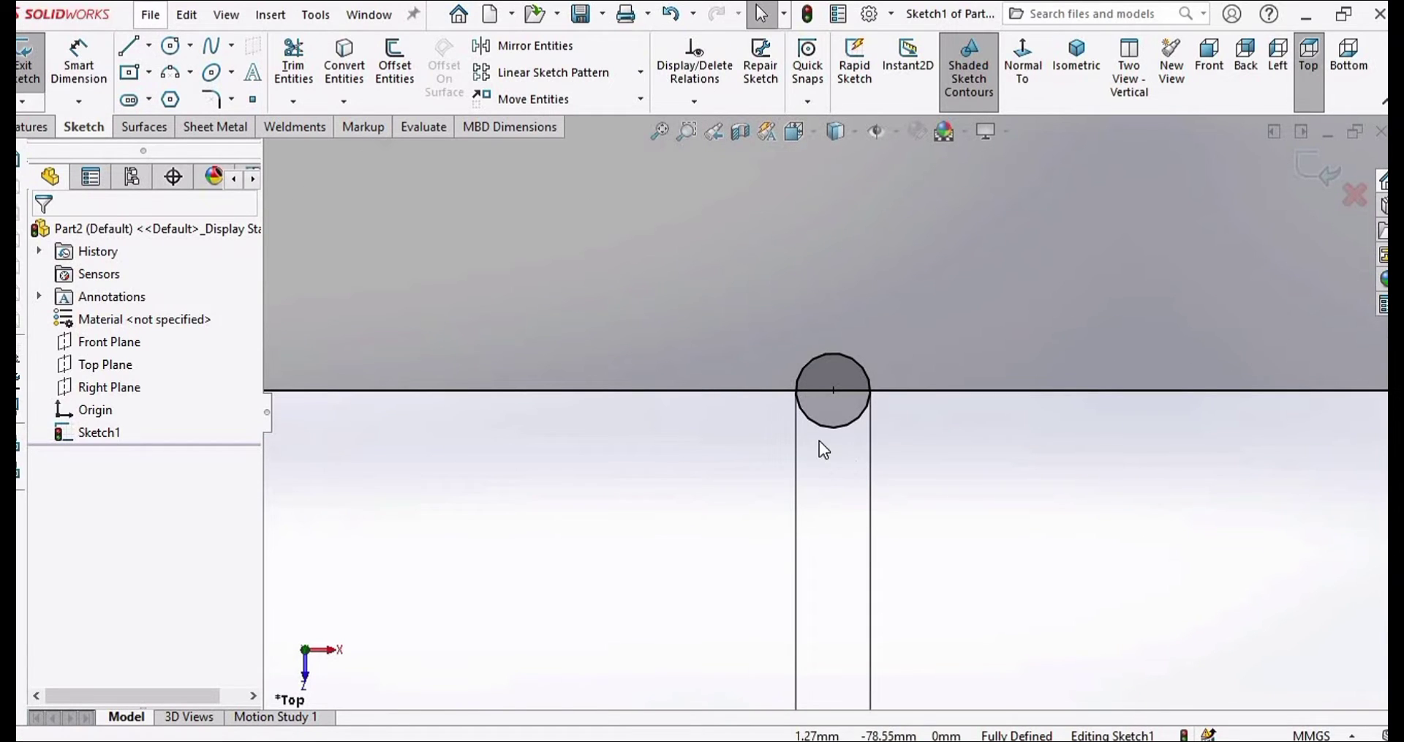
Step: Convert the Ø4 circle to construction geometry and exit the sketch
{"action": "left_click", "coordinate": [860, 420]}
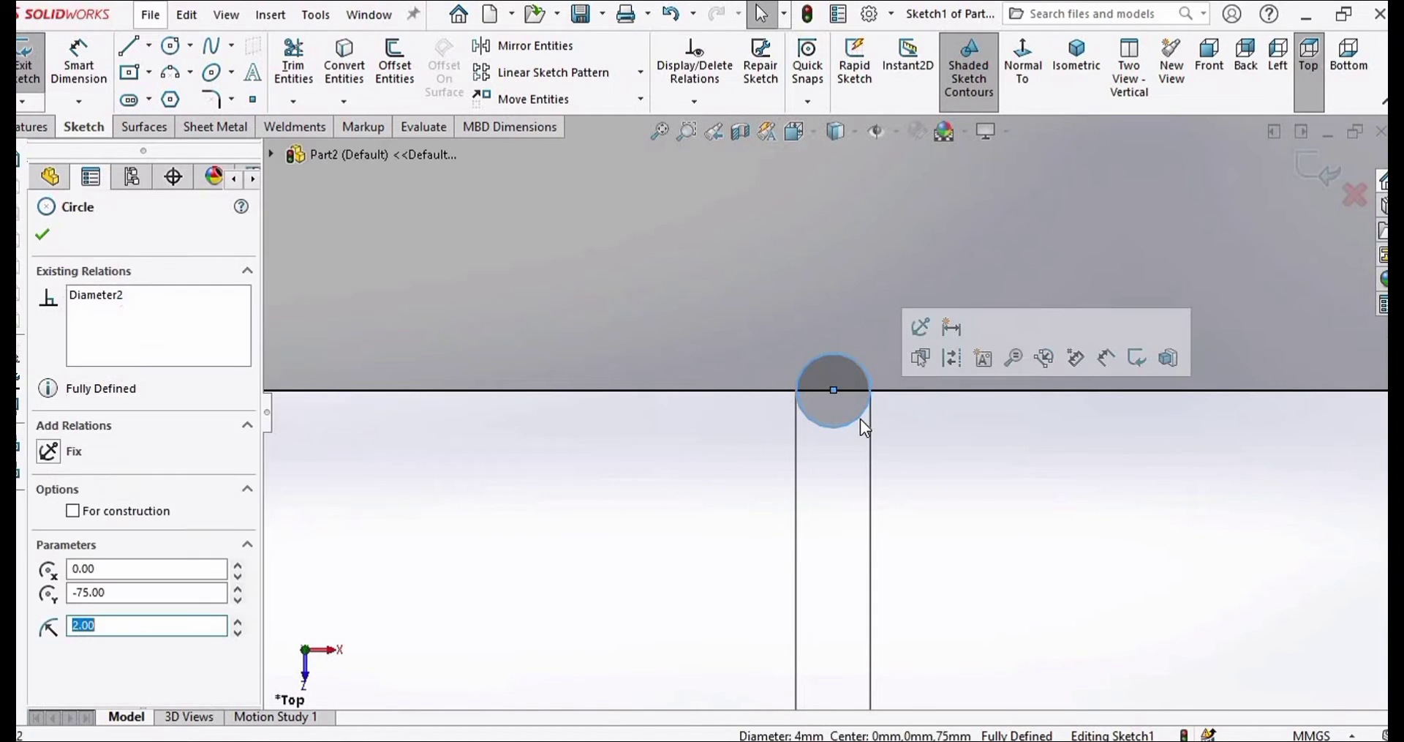
{"action": "left_click", "coordinate": [949, 359]}
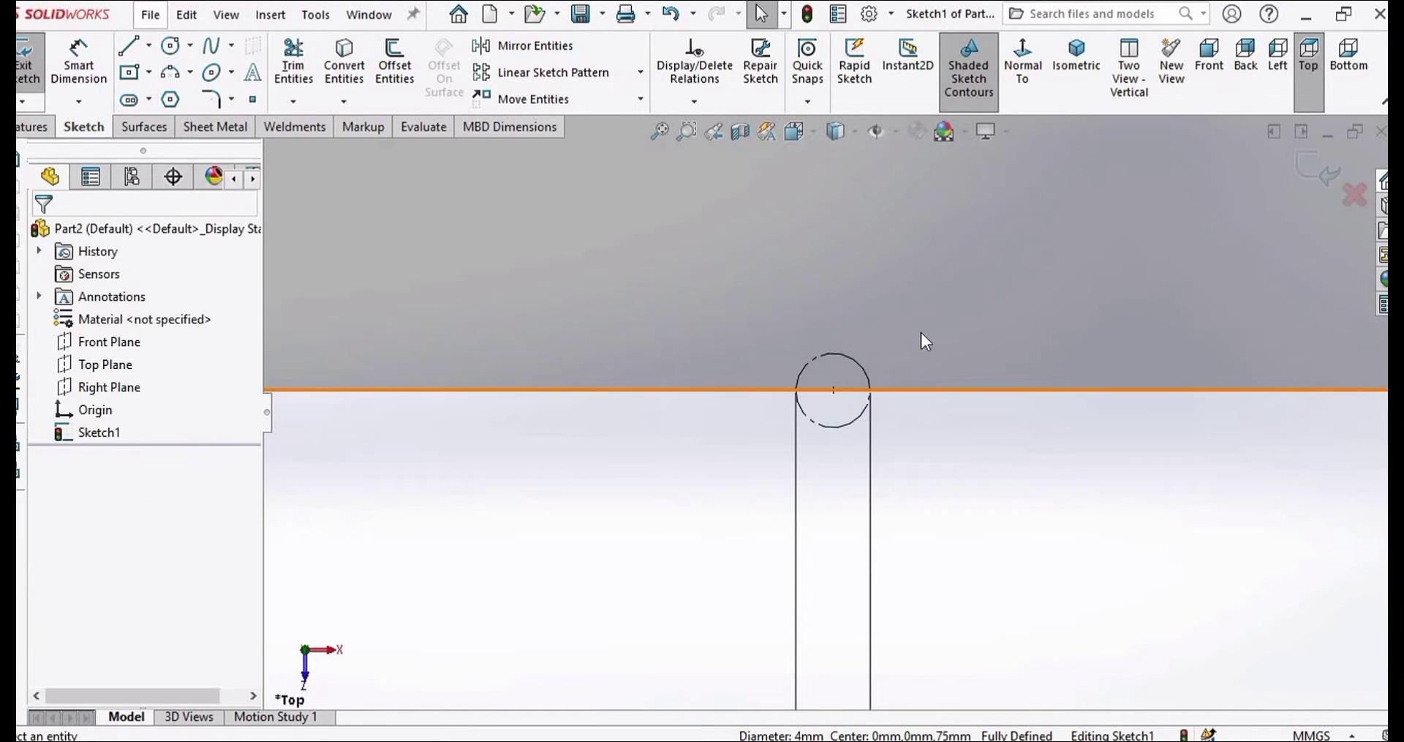
{"action": "scroll", "coordinate": [853, 377], "scroll_direction": "down", "scroll_amount": 2}
{"action": "left_click", "coordinate": [854, 383]}
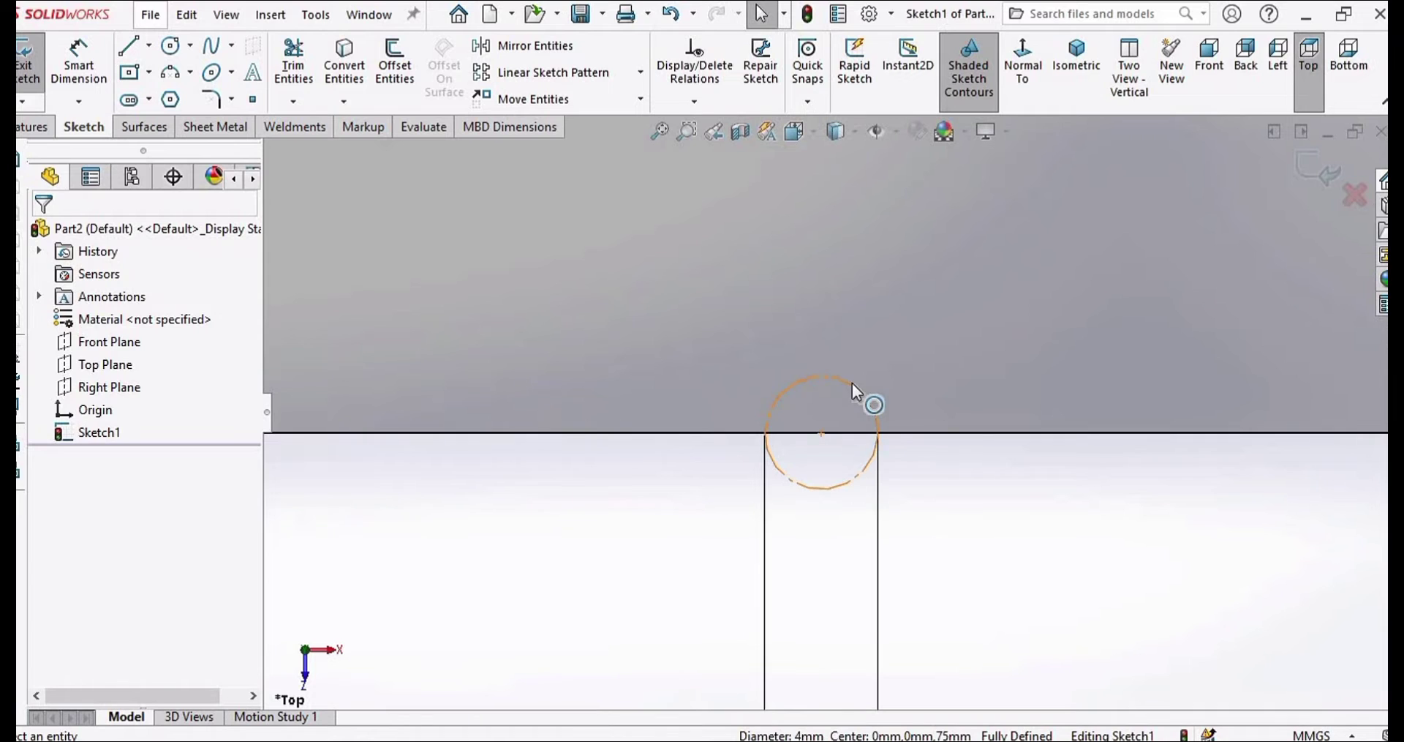
{"action": "left_click", "coordinate": [773, 369]}
{"action": "scroll", "coordinate": [830, 241], "scroll_direction": "up", "scroll_amount": 6}
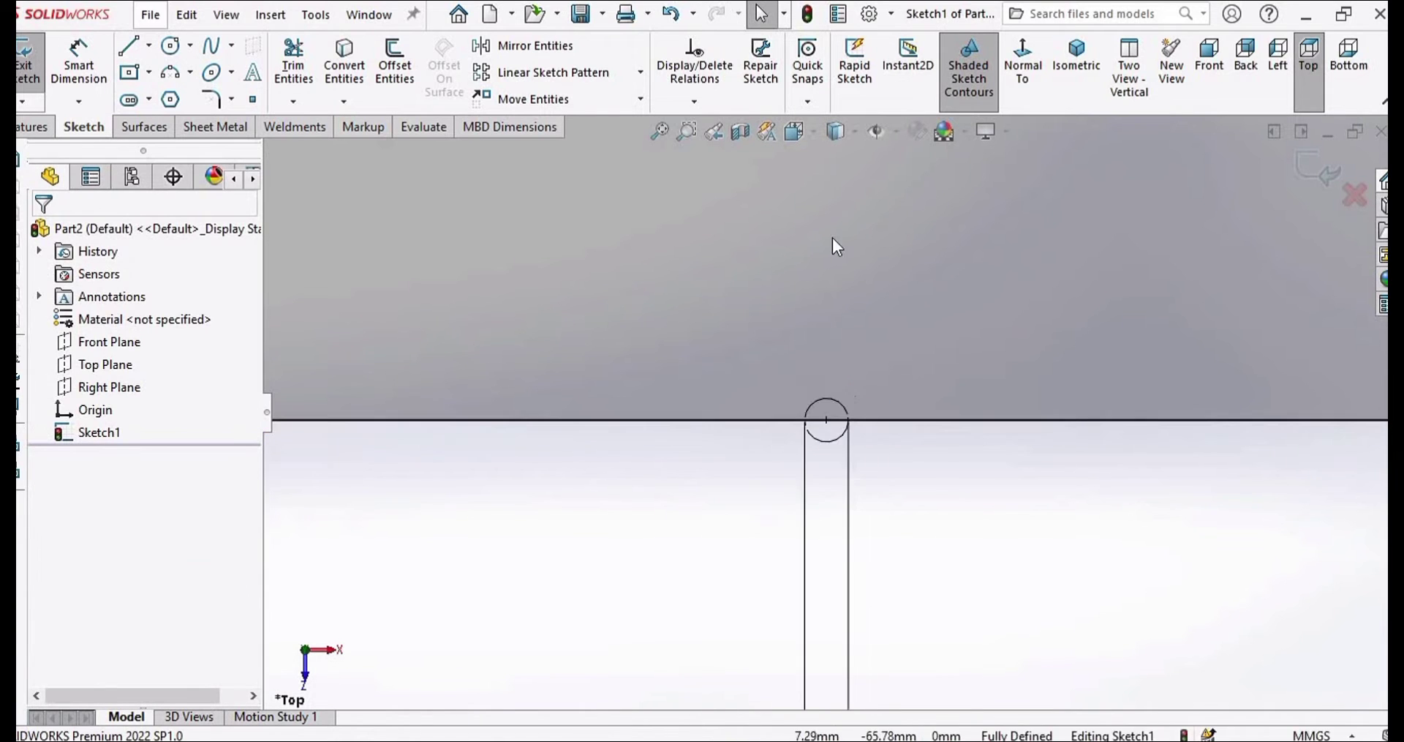
{"action": "scroll", "coordinate": [841, 241], "scroll_direction": "up", "scroll_amount": 3}
{"action": "key", "text": "f"}
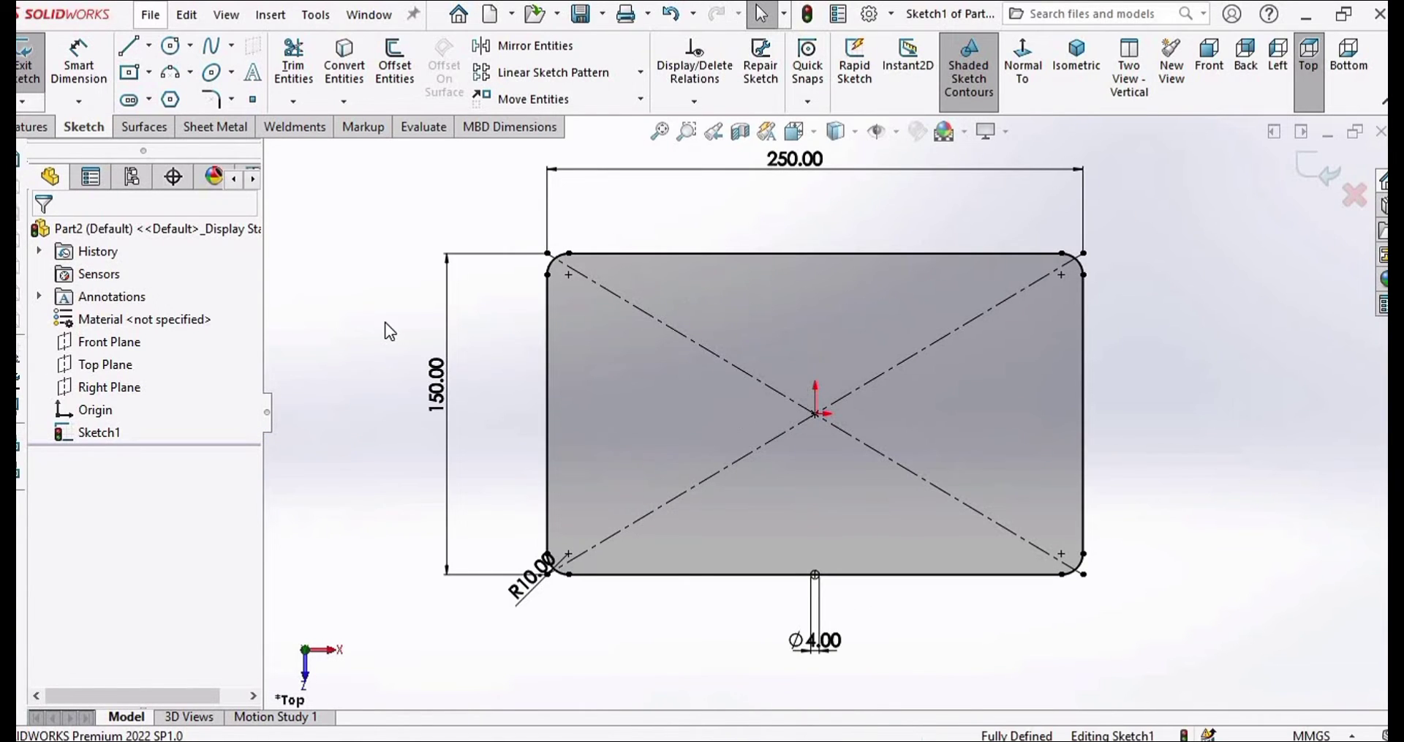
{"action": "left_click", "coordinate": [1316, 176]}
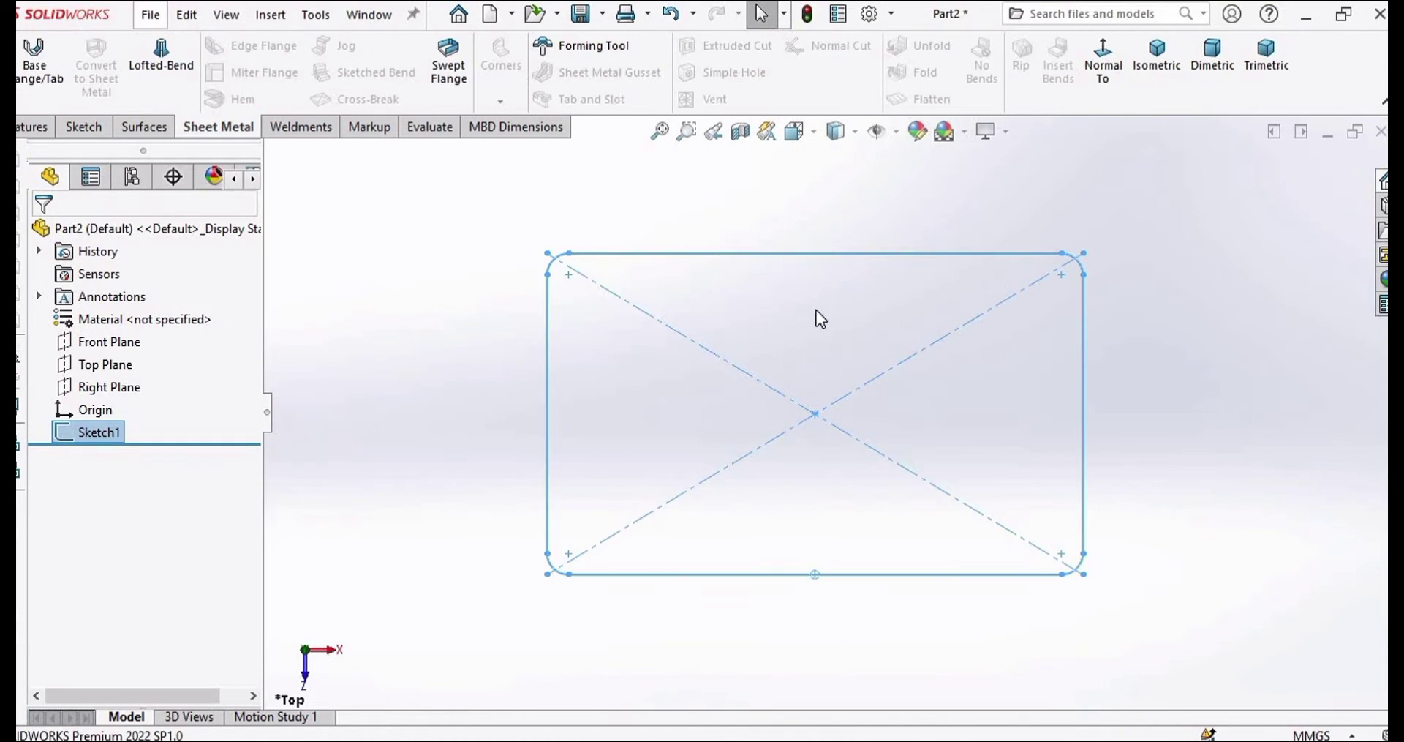
Step: Start a new reference plane using the Top Plane as its reference
{"action": "left_click", "coordinate": [108, 364]}
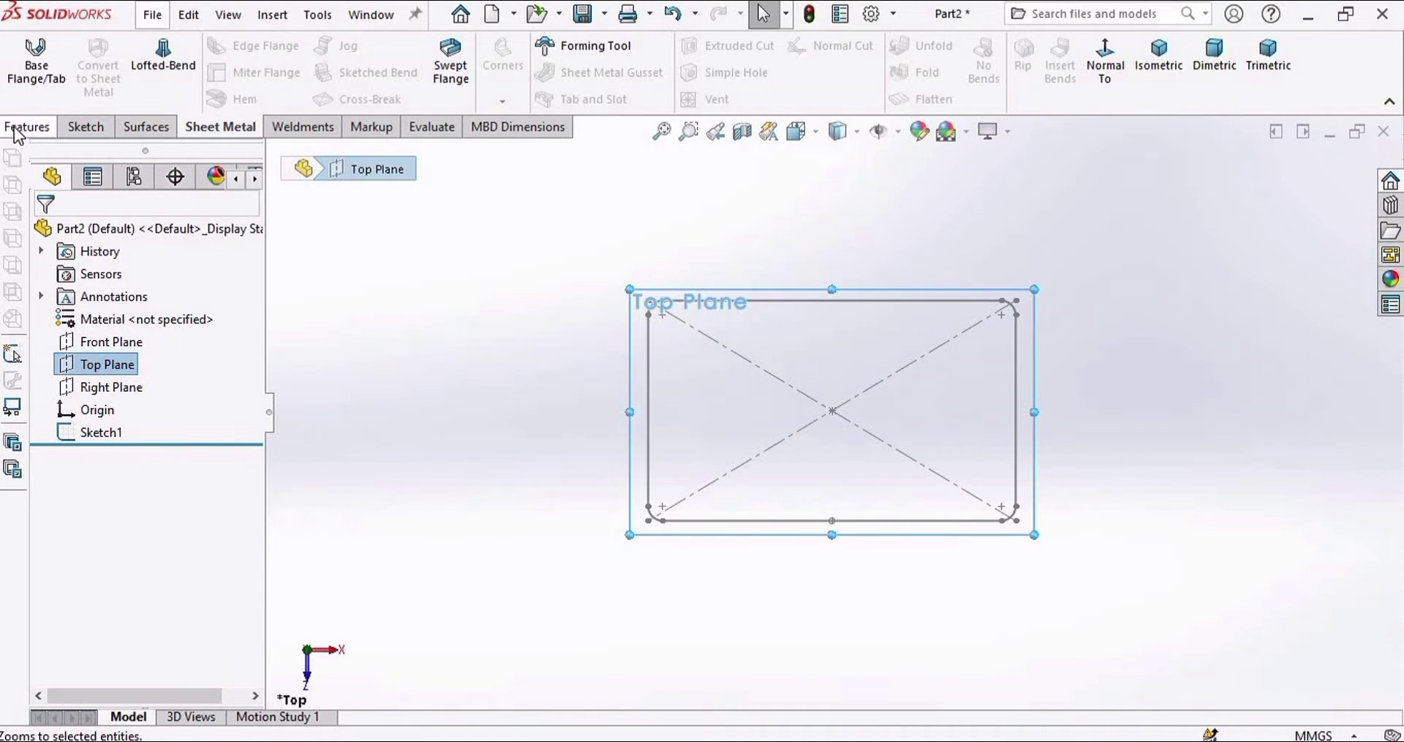
{"action": "left_click", "coordinate": [17, 130]}
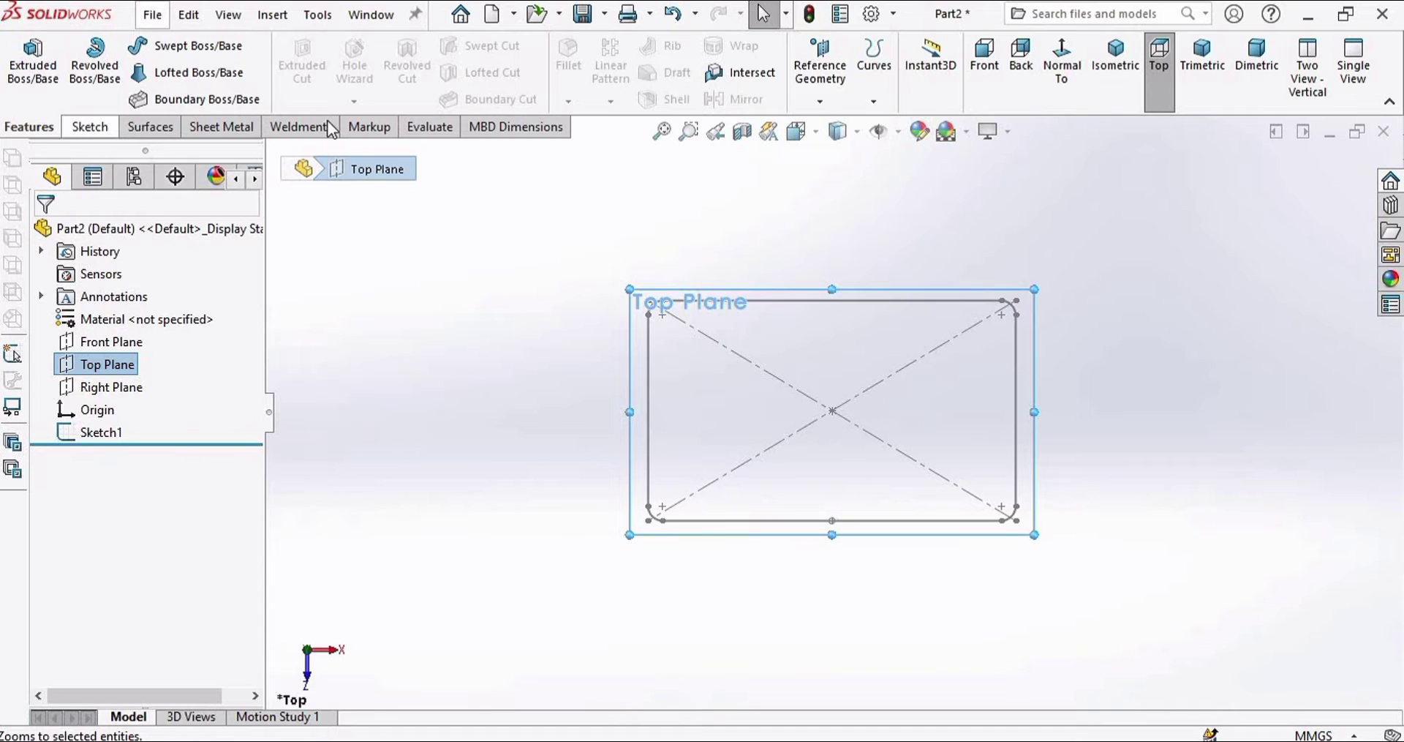
{"action": "left_click", "coordinate": [818, 102]}
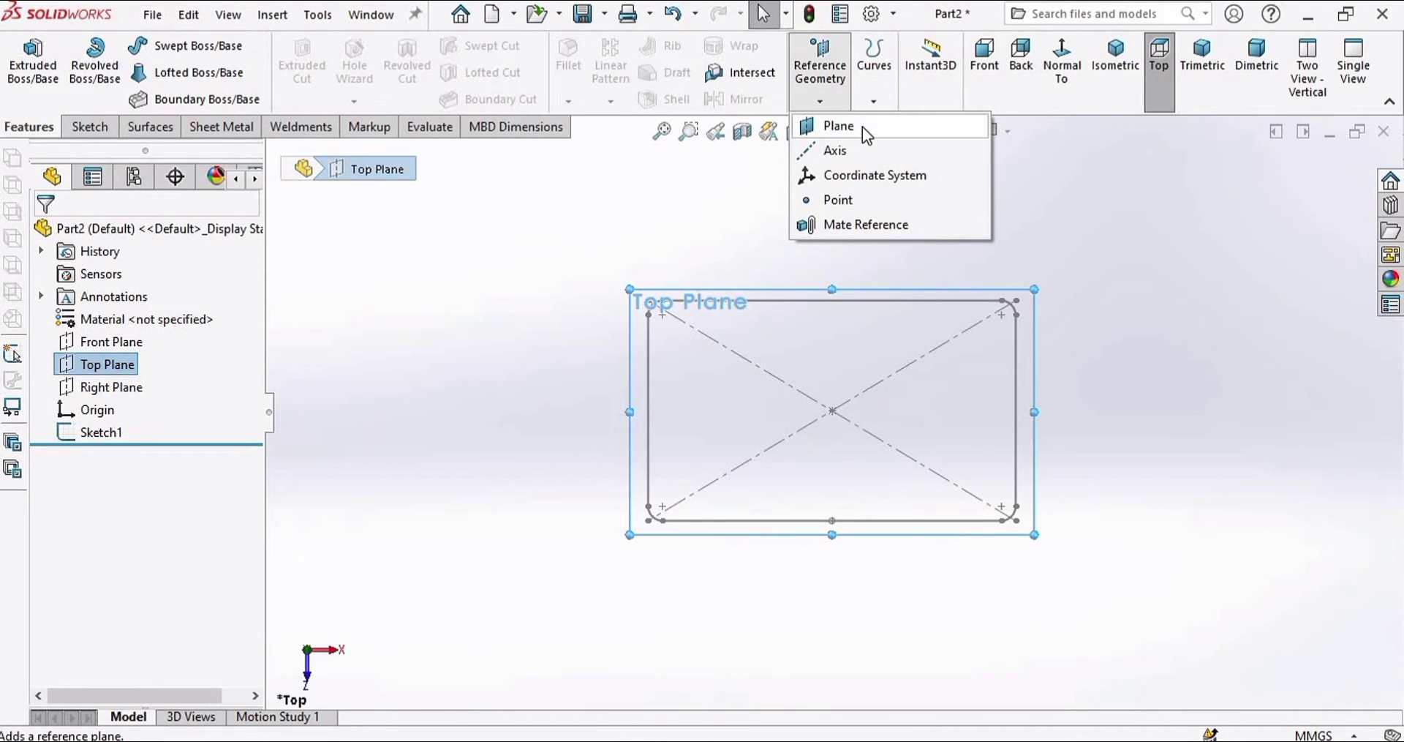
{"action": "left_click", "coordinate": [858, 128]}
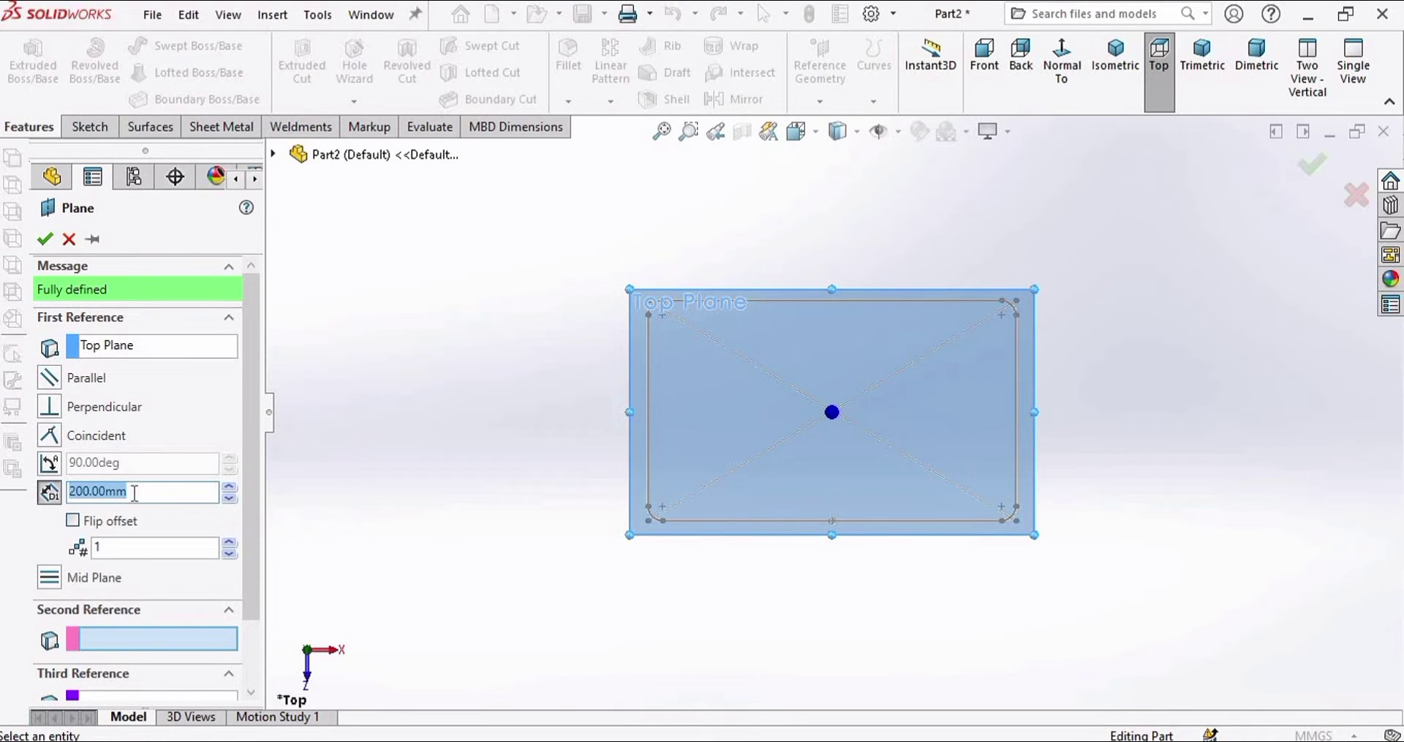
Step: Set the plane's offset distance to 200 mm and create Plane1
{"action": "left_click", "coordinate": [41, 492]}
{"action": "key", "text": "BackSpace"}
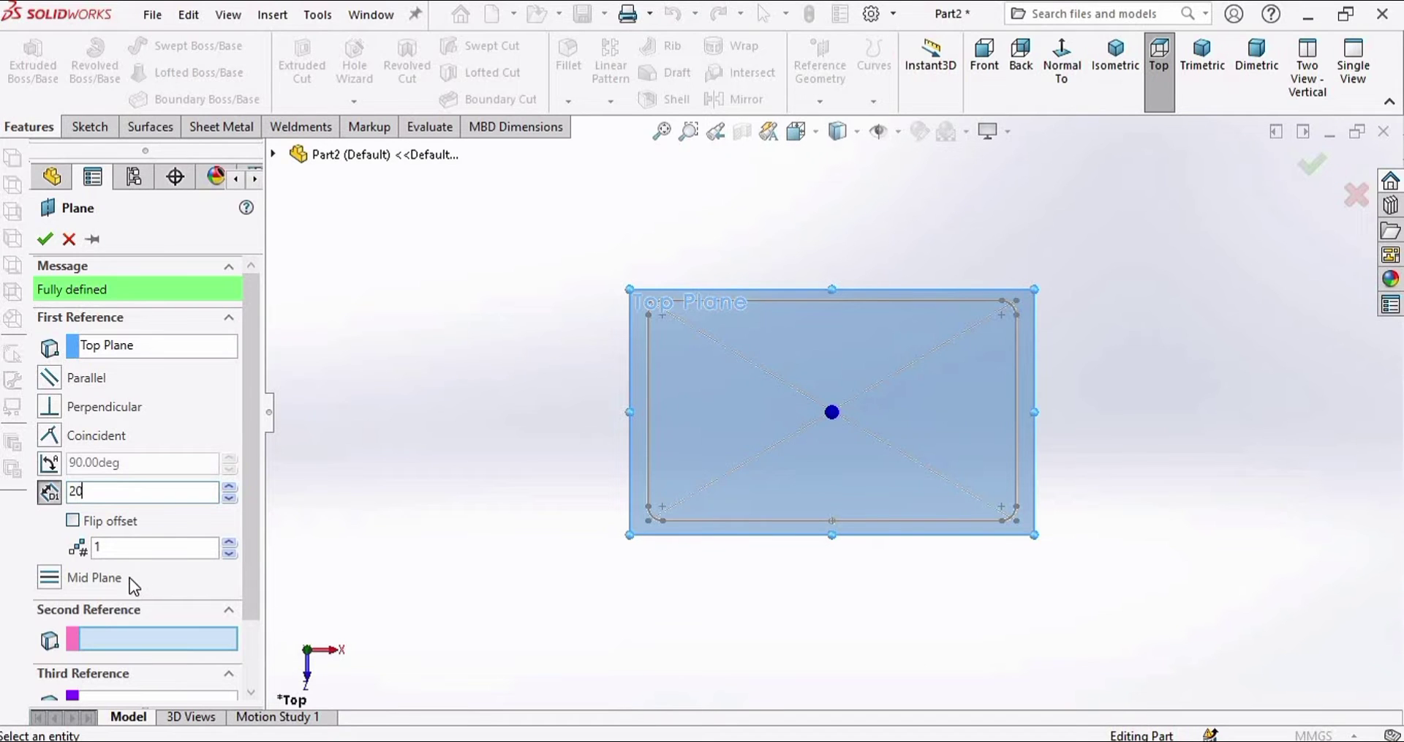
{"action": "key", "text": "Return"}
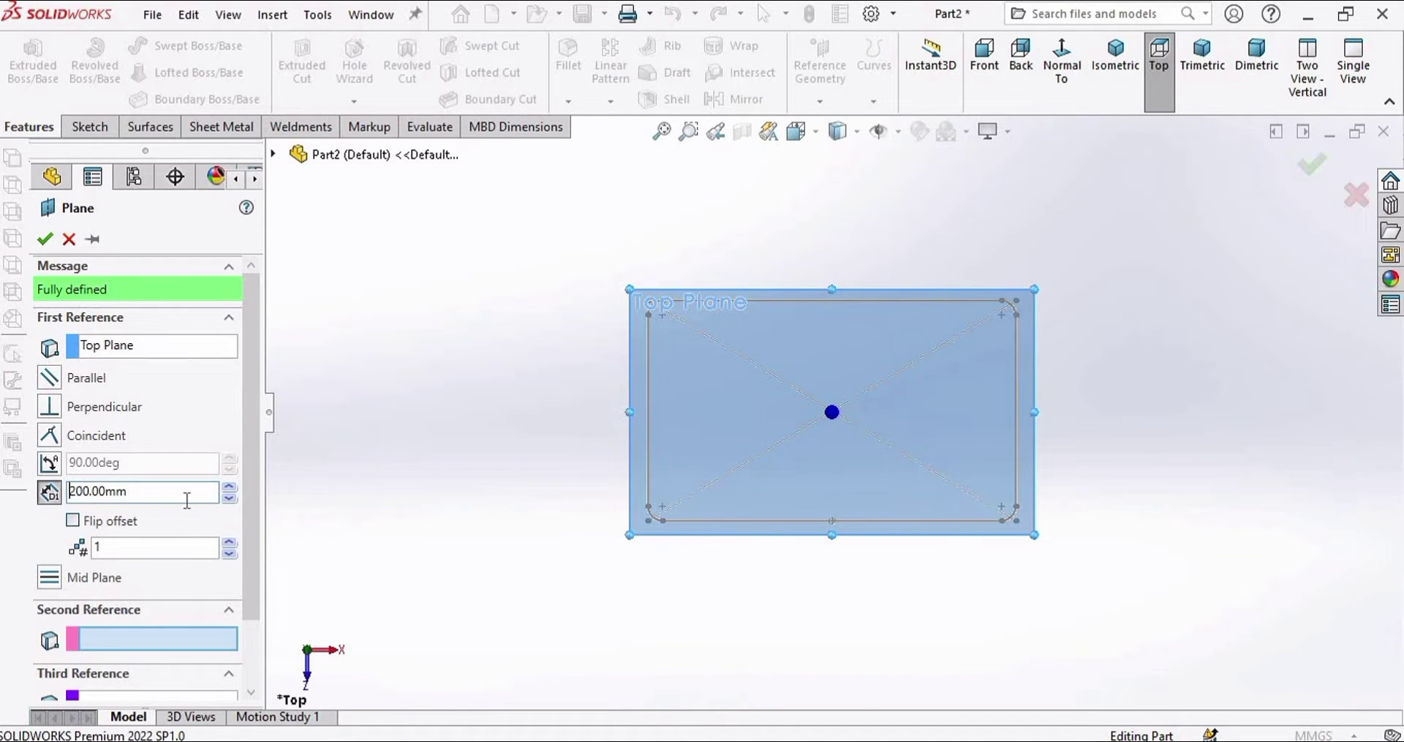
{"action": "mouse_move", "coordinate": [721, 417]}
{"action": "middle_mouse_down"}
{"action": "mouse_move", "coordinate": [703, 379]}
{"action": "mouse_move", "coordinate": [708, 269]}
{"action": "mouse_move", "coordinate": [805, 369]}
{"action": "mouse_move", "coordinate": [802, 320]}
{"action": "mouse_move", "coordinate": [875, 292]}
{"action": "mouse_move", "coordinate": [363, 556]}
{"action": "middle_mouse_up"}
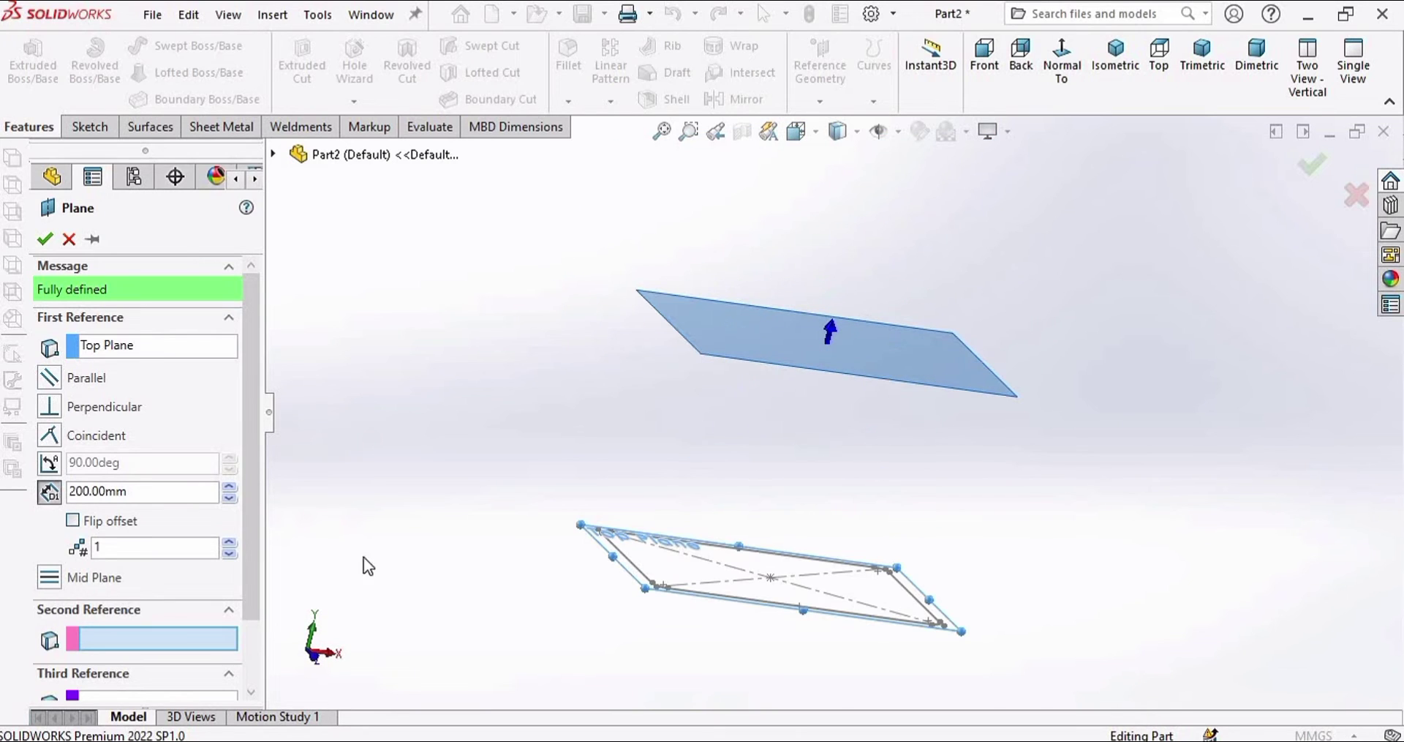
{"action": "left_click", "coordinate": [231, 486]}
{"action": "left_click", "coordinate": [231, 485]}
{"action": "left_click", "coordinate": [231, 486]}
{"action": "left_click", "coordinate": [231, 486]}
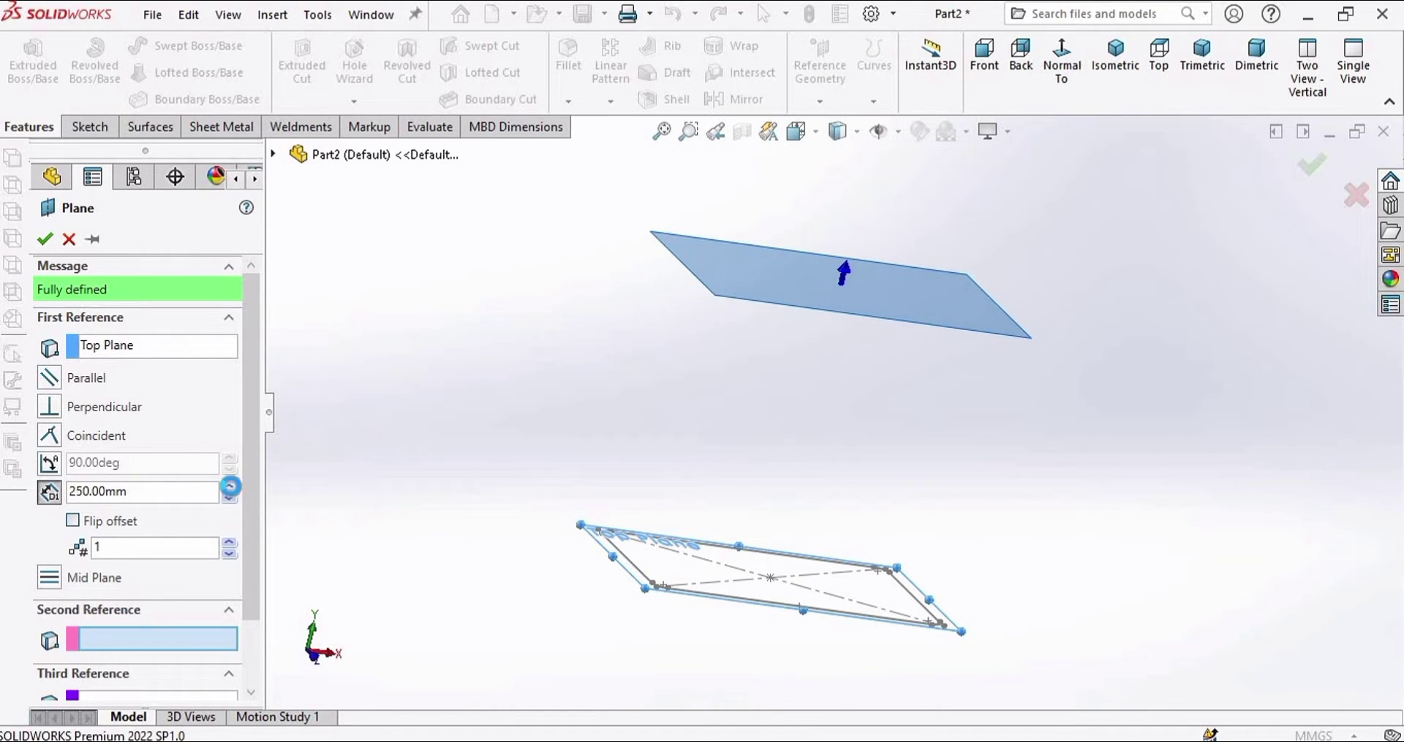
{"action": "left_click", "coordinate": [231, 486]}
{"action": "left_click", "coordinate": [231, 485]}
{"action": "left_click", "coordinate": [230, 498]}
{"action": "left_click", "coordinate": [230, 497]}
{"action": "left_click", "coordinate": [230, 497]}
{"action": "left_click", "coordinate": [229, 498]}
{"action": "left_click", "coordinate": [230, 497]}
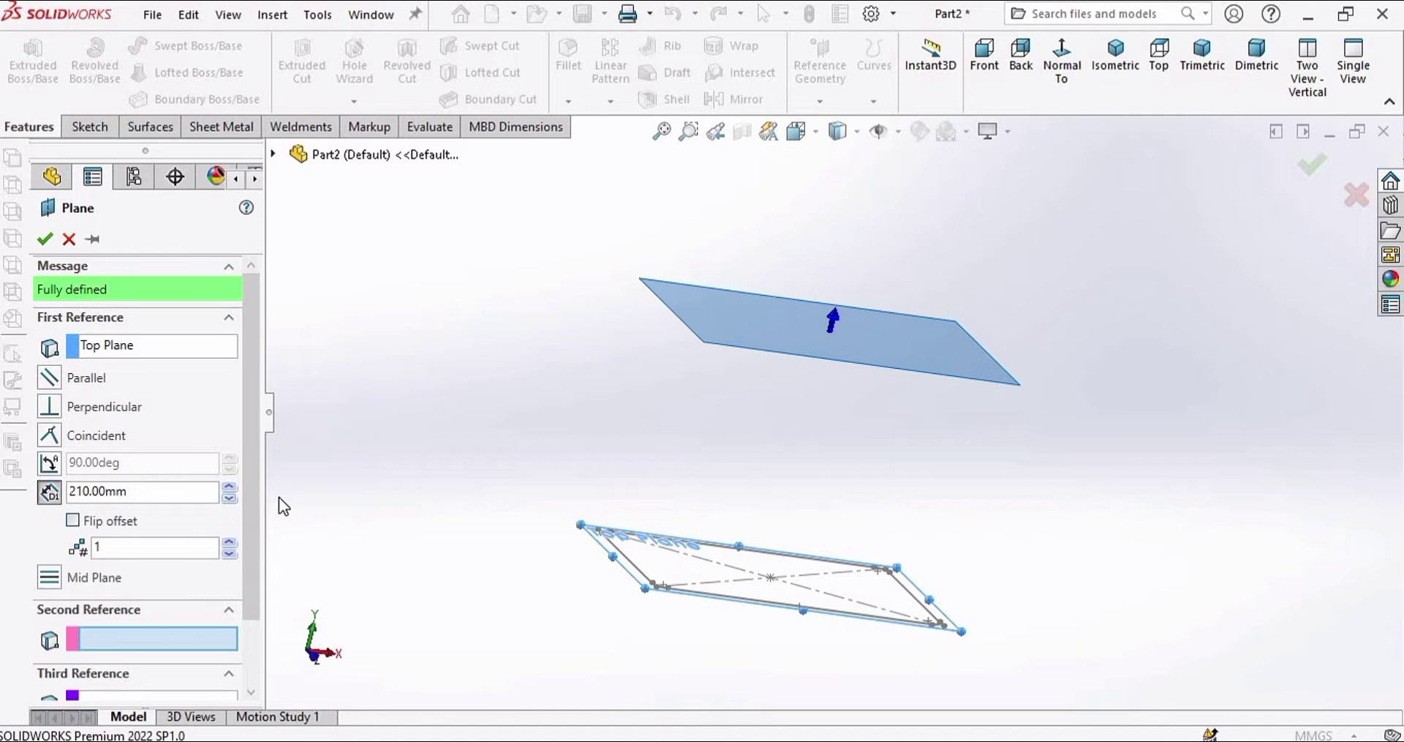
{"action": "left_click", "coordinate": [231, 499]}
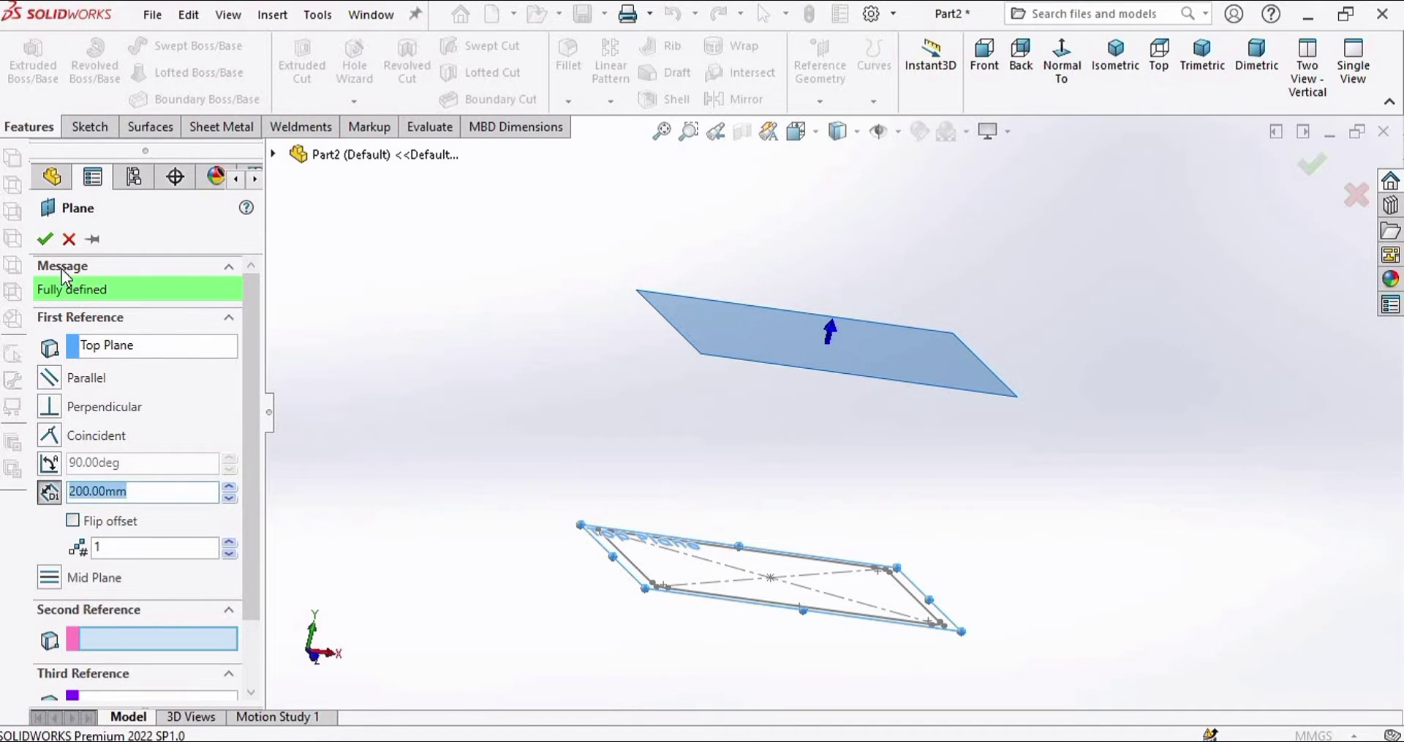
{"action": "left_click", "coordinate": [44, 239]}
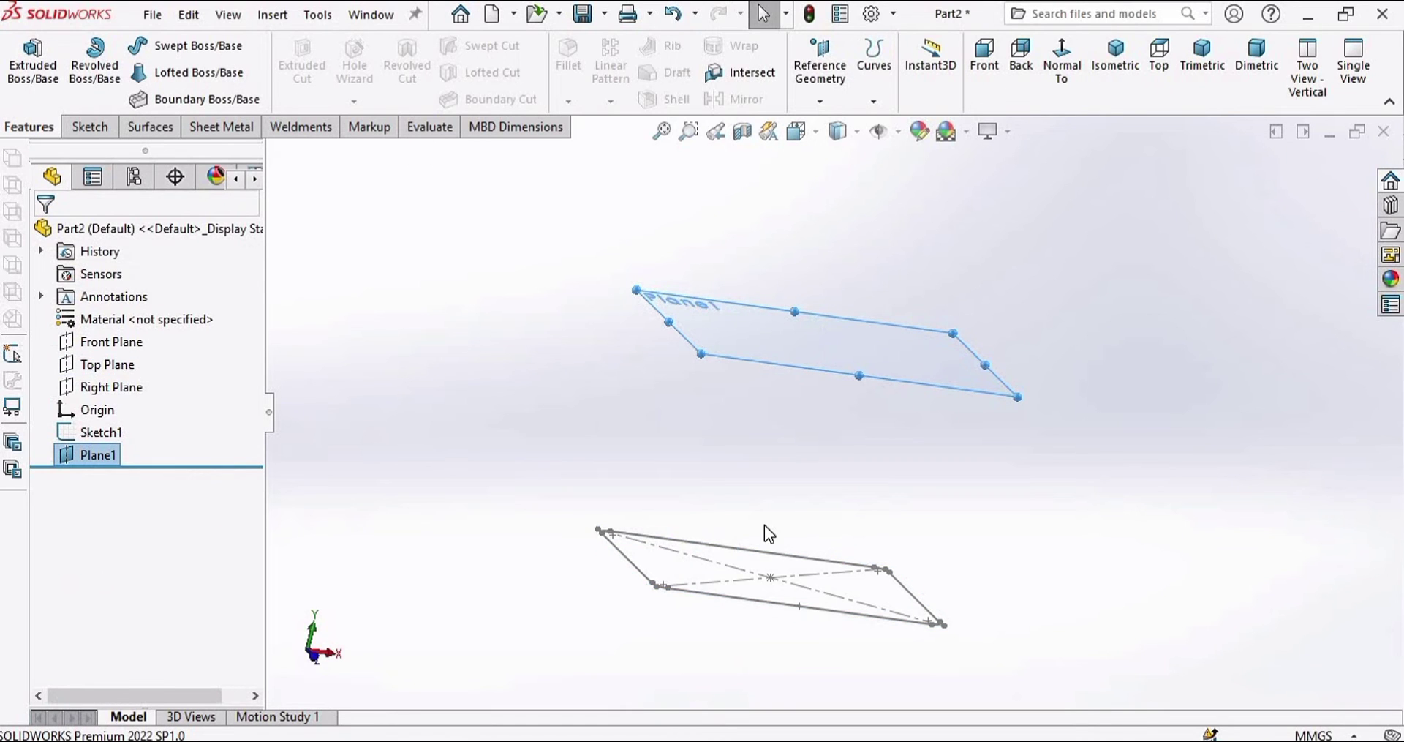
Step: Open a sketch on Plane1 and draw a center rectangle around the origin
{"action": "mouse_move", "coordinate": [770, 437]}
{"action": "middle_mouse_down"}
{"action": "mouse_move", "coordinate": [753, 546]}
{"action": "mouse_move", "coordinate": [470, 531]}
{"action": "middle_mouse_up"}
{"action": "left_click", "coordinate": [469, 531]}
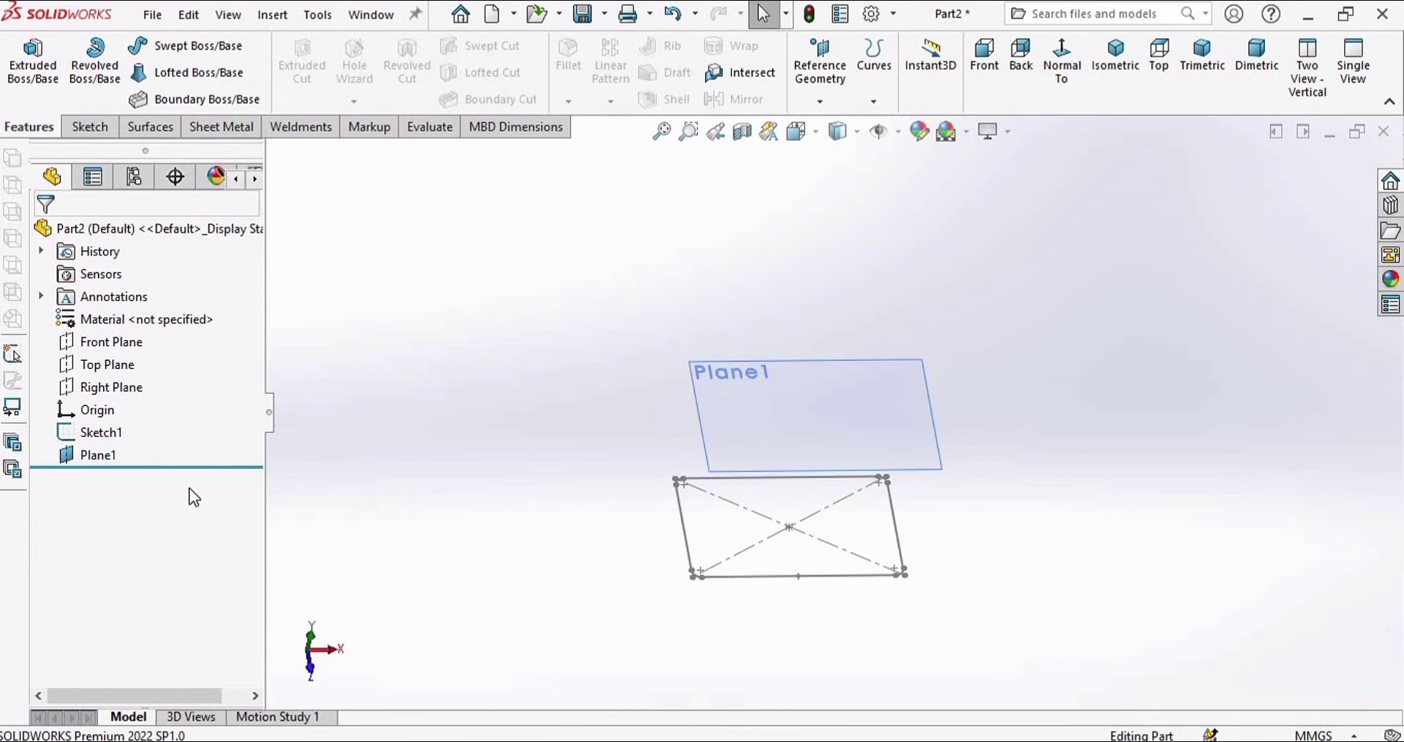
{"action": "left_click", "coordinate": [110, 459]}
{"action": "left_click", "coordinate": [608, 492]}
{"action": "scroll", "coordinate": [776, 424], "scroll_direction": "down", "scroll_amount": 3}
{"action": "left_click", "coordinate": [779, 395]}
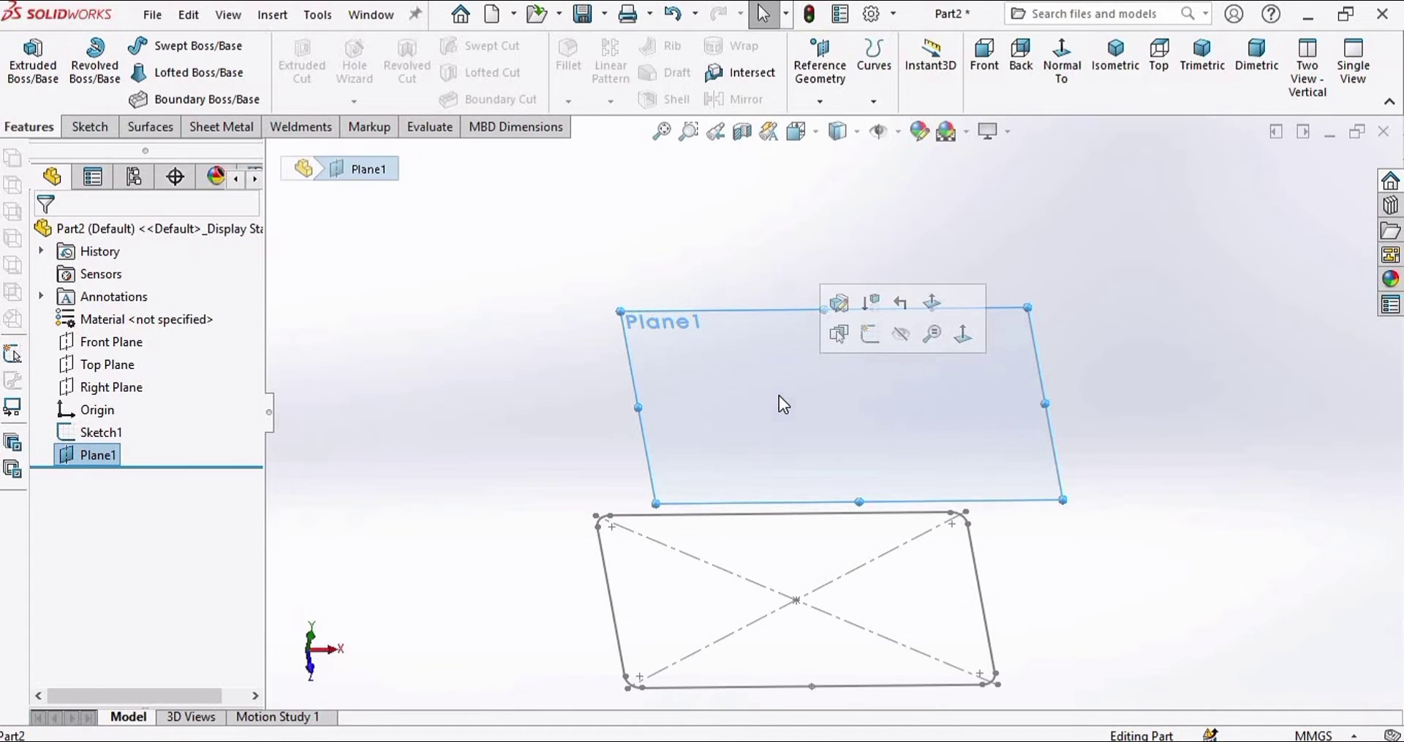
{"action": "left_click", "coordinate": [870, 337]}
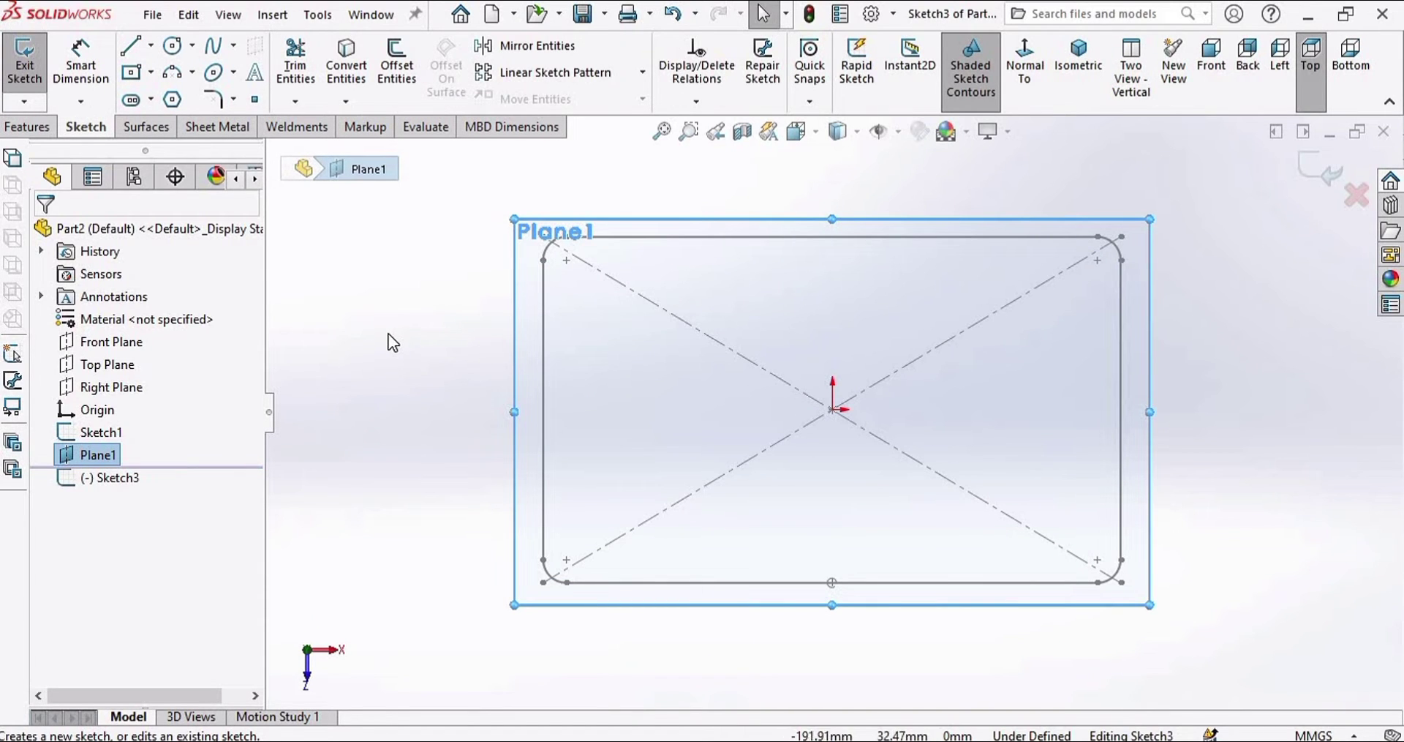
{"action": "left_click", "coordinate": [151, 72]}
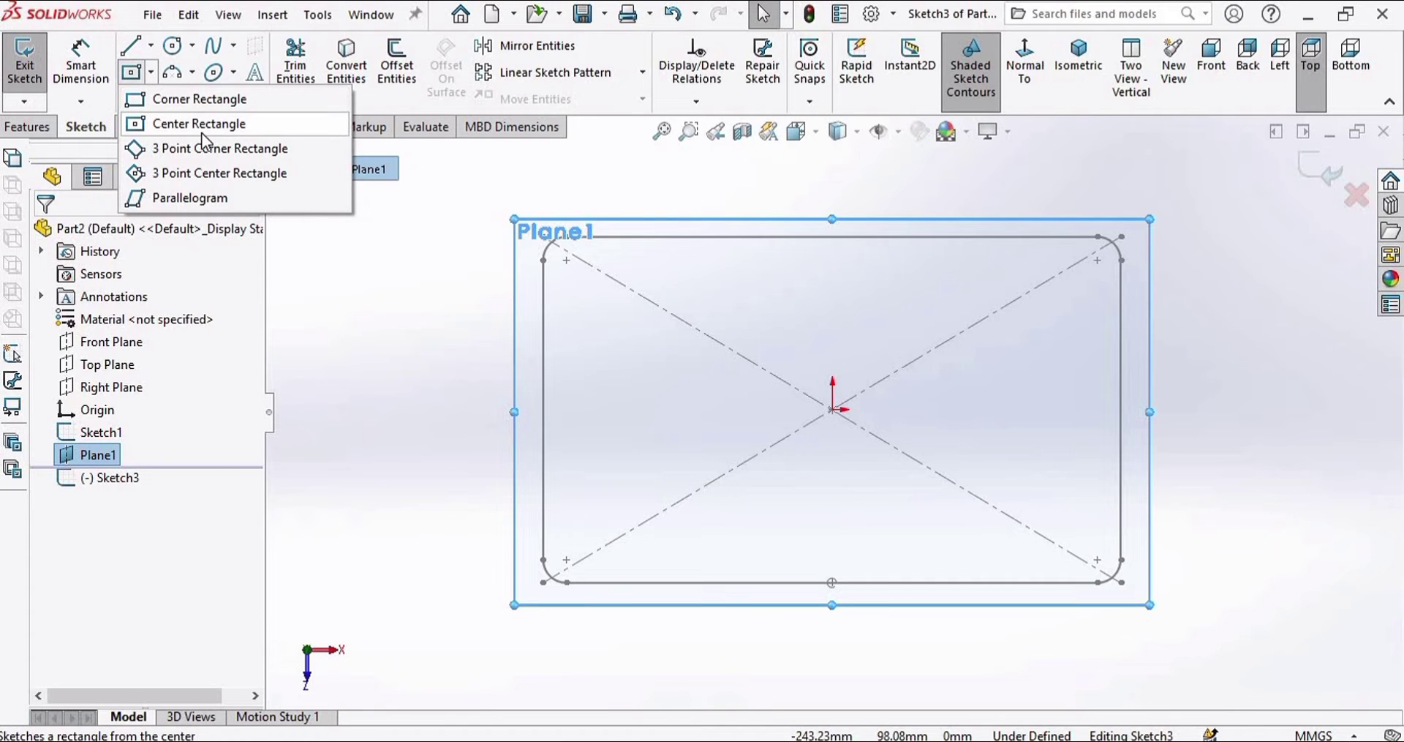
{"action": "left_click", "coordinate": [204, 131]}
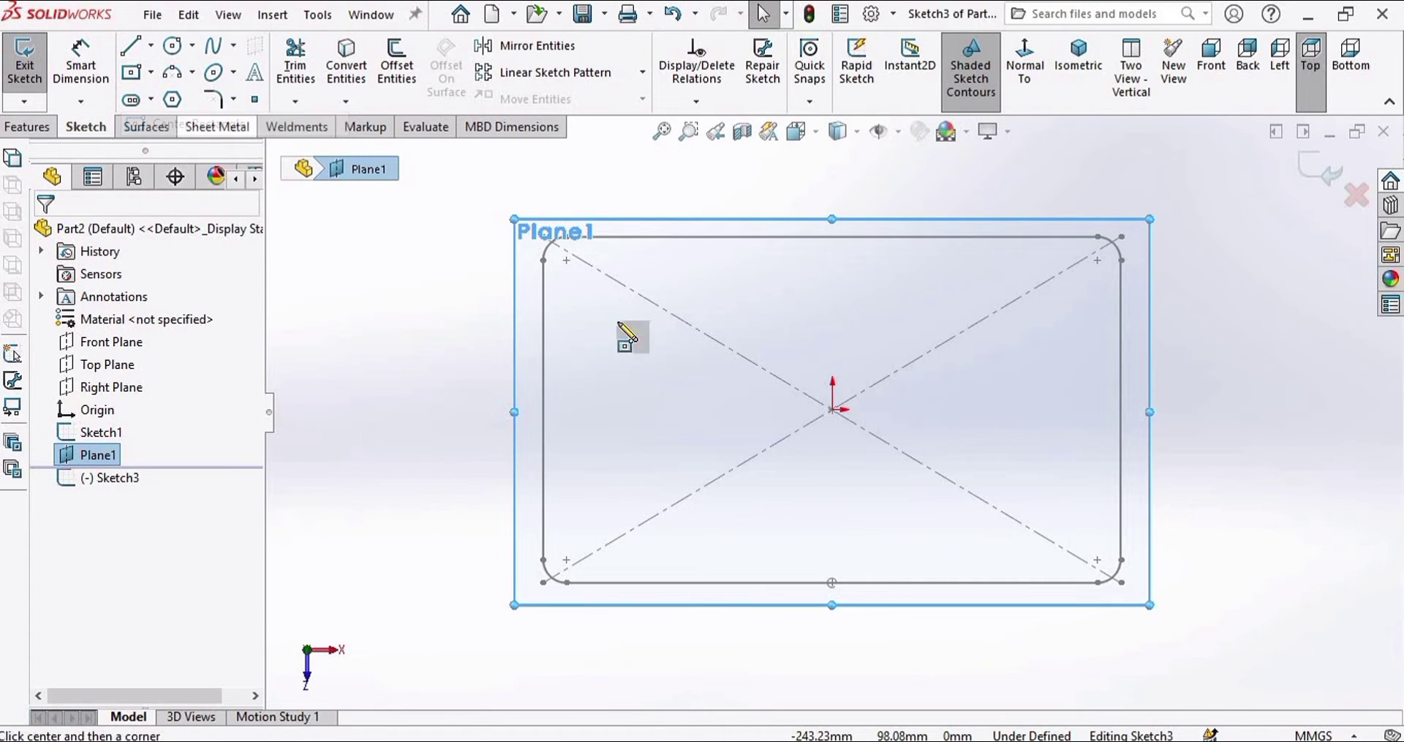
{"action": "left_click", "coordinate": [833, 408]}
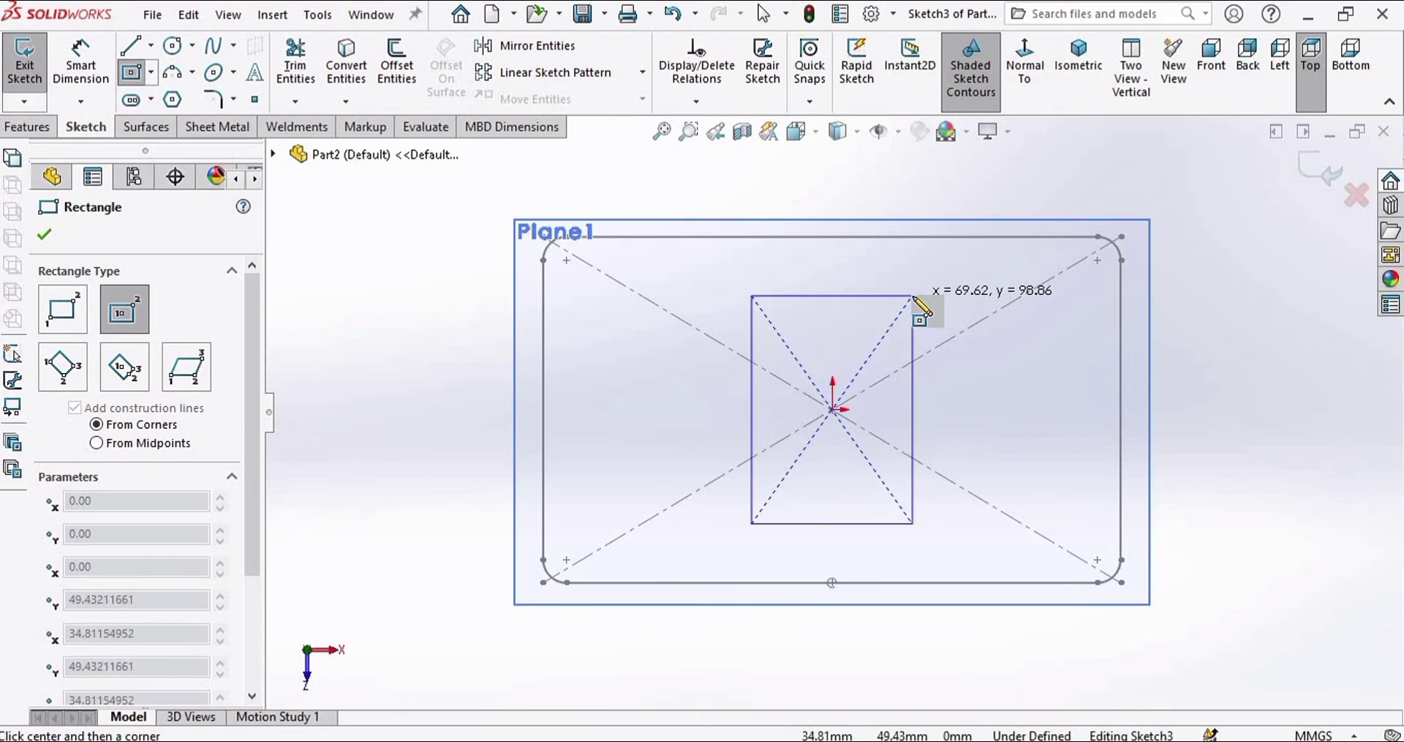
{"action": "left_click", "coordinate": [913, 296]}
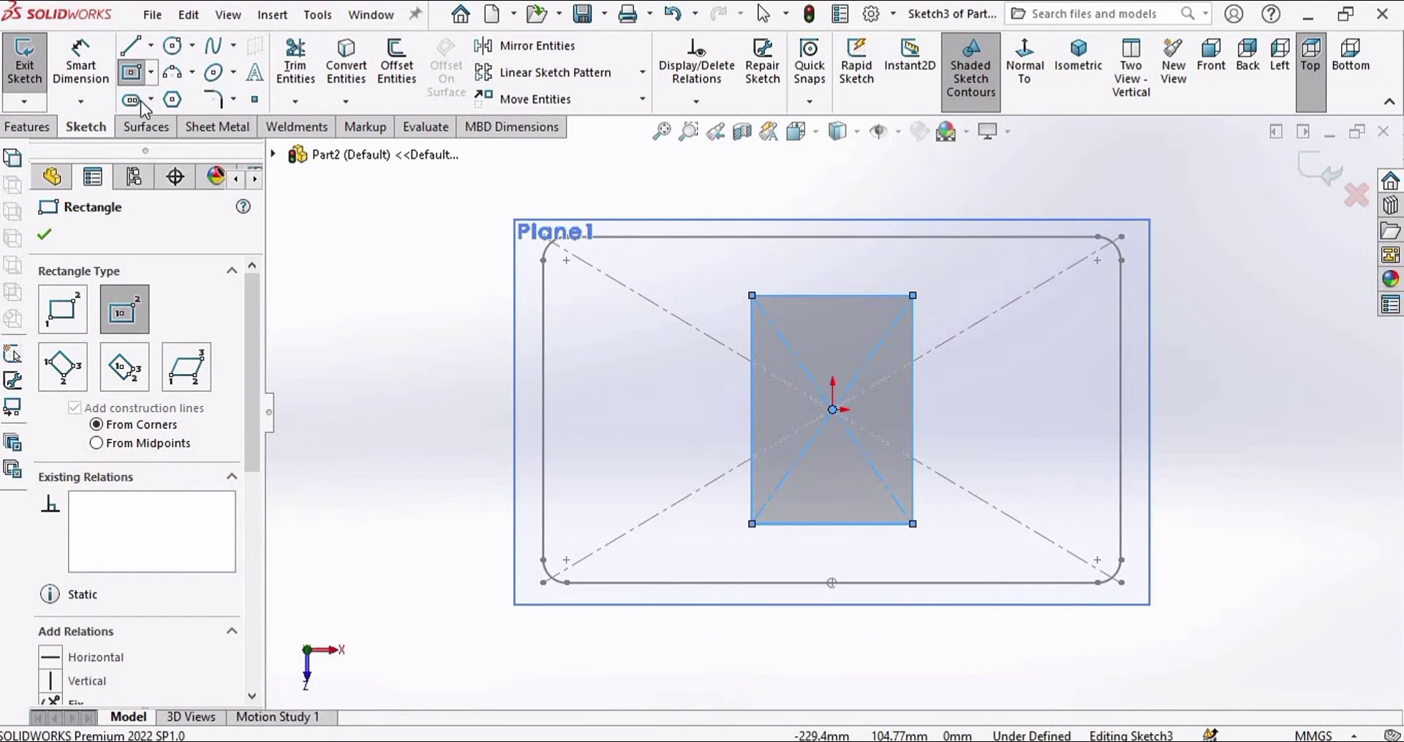
Step: Dimension the rectangle's top edge to 100 mm
{"action": "left_click", "coordinate": [82, 65]}
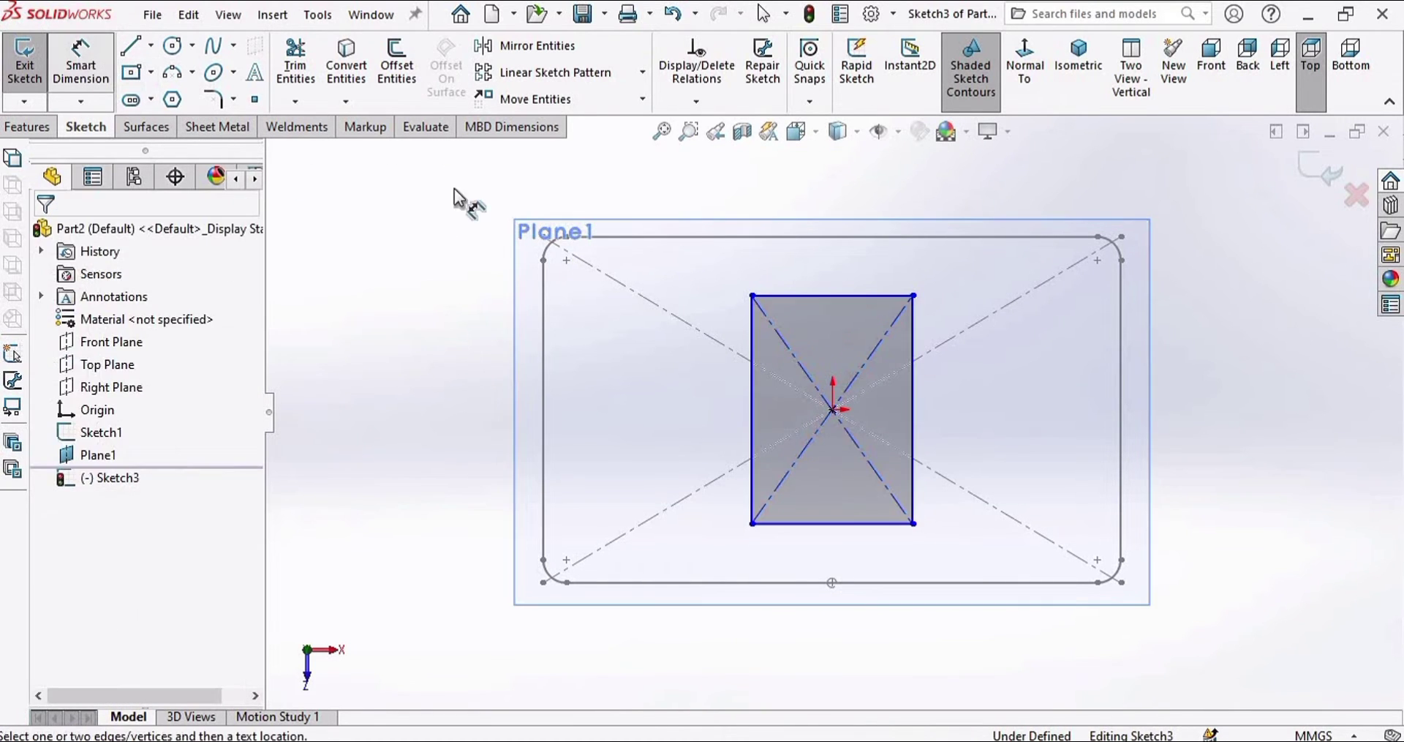
{"action": "left_click", "coordinate": [875, 296]}
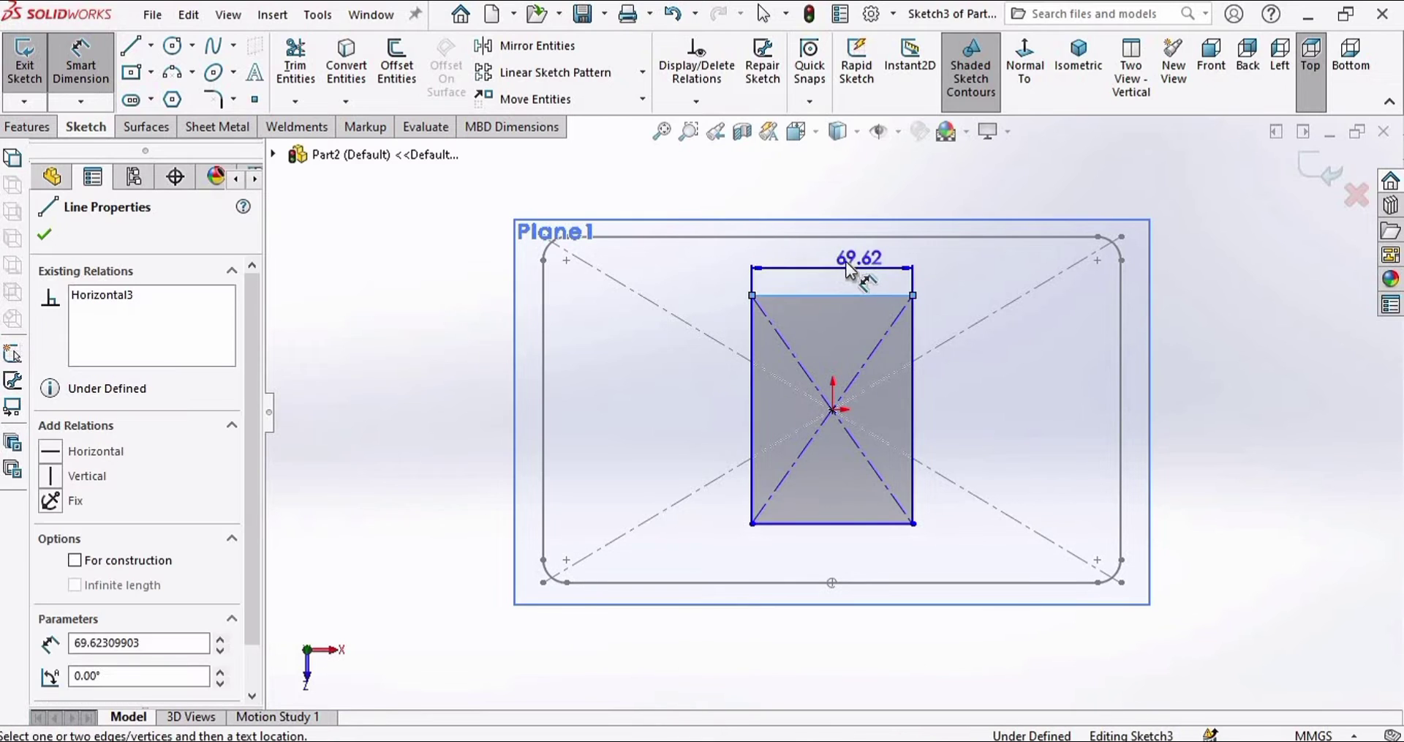
{"action": "left_click", "coordinate": [828, 265]}
{"action": "left_click", "coordinate": [822, 286]}
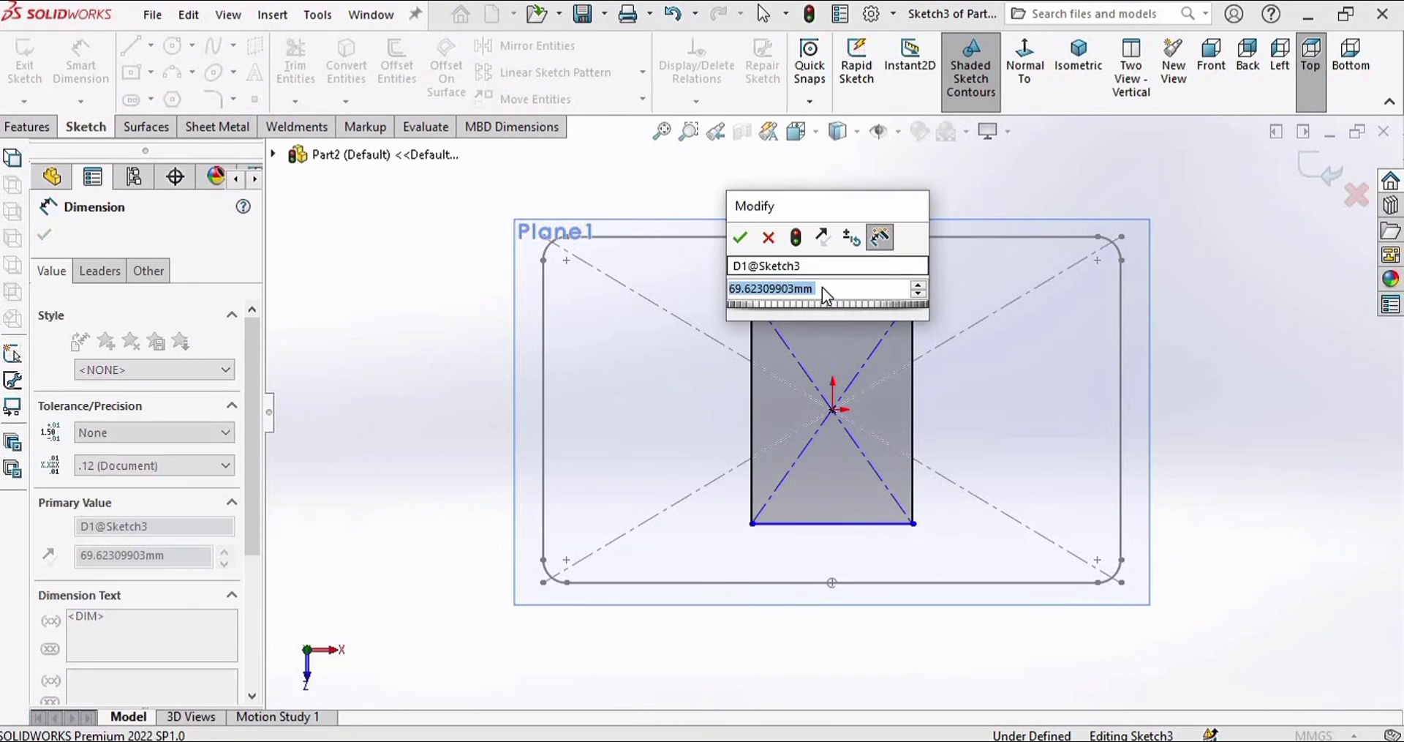
{"action": "type", "text": "100"}
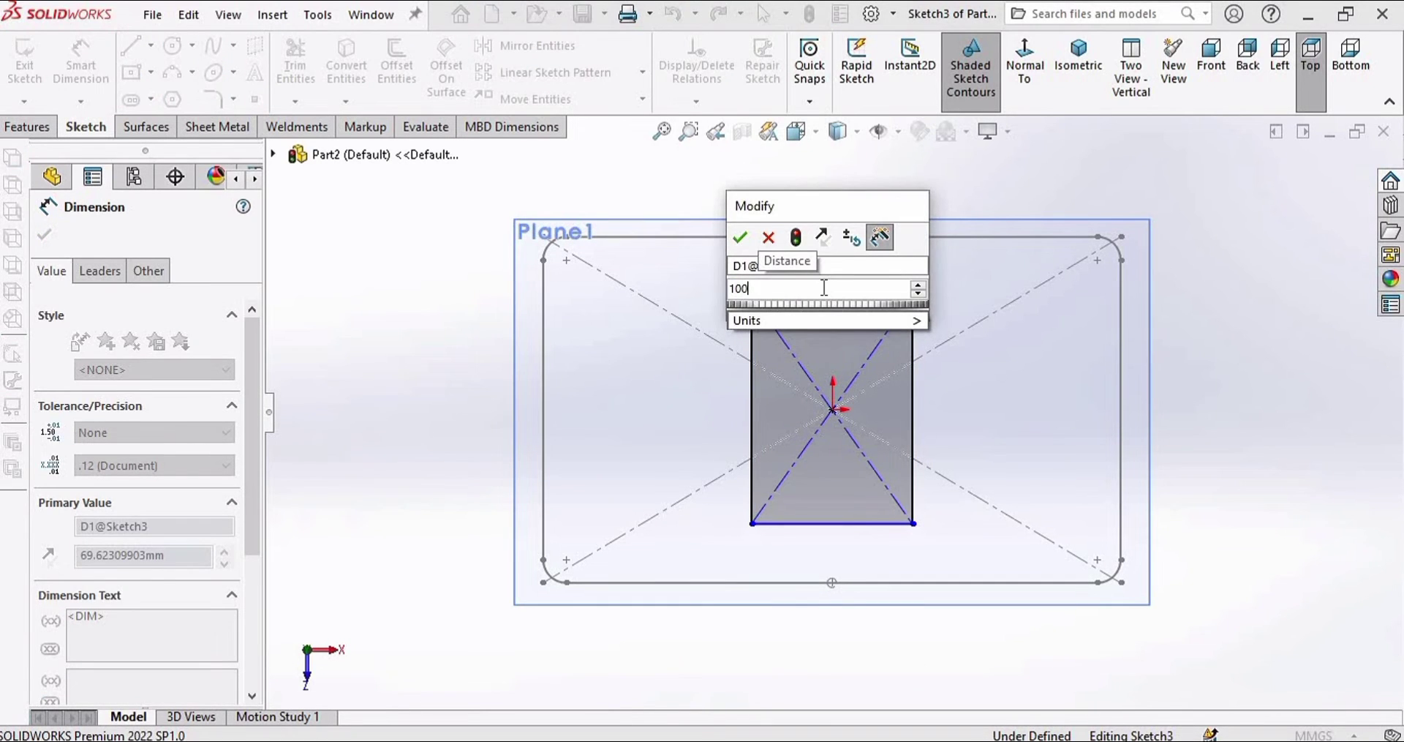
{"action": "key", "text": "Return"}
{"action": "scroll", "coordinate": [849, 279], "scroll_direction": "down", "scroll_amount": 4}
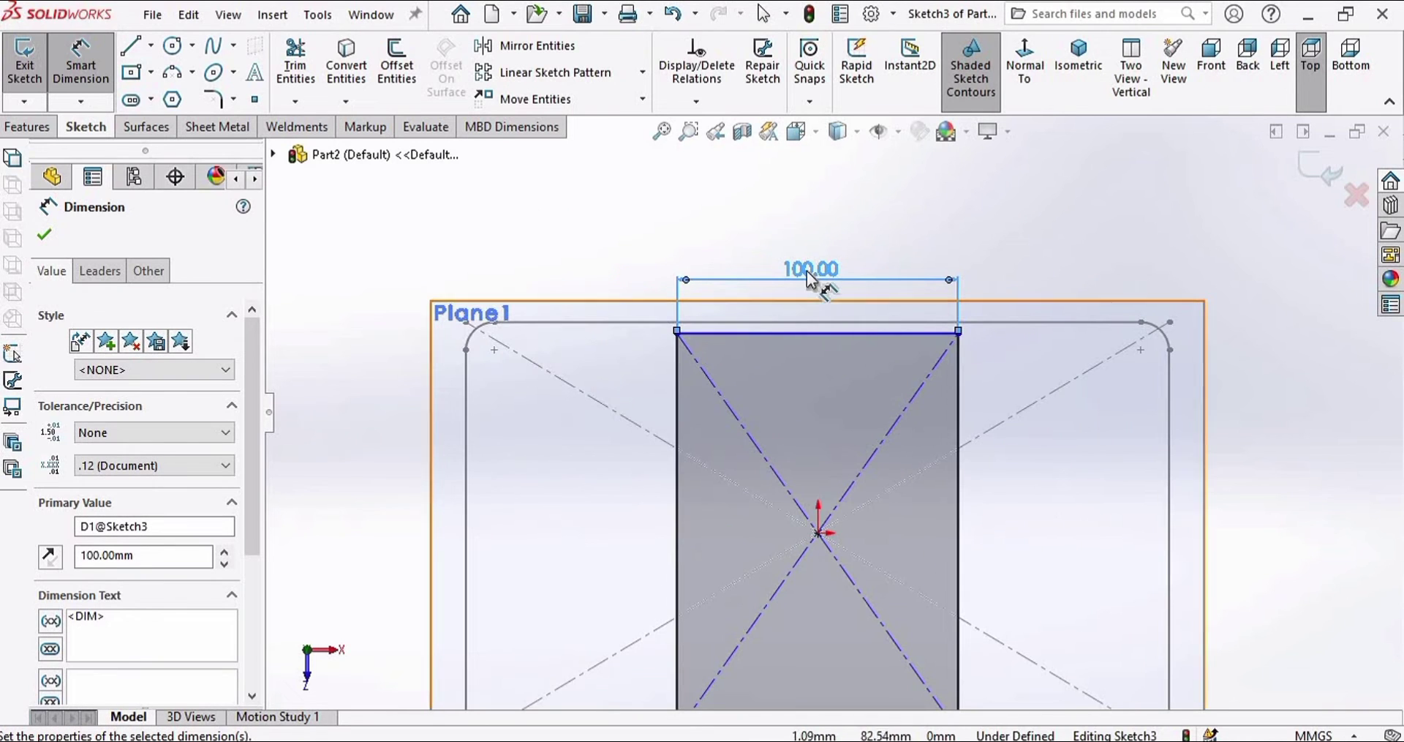
{"action": "key", "text": "z"}
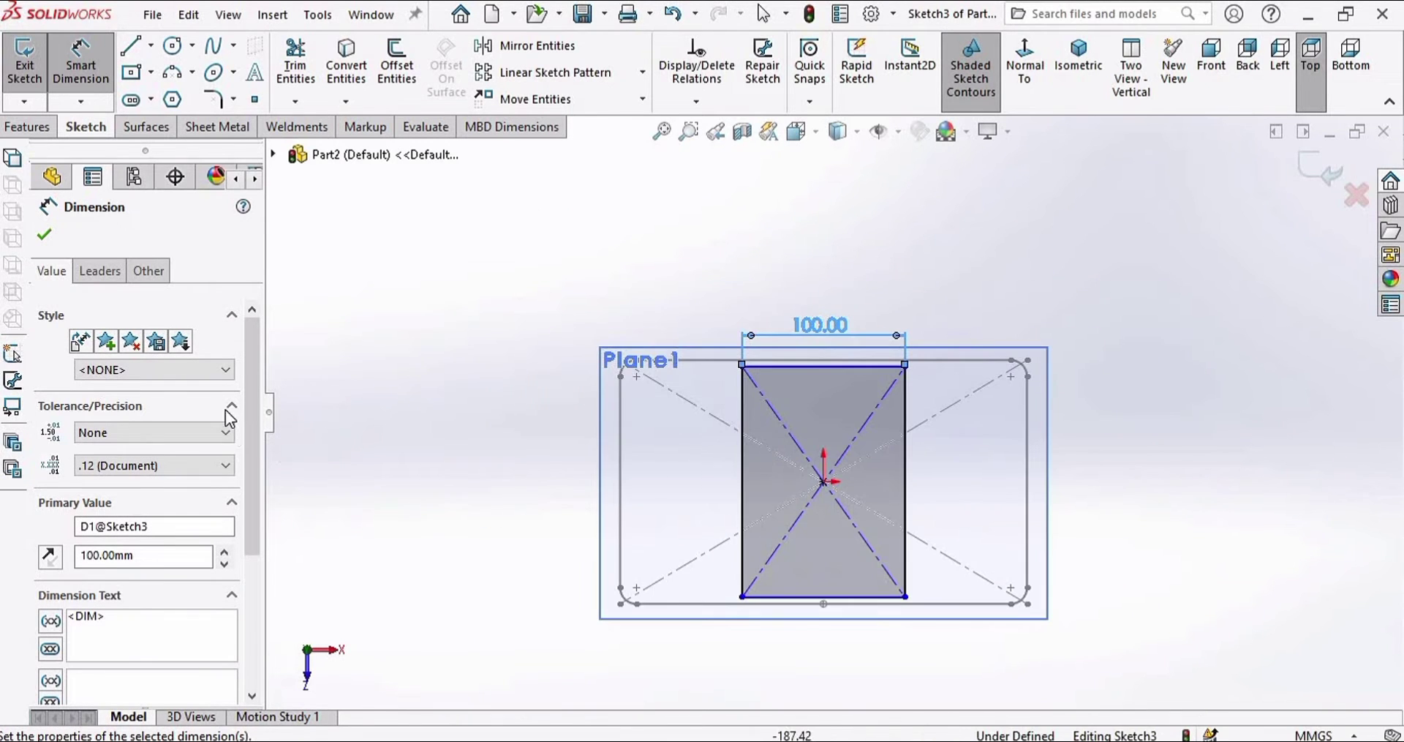
{"action": "left_click", "coordinate": [44, 234]}
{"action": "scroll", "coordinate": [810, 493], "scroll_direction": "down", "scroll_amount": 2}
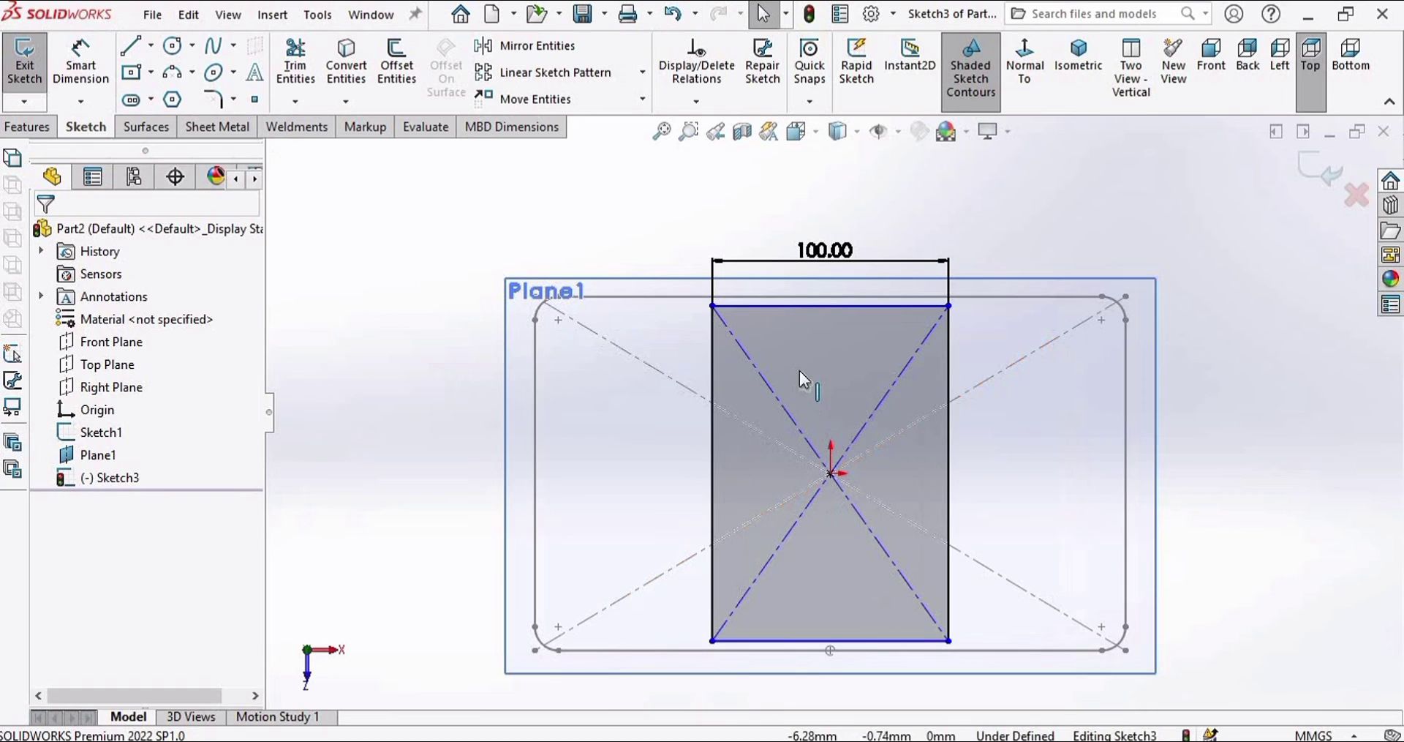
Step: Make the top and right edges equal, turning the rectangle into a square
{"action": "left_click", "coordinate": [782, 306]}
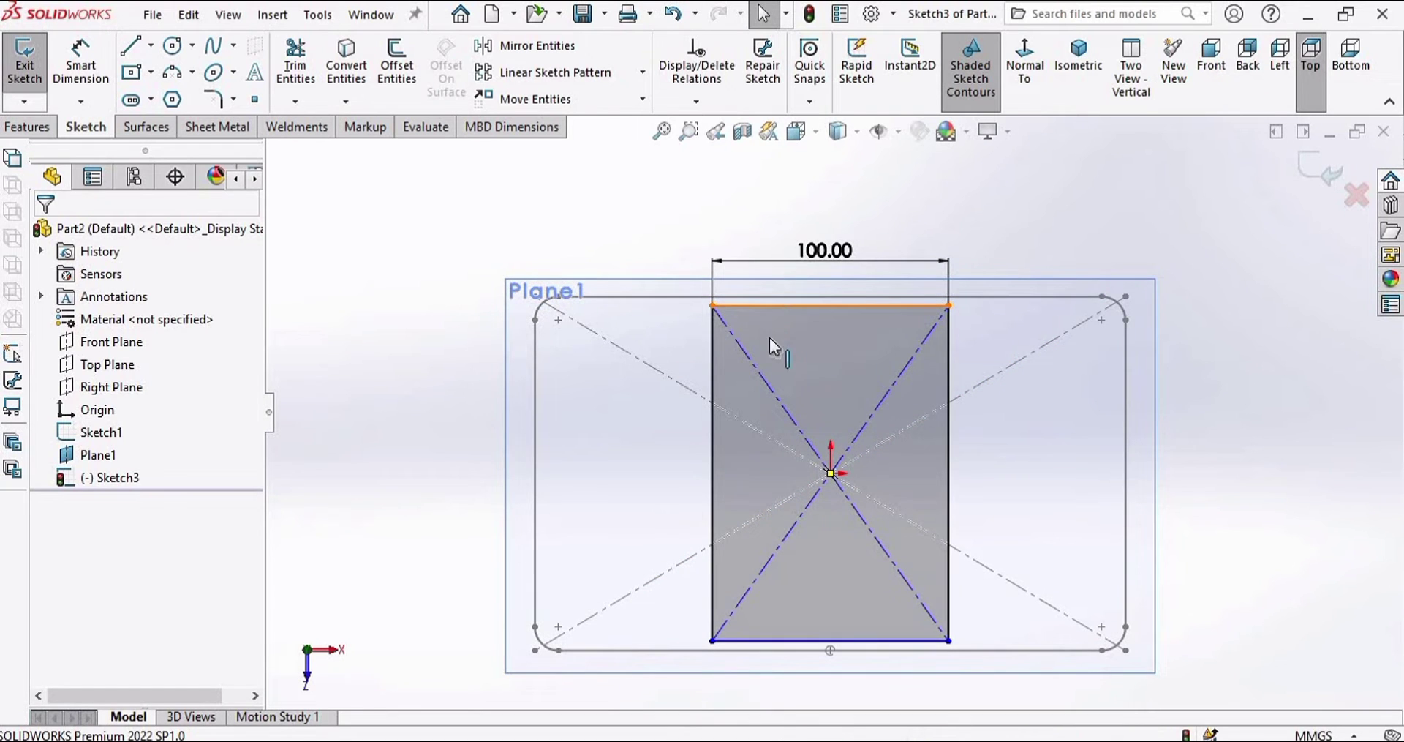
{"action": "left_click", "coordinate": [945, 352], "text": "ctrl"}
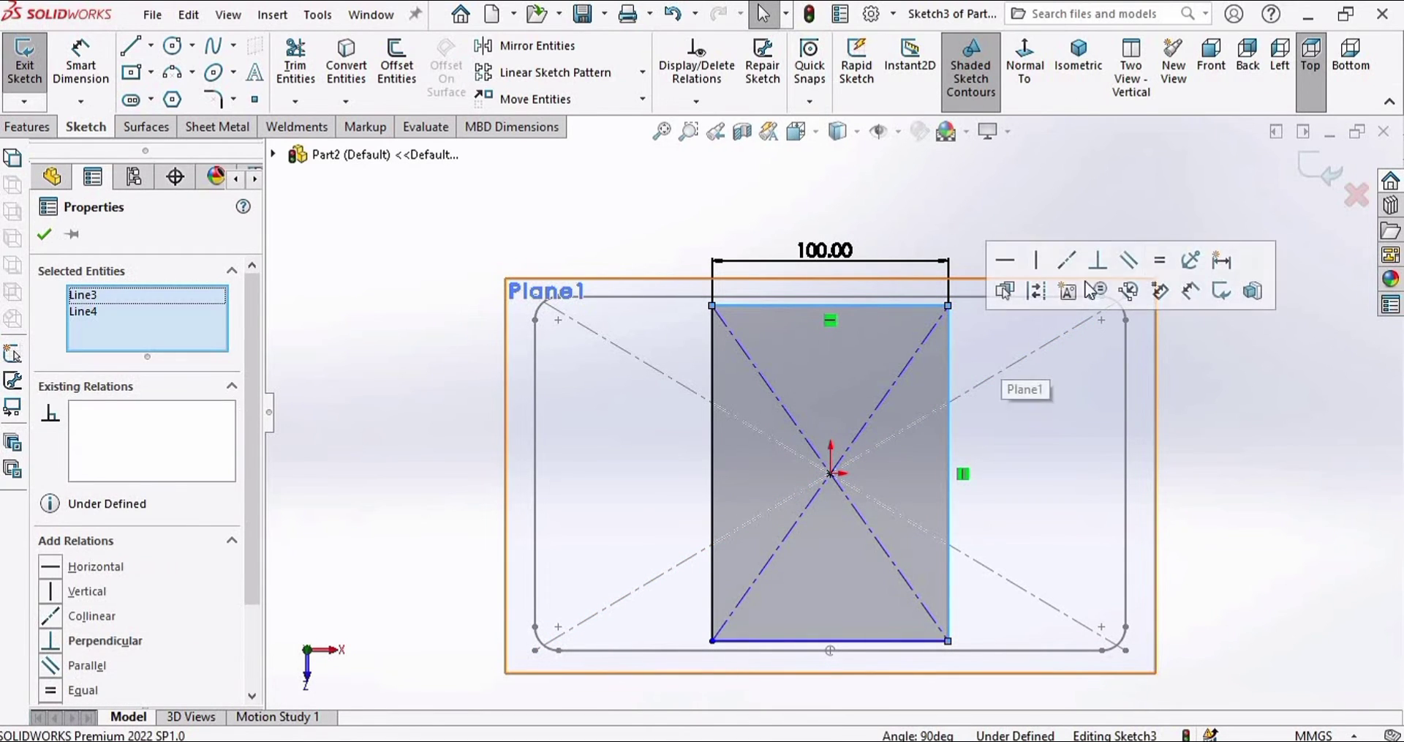
{"action": "left_click", "coordinate": [1160, 261]}
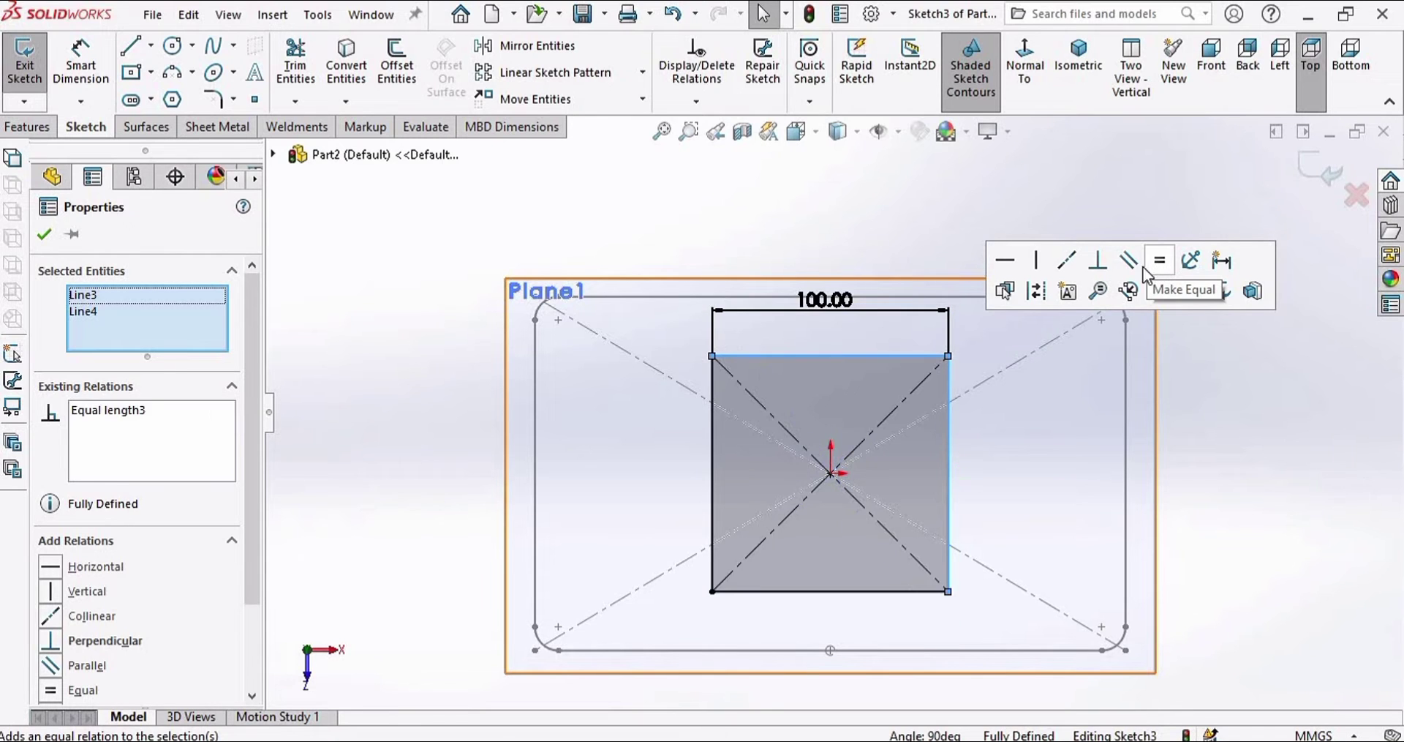
{"action": "left_click", "coordinate": [41, 244]}
{"action": "scroll", "coordinate": [770, 464], "scroll_direction": "down", "scroll_amount": 2}
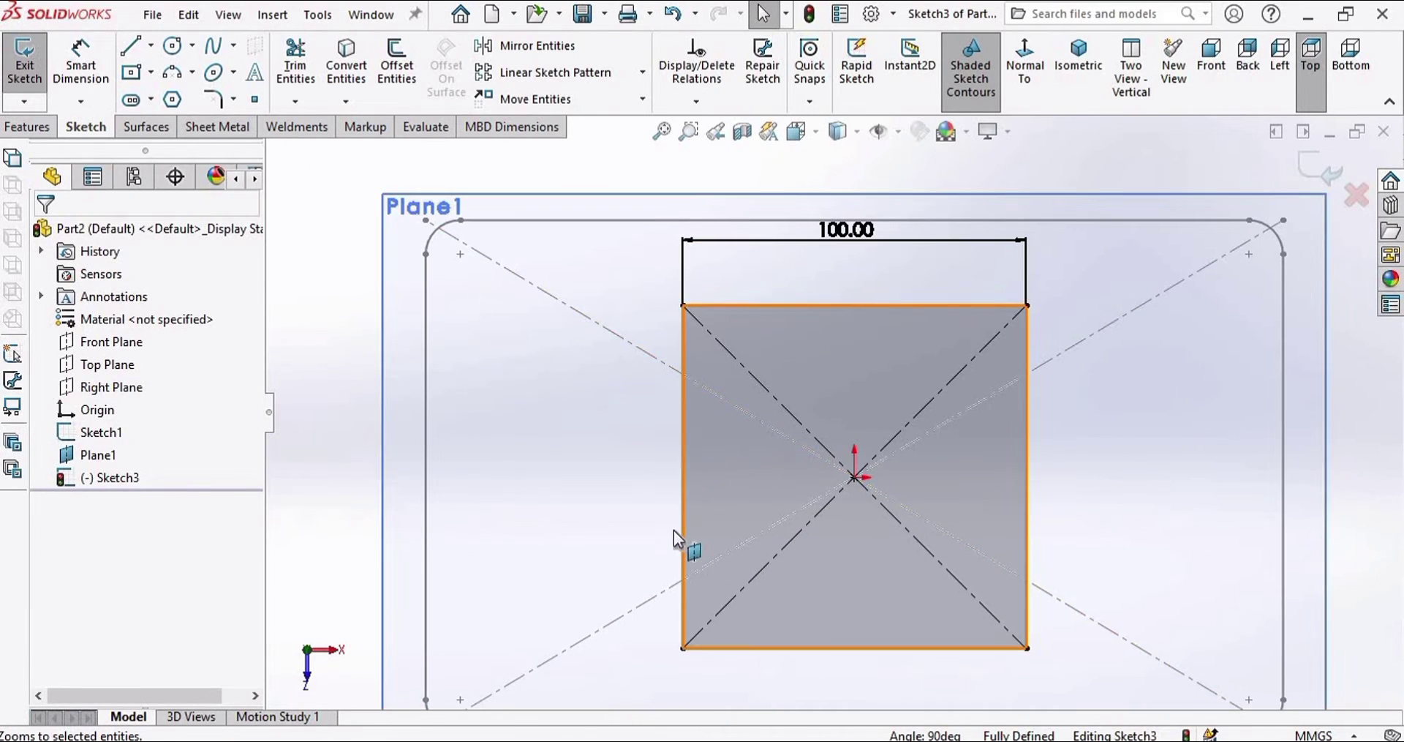
{"action": "key", "text": "z"}
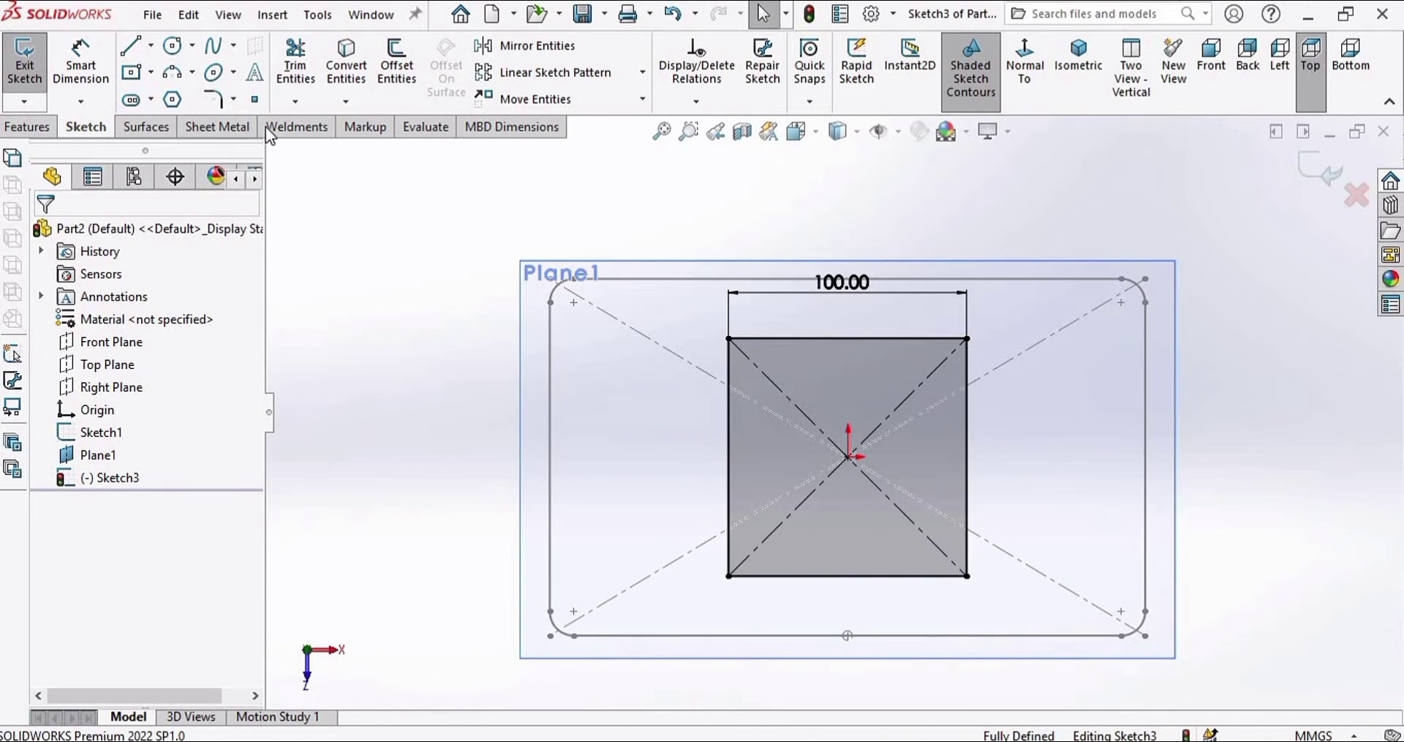
Step: Fillet all four corners of the 100 mm square with R47 mm sketch fillets
{"action": "left_click", "coordinate": [218, 100]}
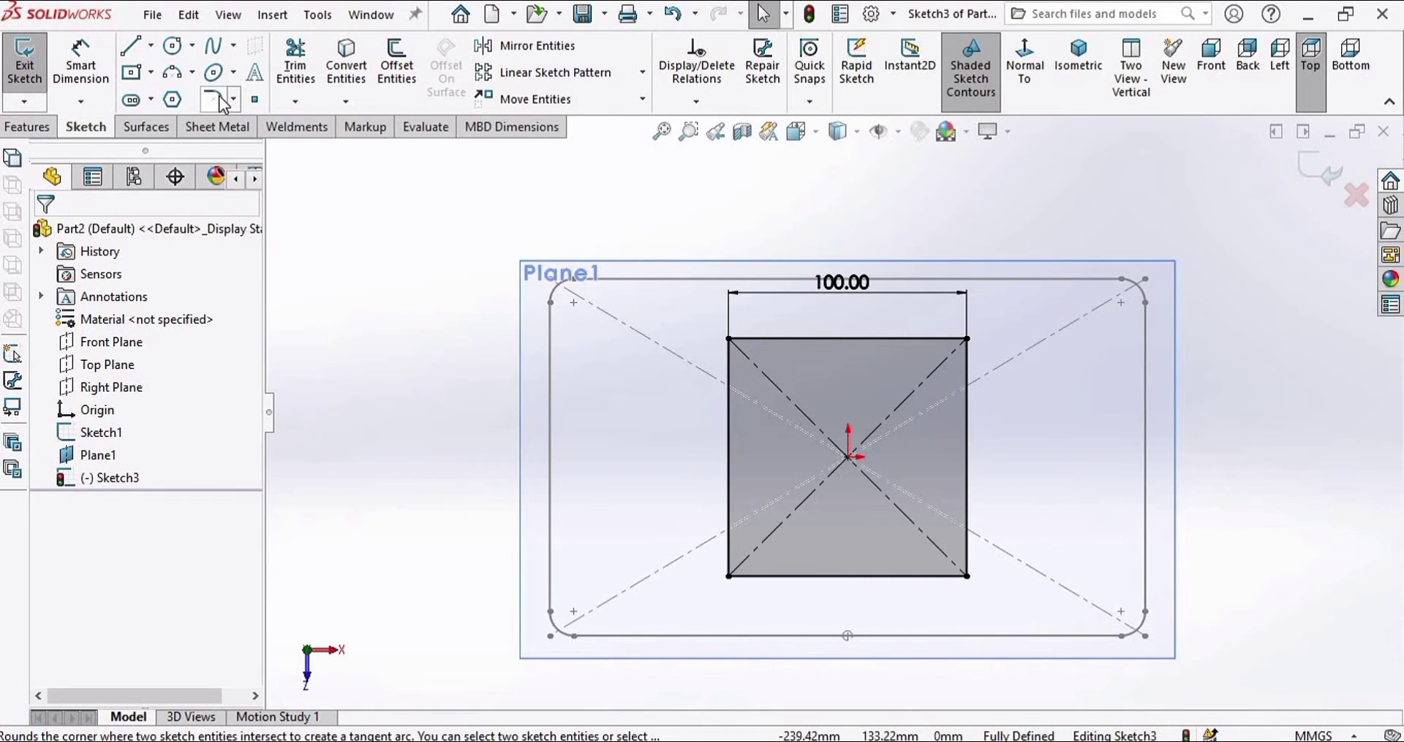
{"action": "mouse_move", "coordinate": [675, 301]}
{"action": "left_mouse_down"}
{"action": "mouse_move", "coordinate": [712, 538]}
{"action": "mouse_move", "coordinate": [826, 618]}
{"action": "mouse_move", "coordinate": [1017, 599]}
{"action": "mouse_move", "coordinate": [998, 590]}
{"action": "left_mouse_up"}
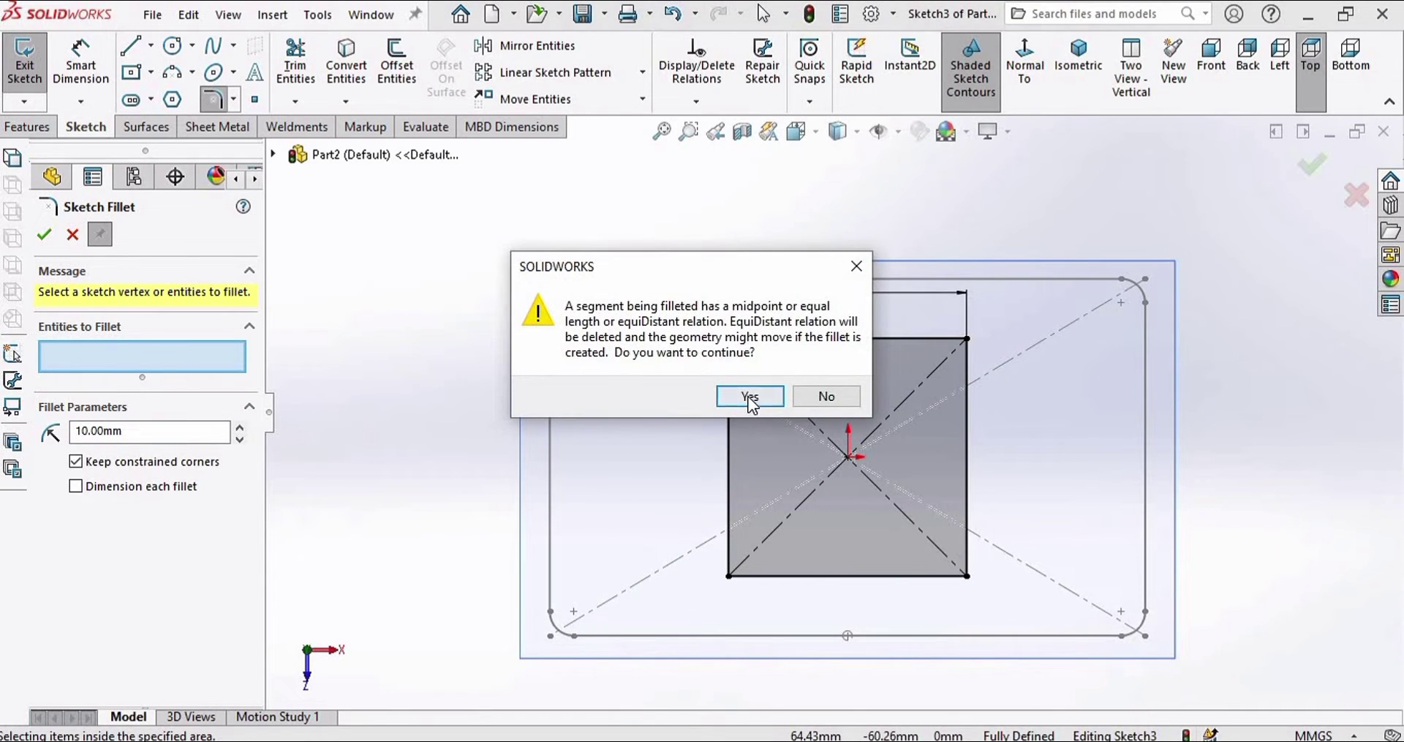
{"action": "left_click", "coordinate": [749, 396]}
{"action": "left_click", "coordinate": [749, 396]}
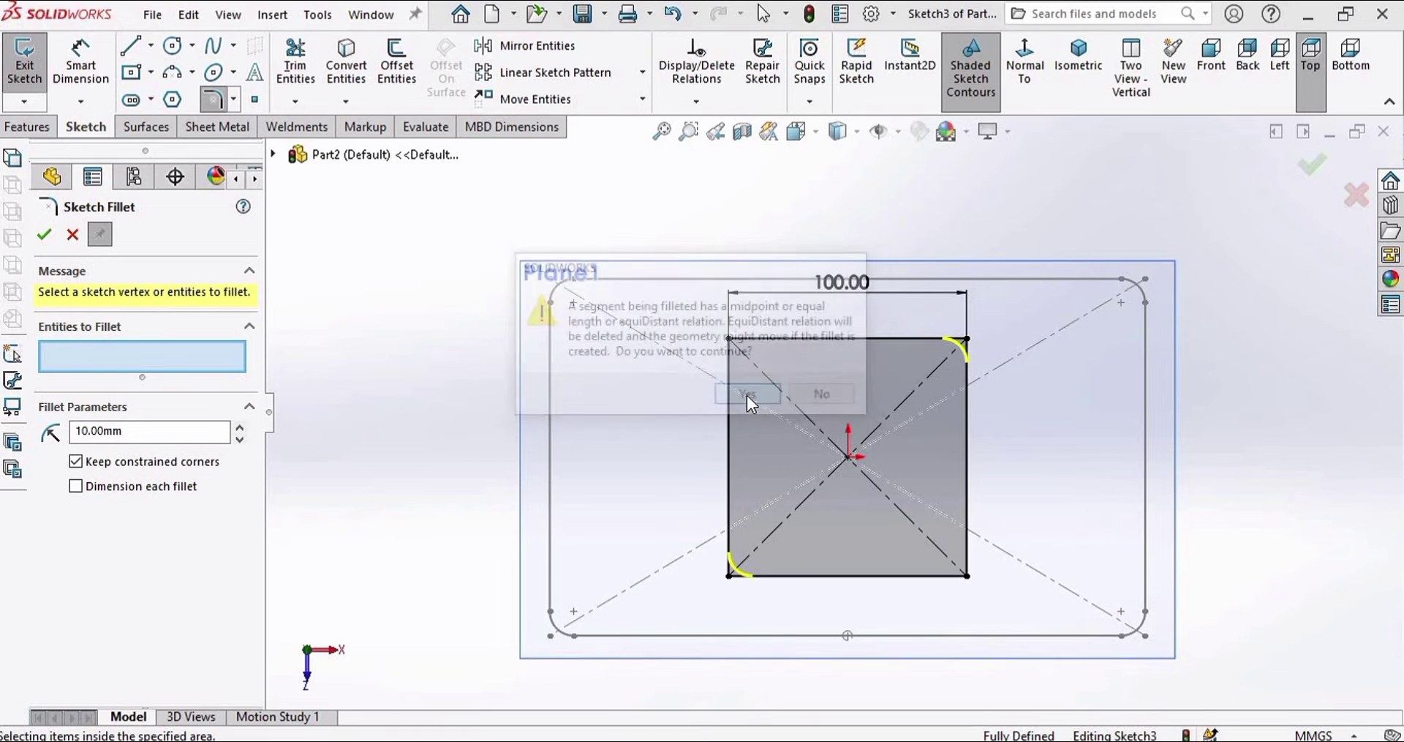
{"action": "left_click", "coordinate": [753, 395]}
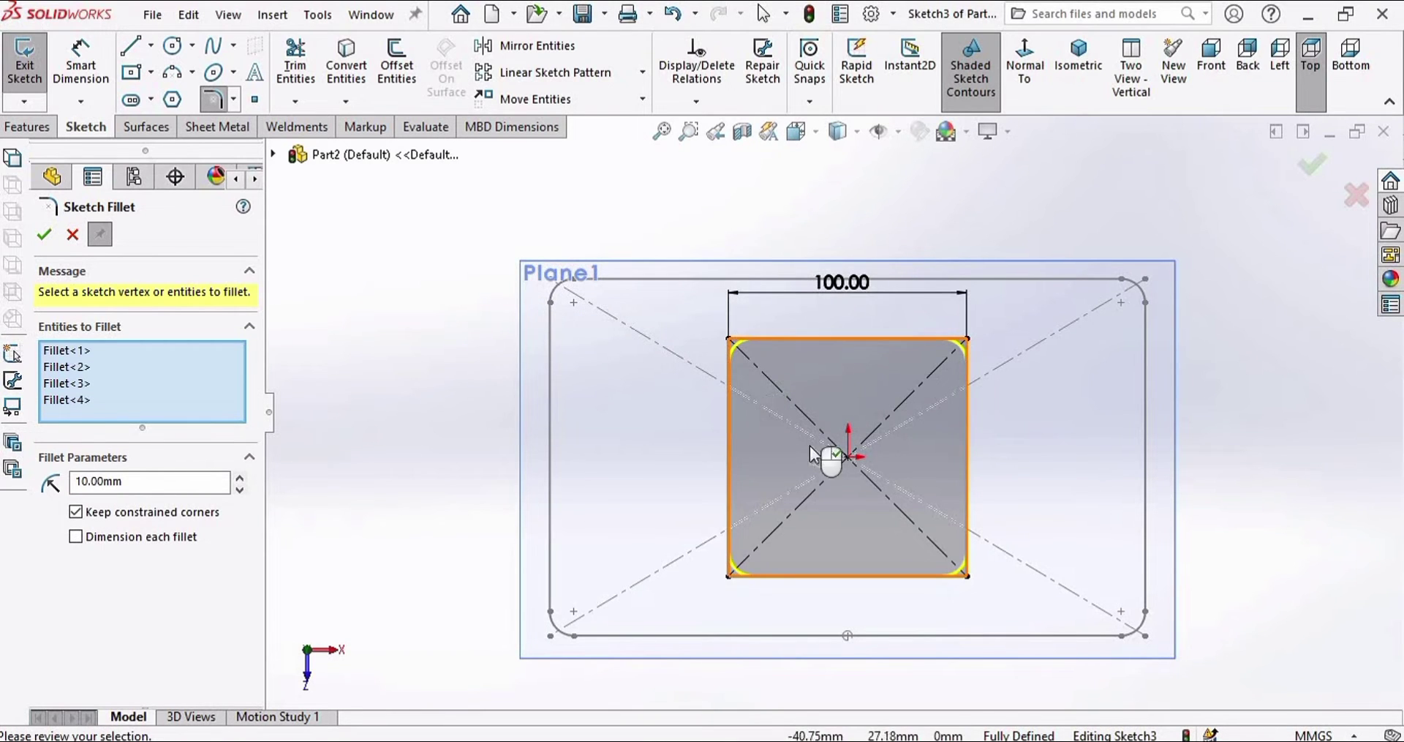
{"action": "scroll", "coordinate": [937, 482], "scroll_direction": "down", "scroll_amount": 2}
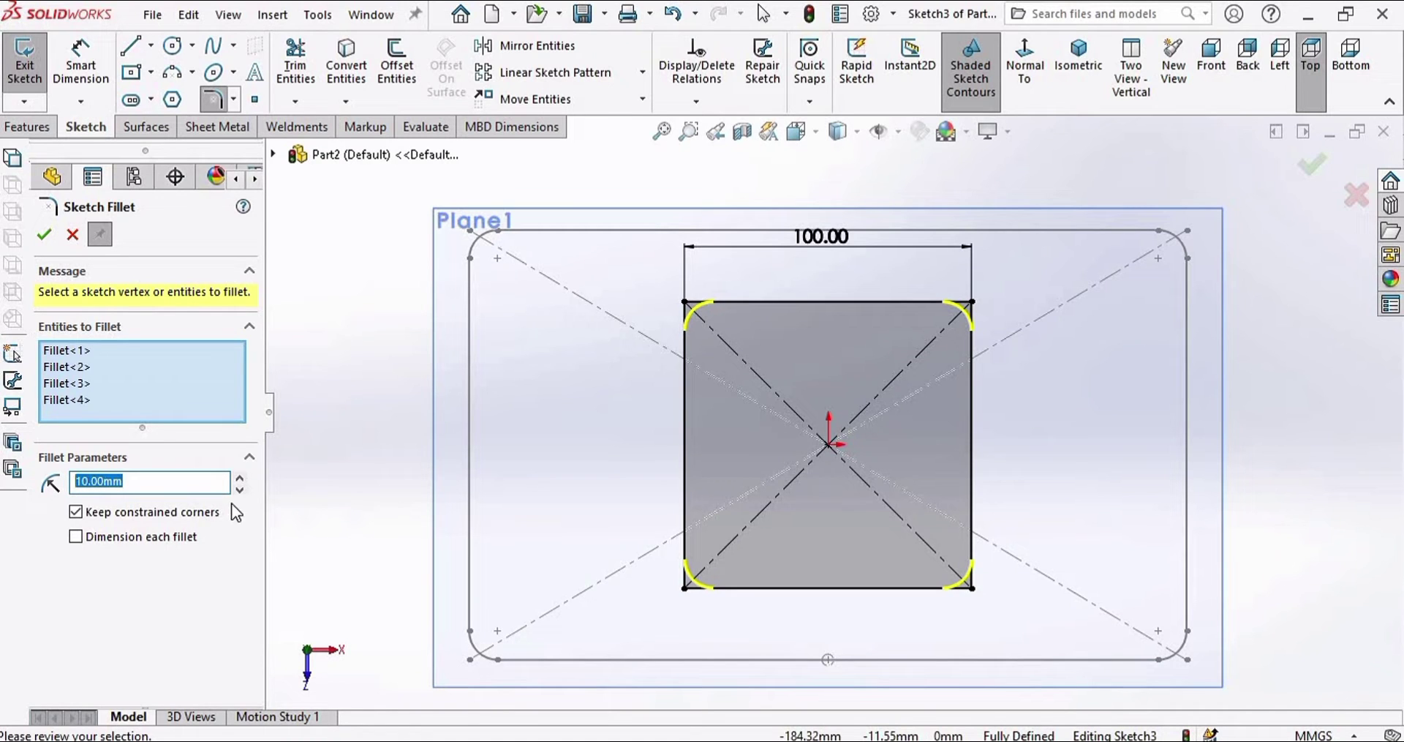
{"action": "key", "text": "Return"}
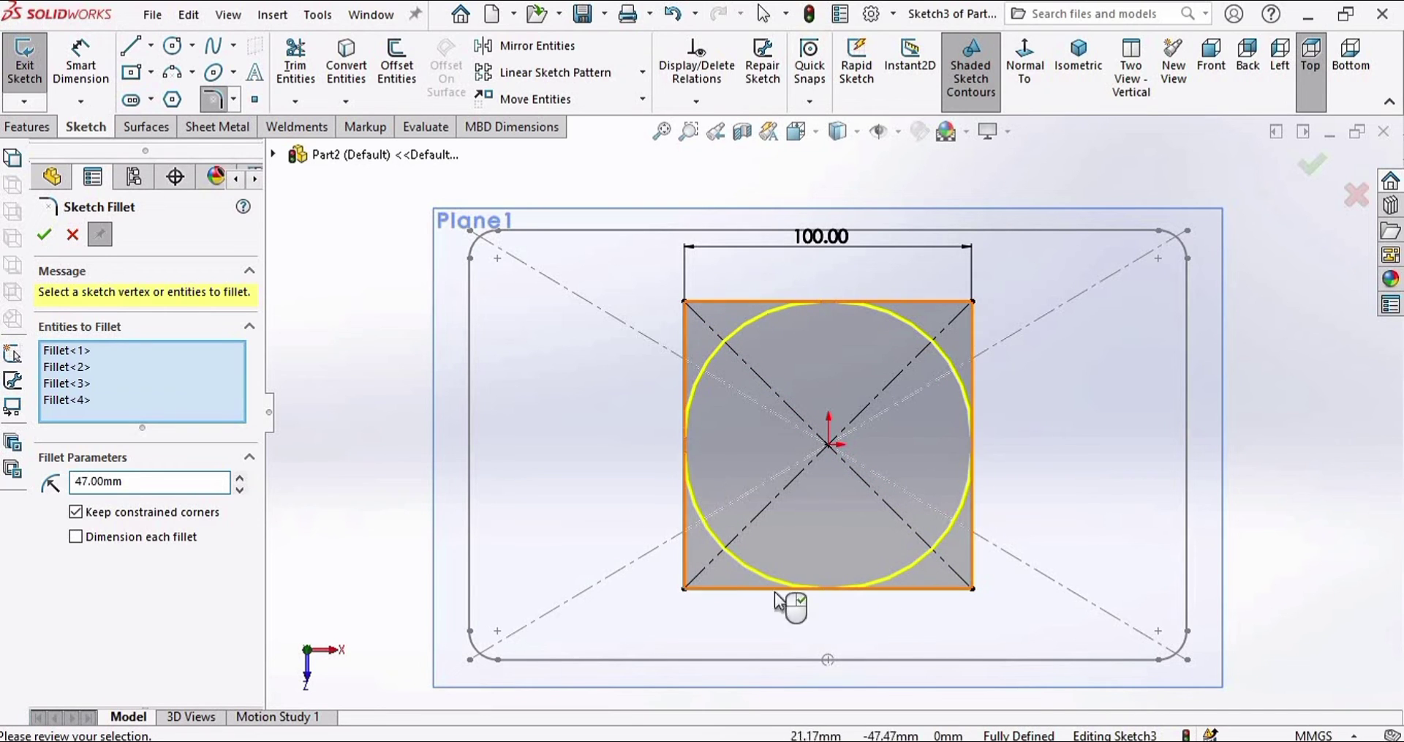
{"action": "left_click", "coordinate": [45, 234]}
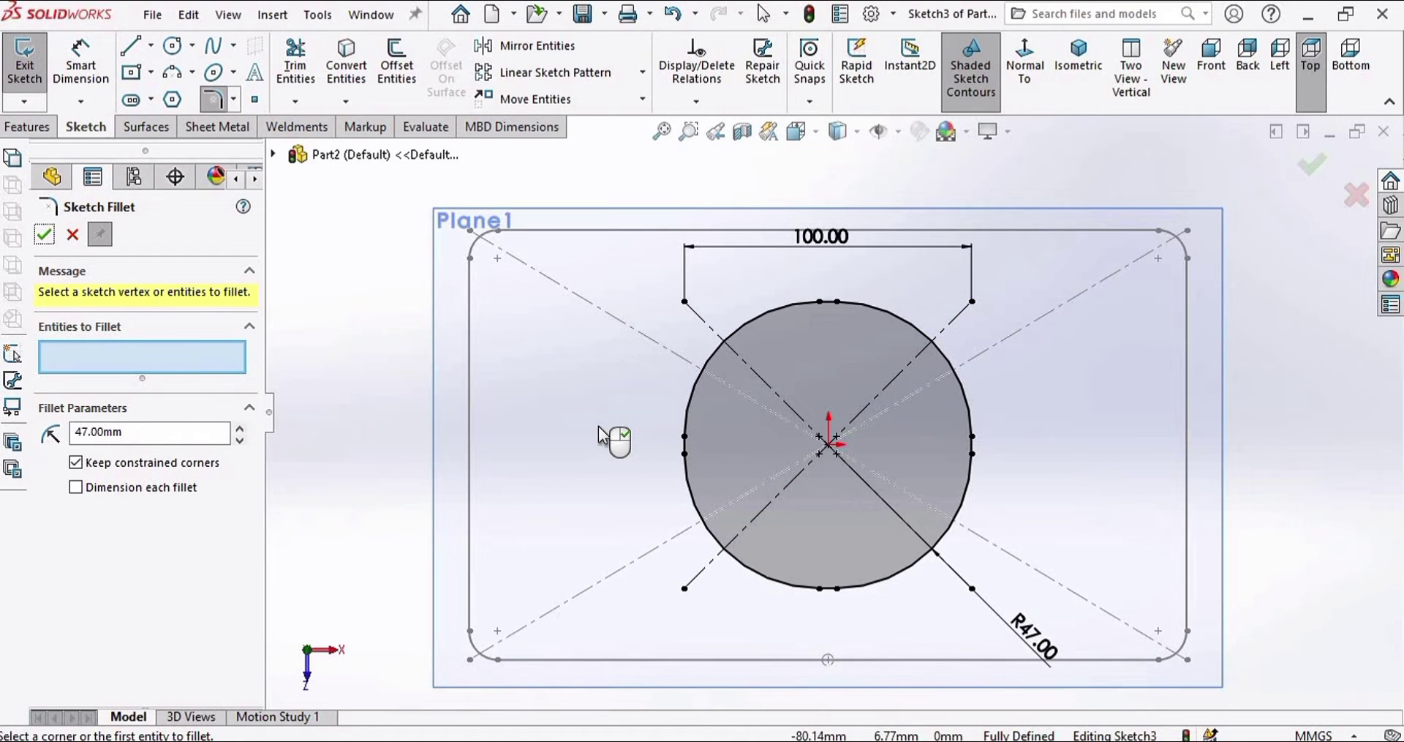
{"action": "left_click", "coordinate": [150, 74]}
Step: Draw a construction center rectangle from the origin to (50, 50) framing the rounded profile
{"action": "left_click", "coordinate": [158, 125]}
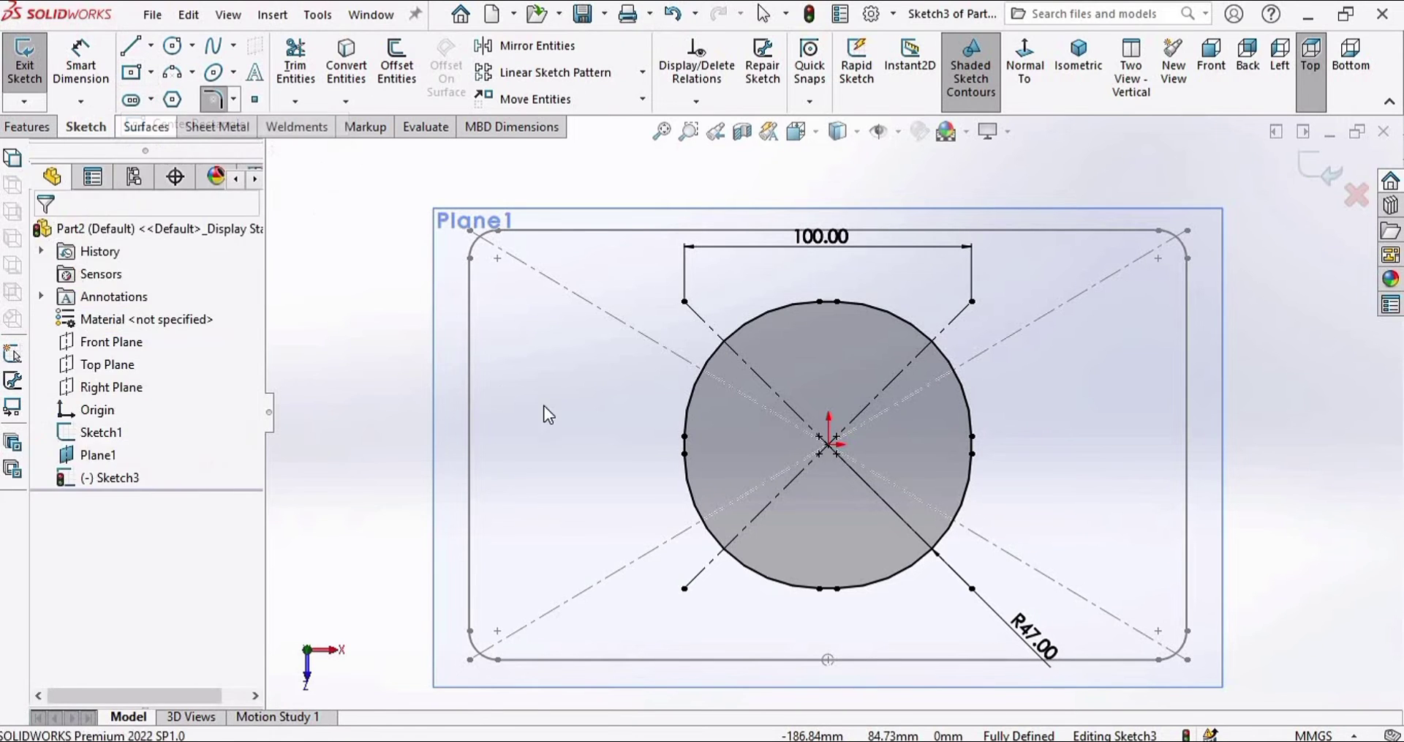
{"action": "scroll", "coordinate": [827, 443], "scroll_direction": "down", "scroll_amount": 3}
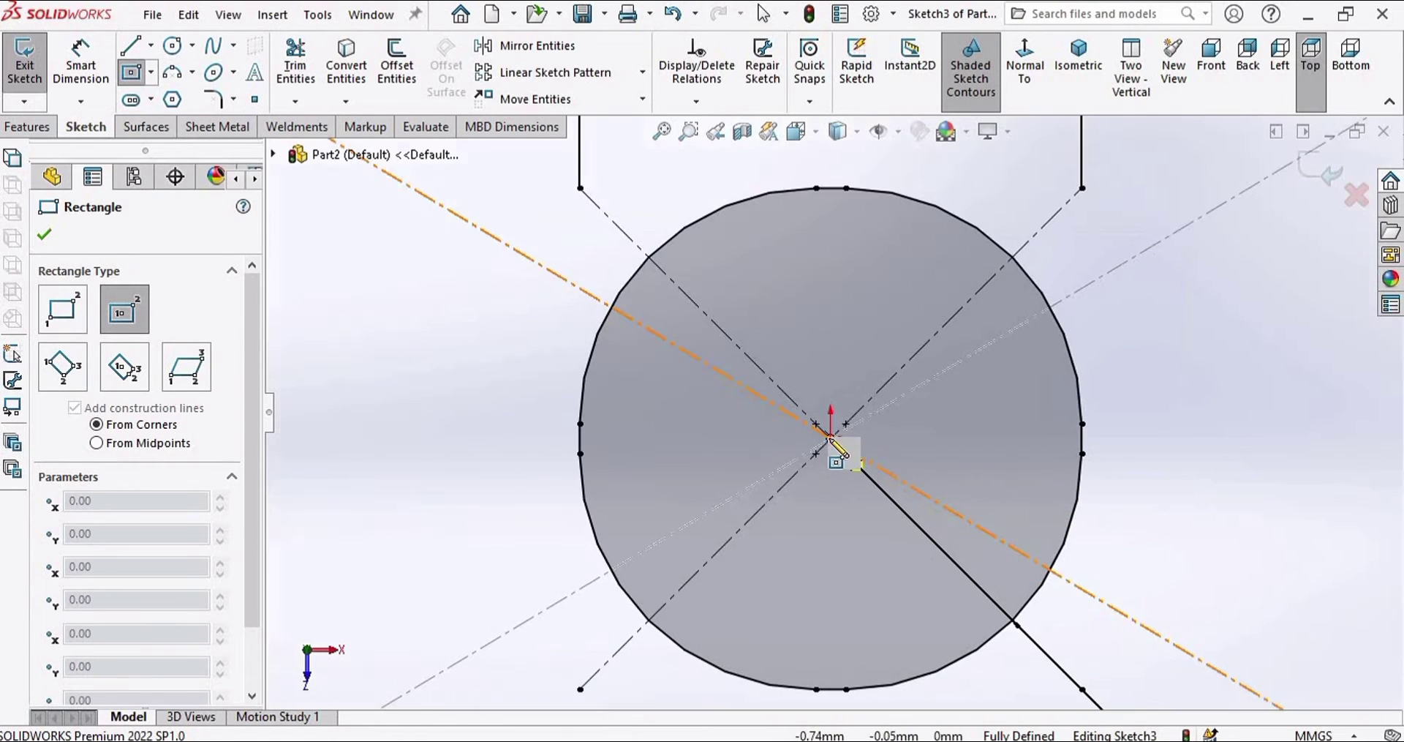
{"action": "left_click", "coordinate": [830, 437]}
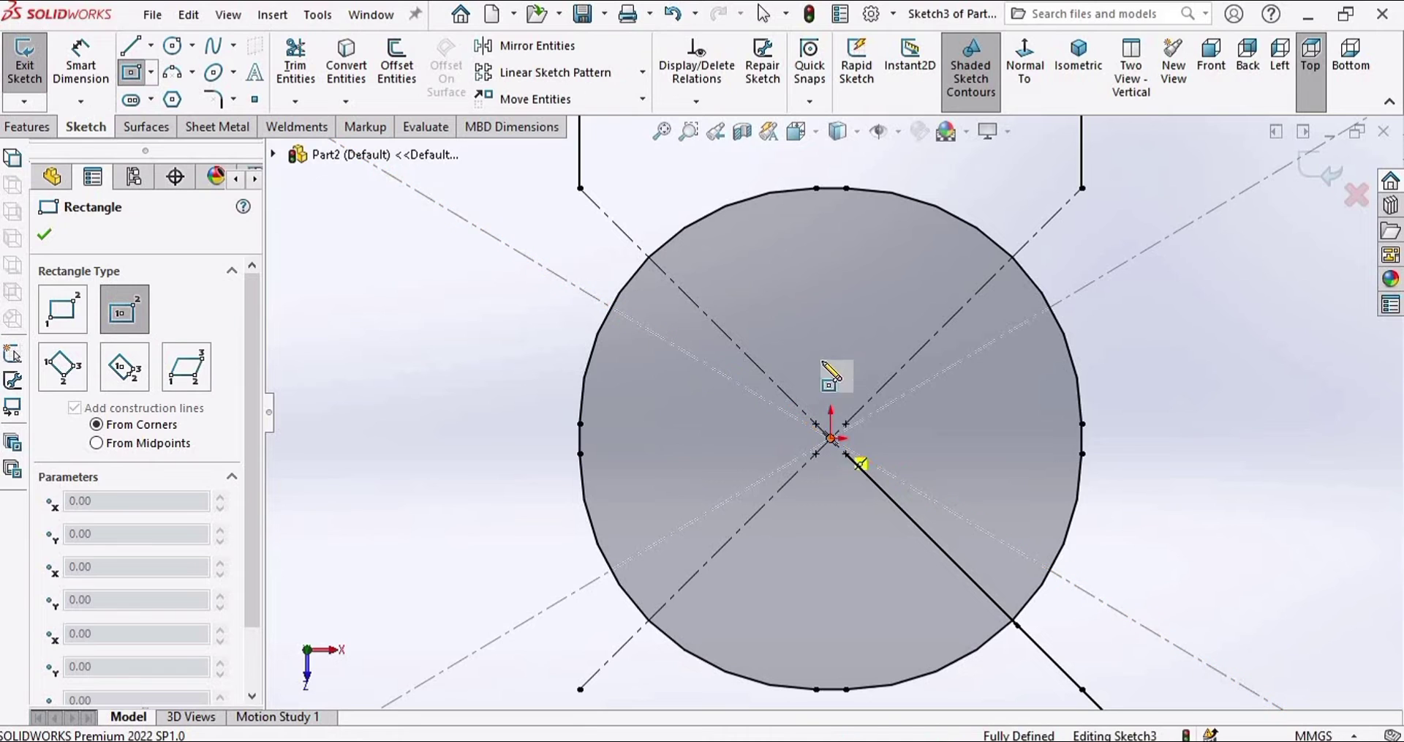
{"action": "scroll", "coordinate": [1039, 274], "scroll_direction": "up", "scroll_amount": 3}
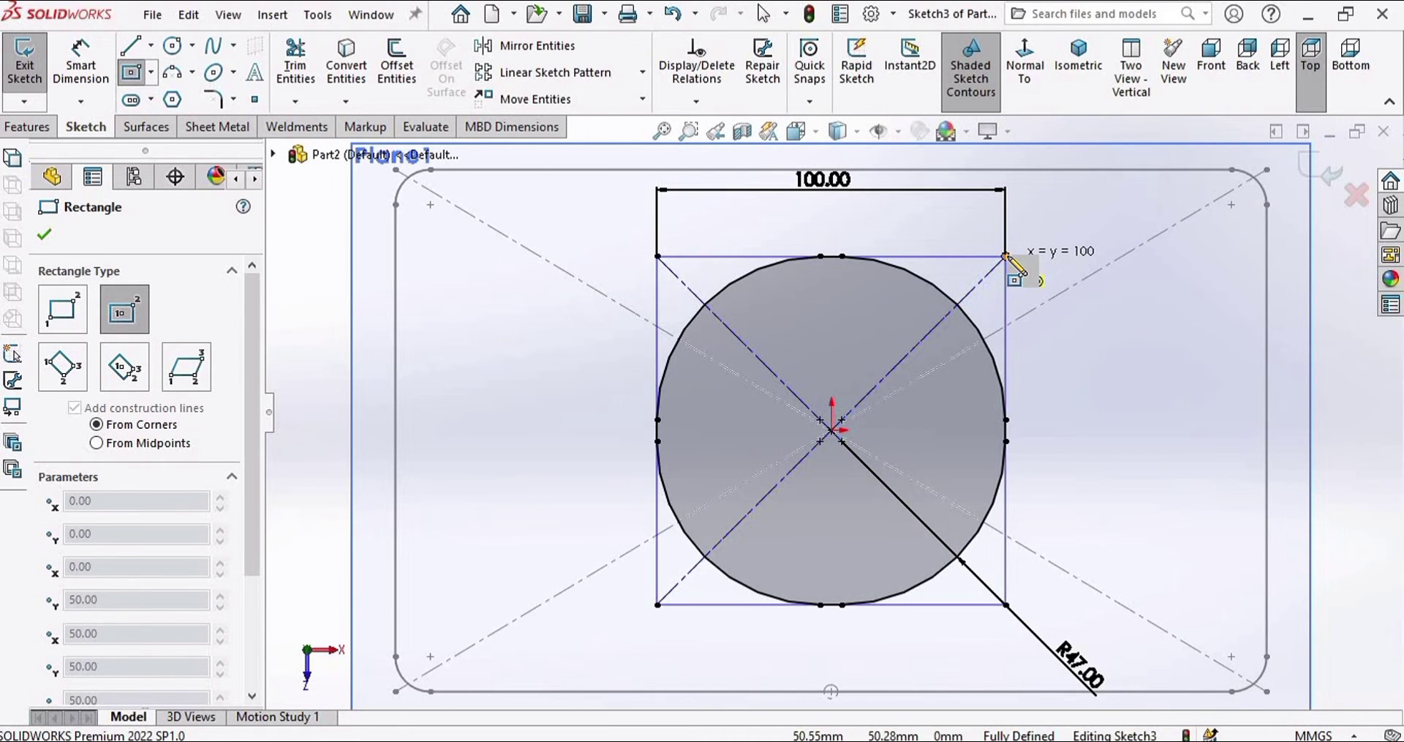
{"action": "left_click", "coordinate": [1006, 256]}
{"action": "scroll", "coordinate": [900, 279], "scroll_direction": "down", "scroll_amount": 2}
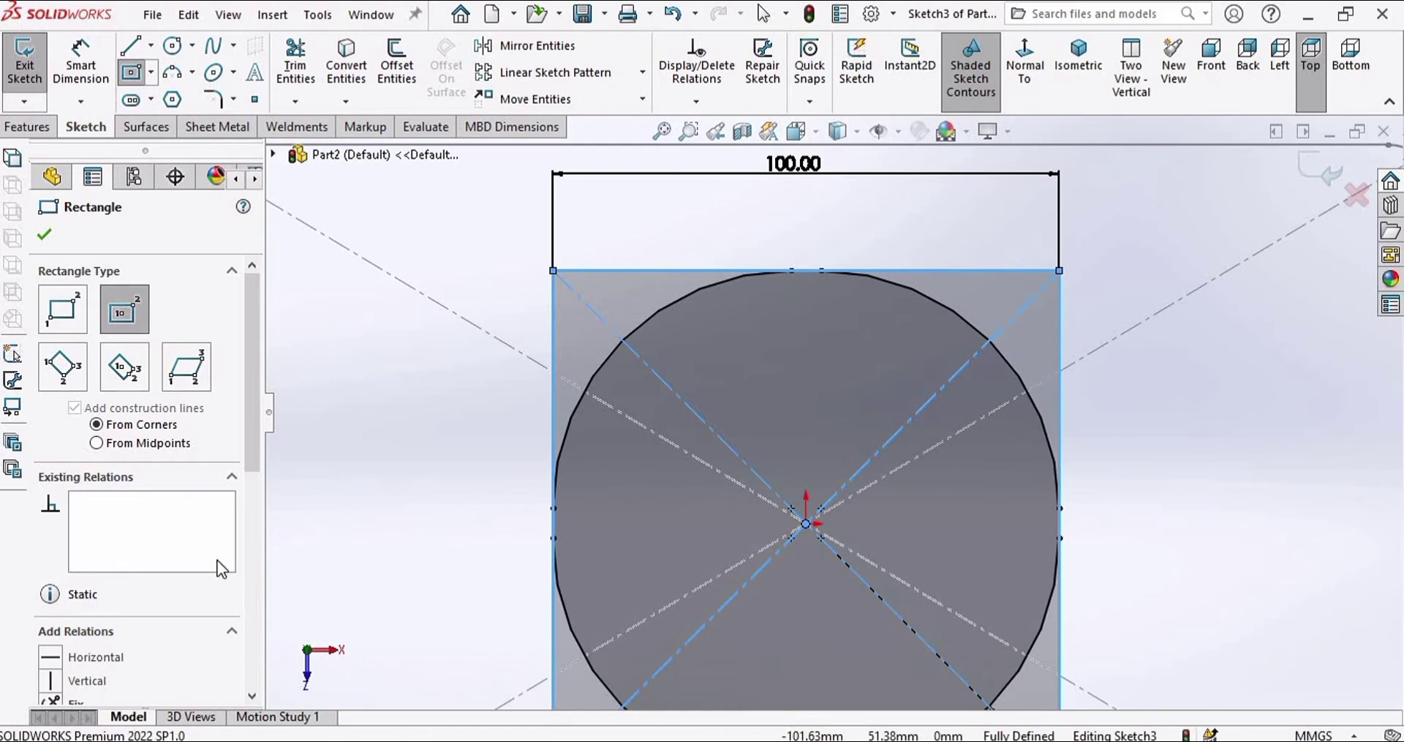
{"action": "left_click_drag", "start_coordinate": [253, 409], "coordinate": [232, 534]}
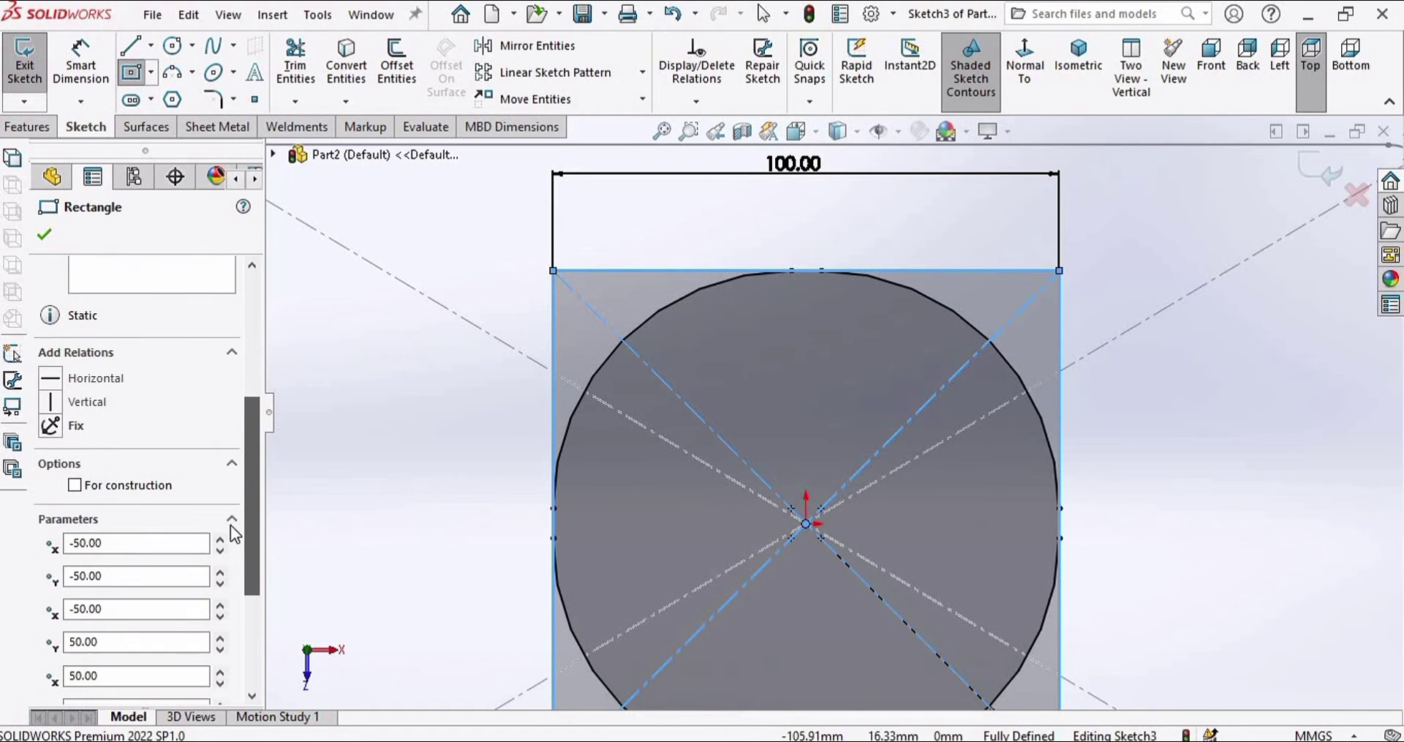
{"action": "left_click", "coordinate": [74, 485]}
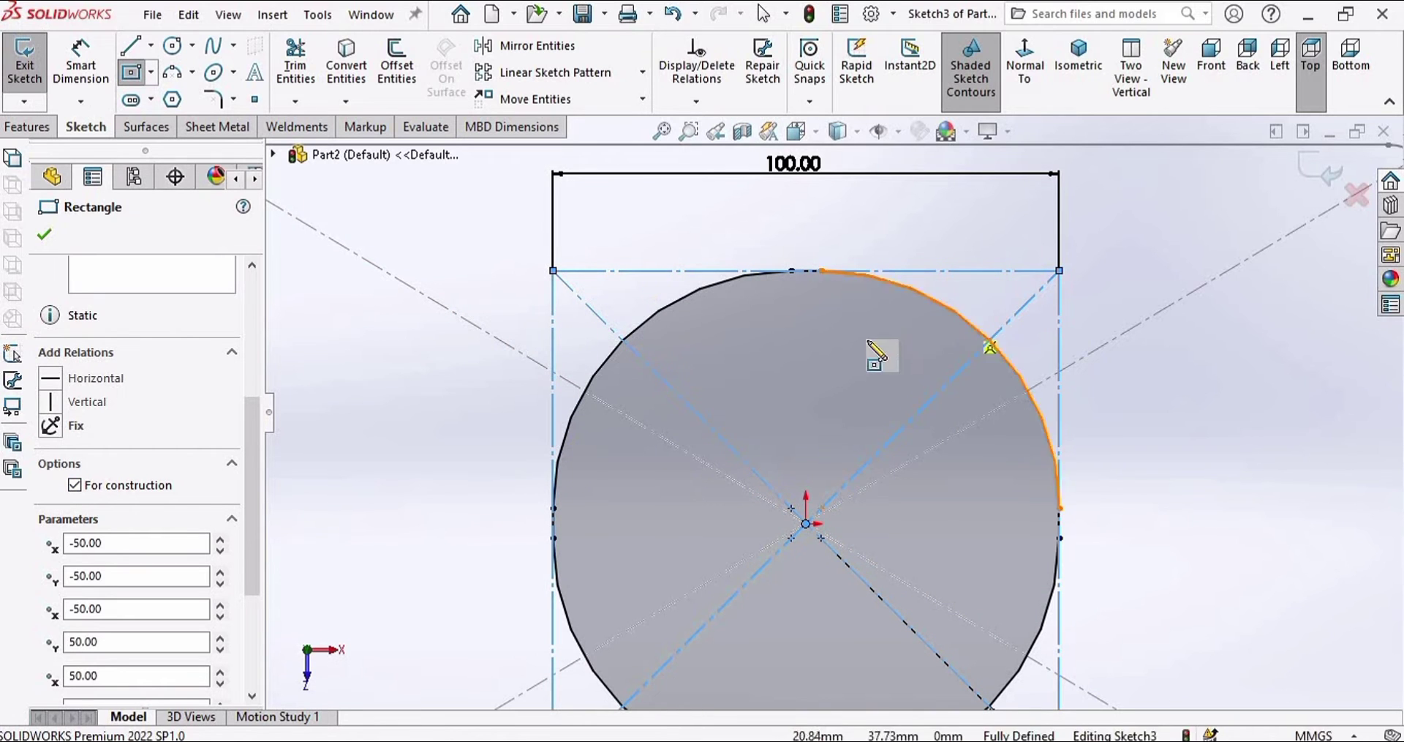
{"action": "key", "text": "f"}
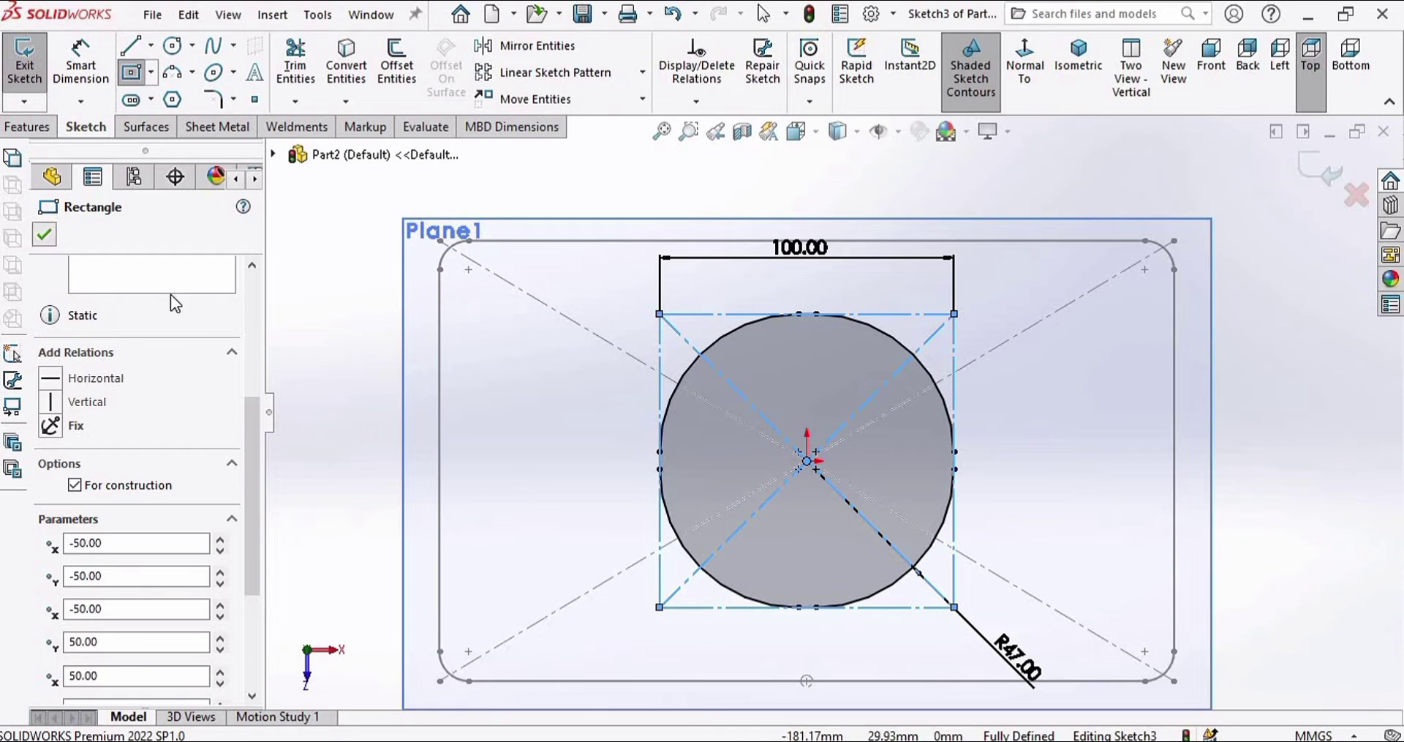
{"action": "key", "text": "Escape"}
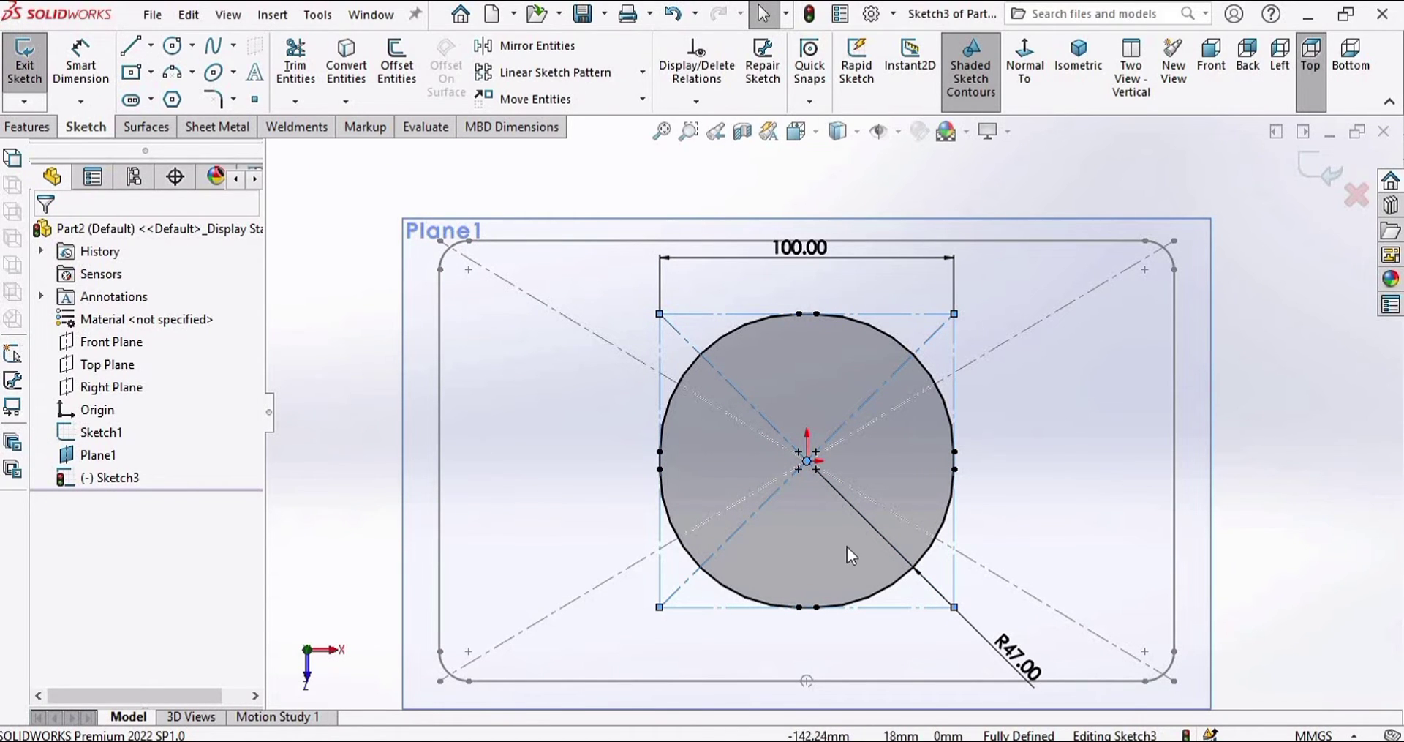
Step: Delete the 6 mm flat line at the bottom of the rounded profile
{"action": "scroll", "coordinate": [845, 552], "scroll_direction": "down", "scroll_amount": 3}
{"action": "scroll", "coordinate": [772, 617], "scroll_direction": "down", "scroll_amount": 5}
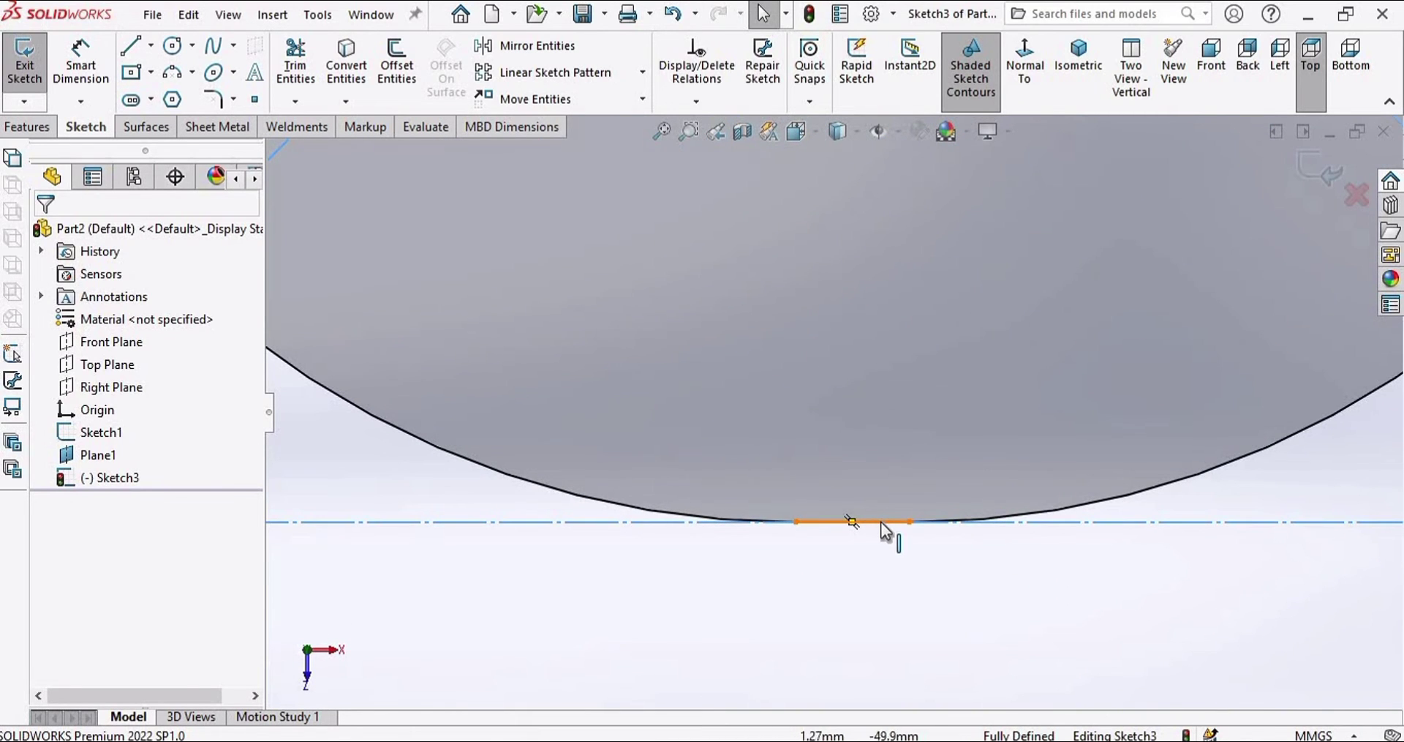
{"action": "left_click", "coordinate": [852, 521]}
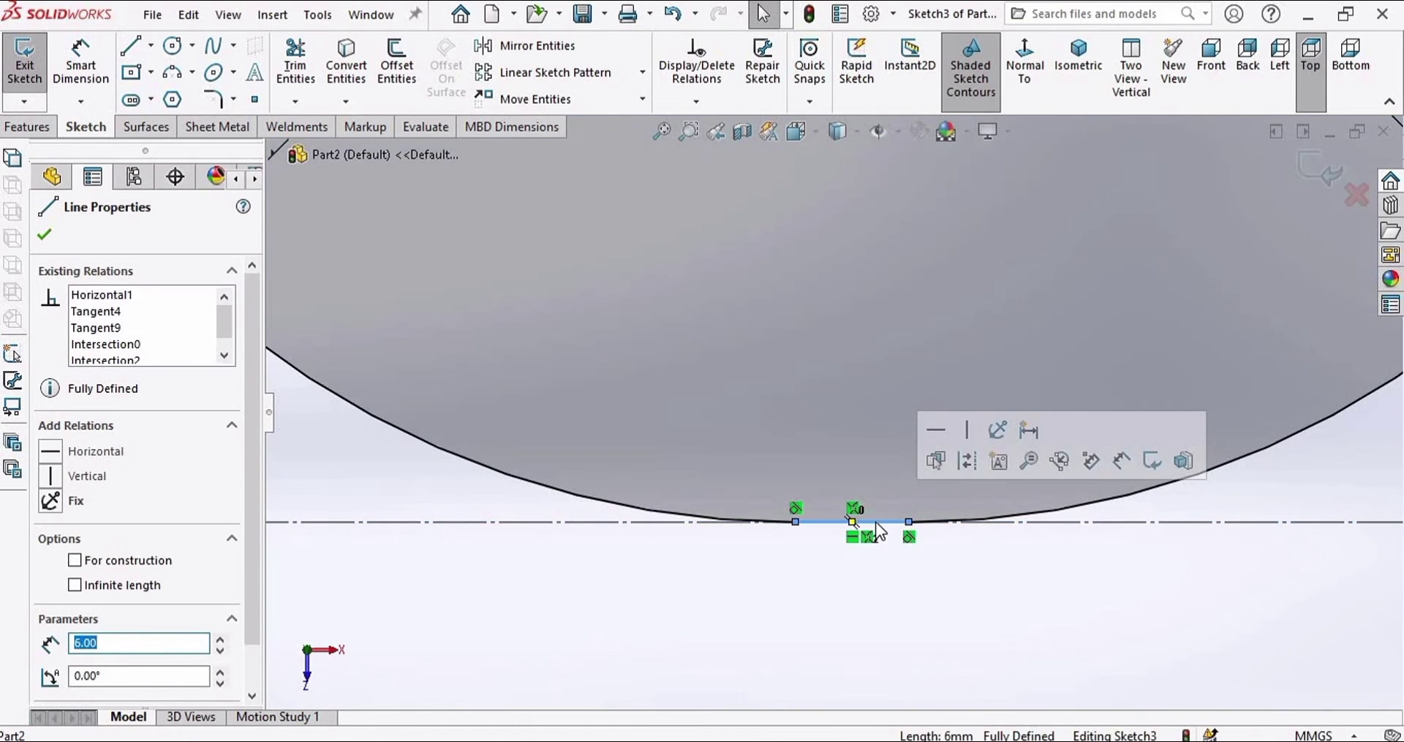
{"action": "key", "text": "Delete"}
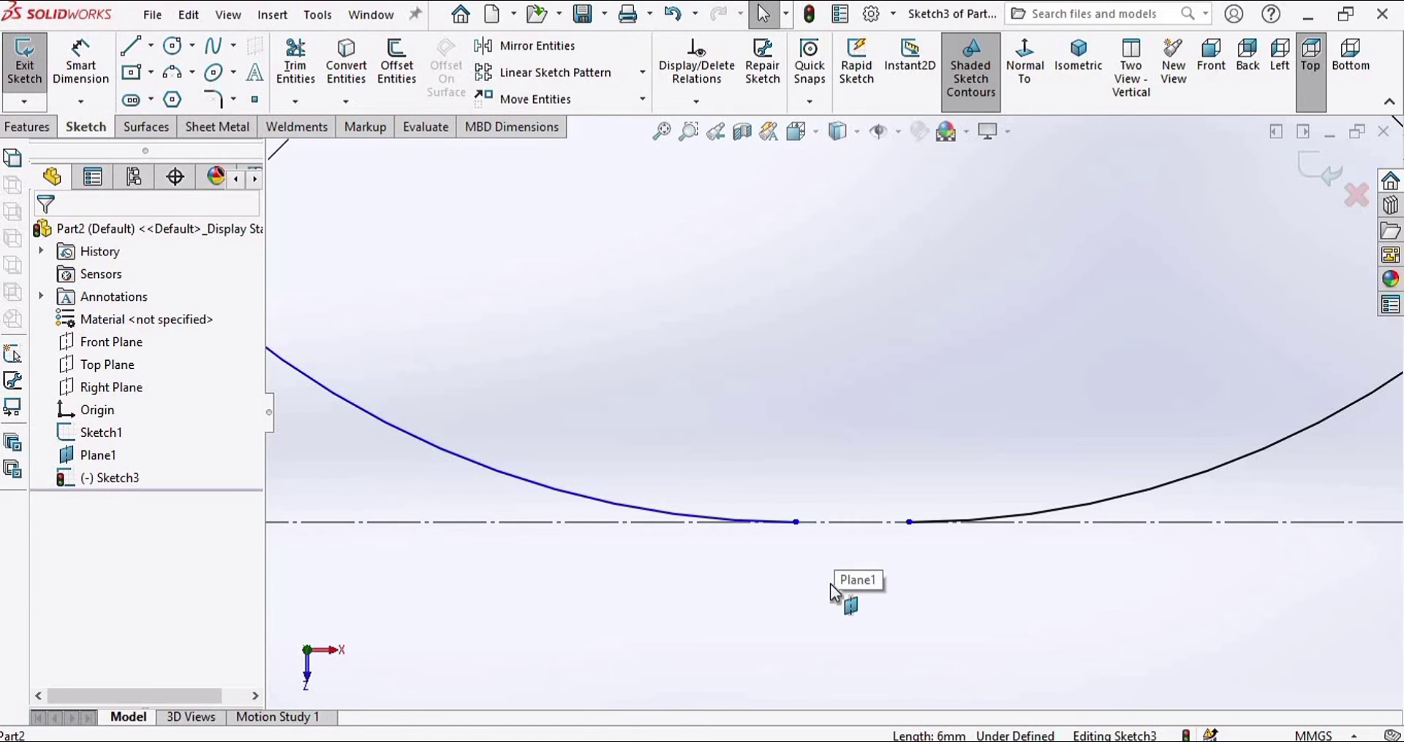
Step: Sketch two short lines along the bottom, one from each curve end
{"action": "left_click", "coordinate": [130, 51]}
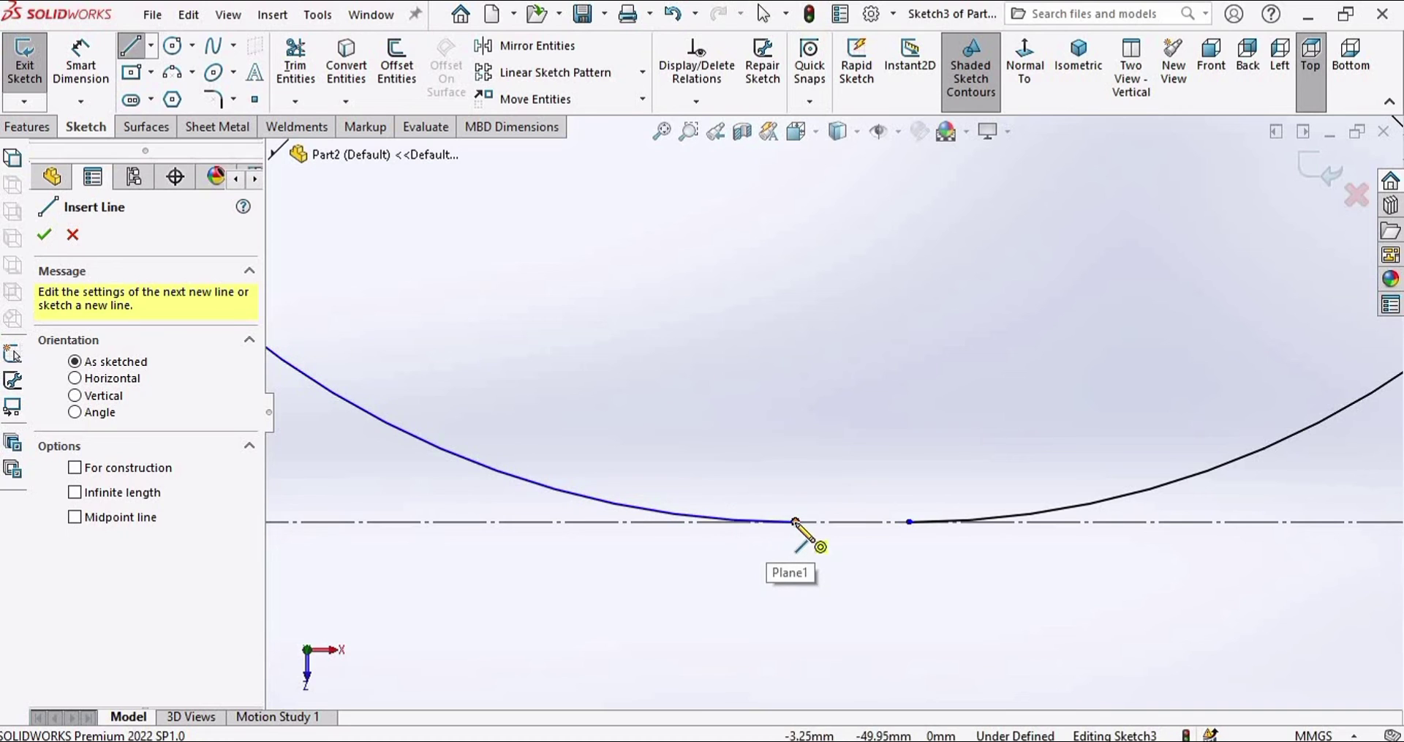
{"action": "left_click", "coordinate": [796, 521]}
{"action": "left_click", "coordinate": [822, 521]}
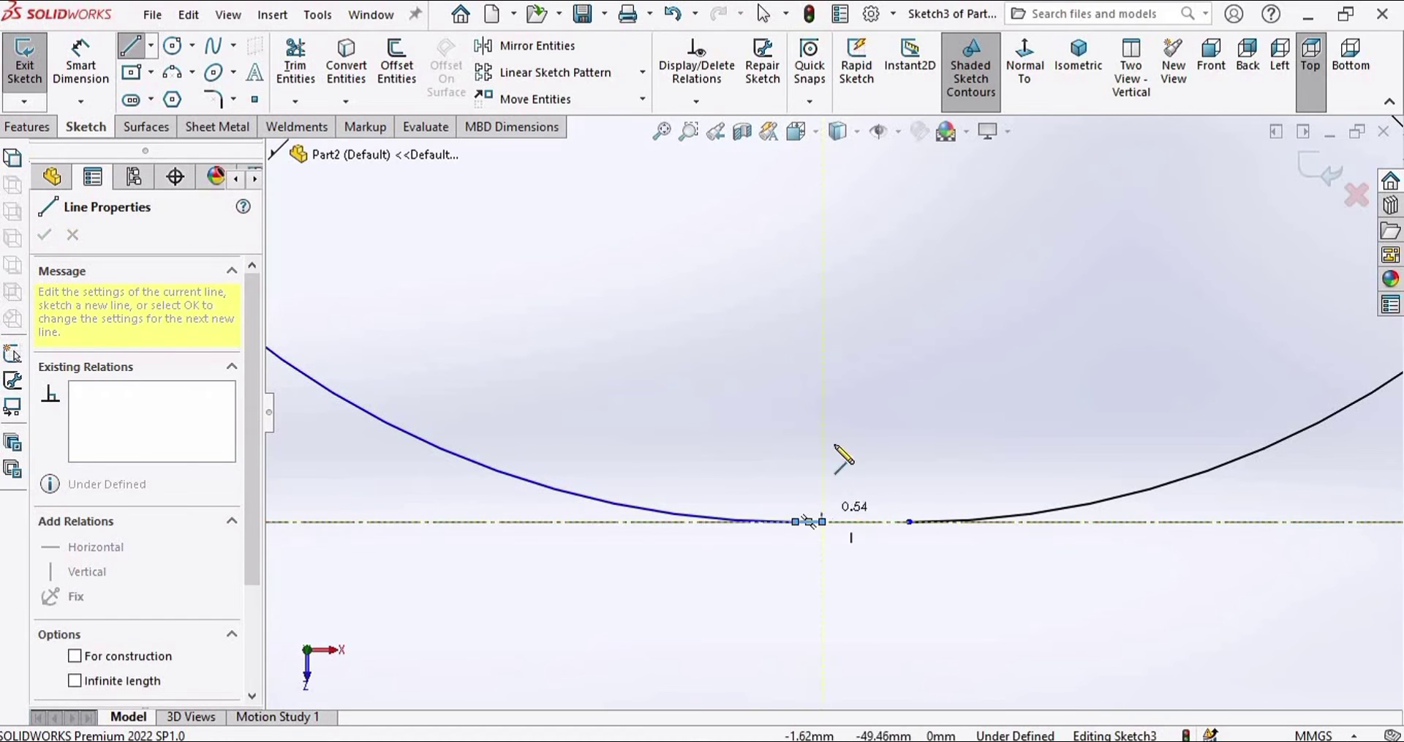
{"action": "key", "text": "Escape"}
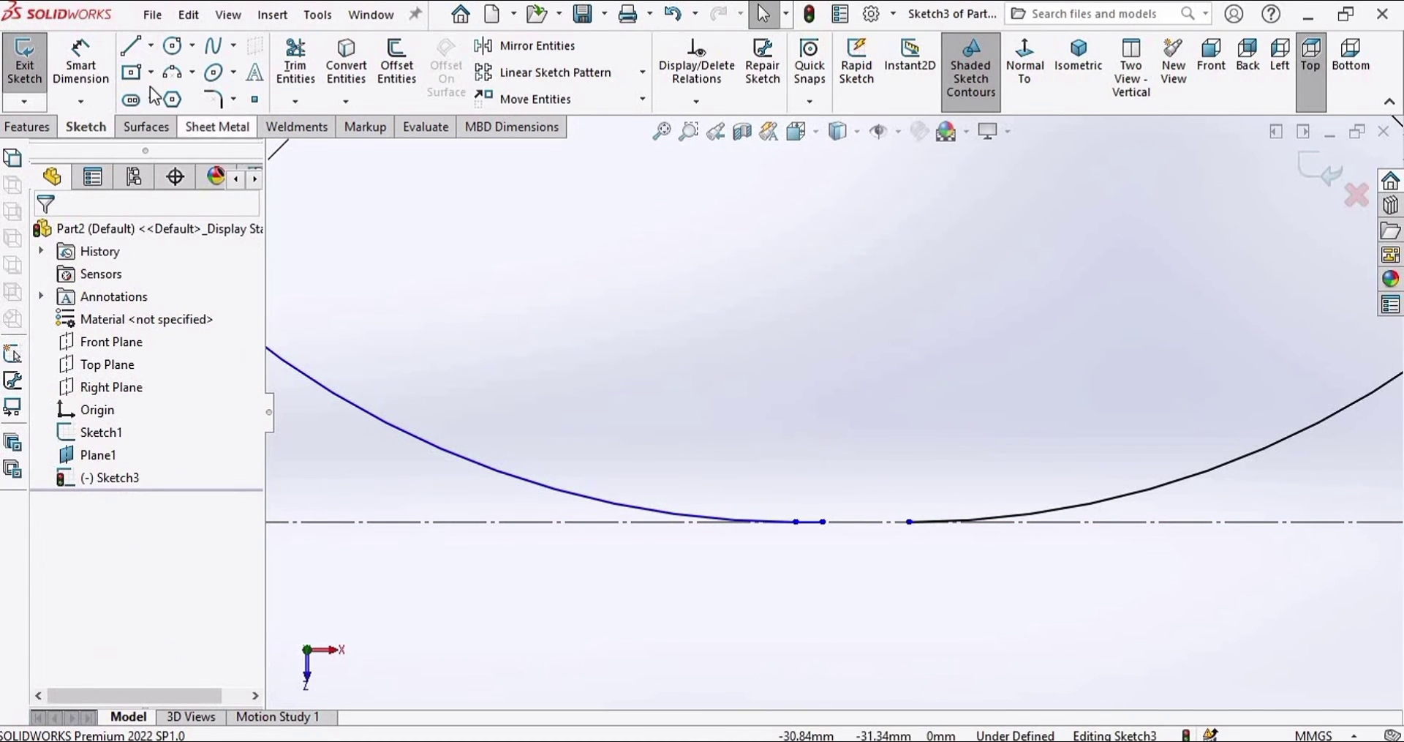
{"action": "left_click", "coordinate": [130, 45]}
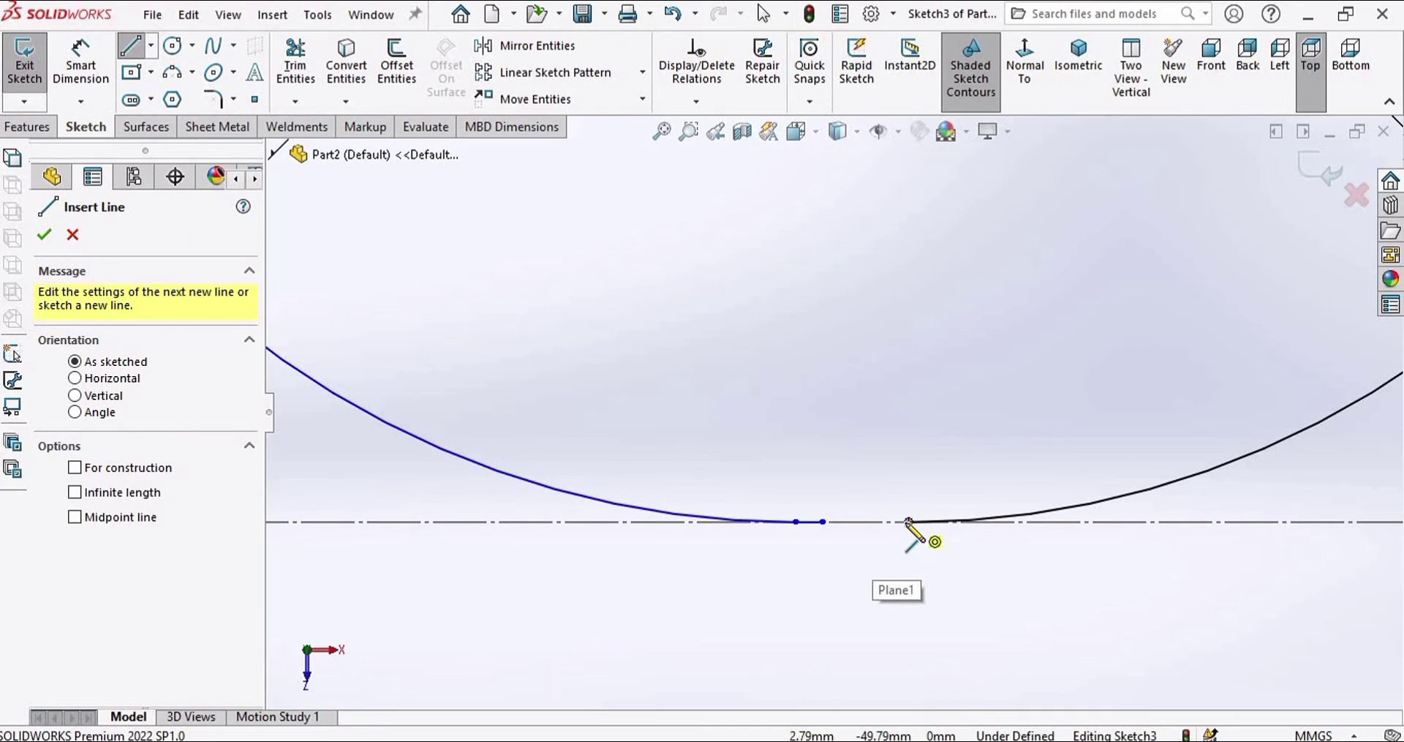
{"action": "left_click", "coordinate": [880, 521]}
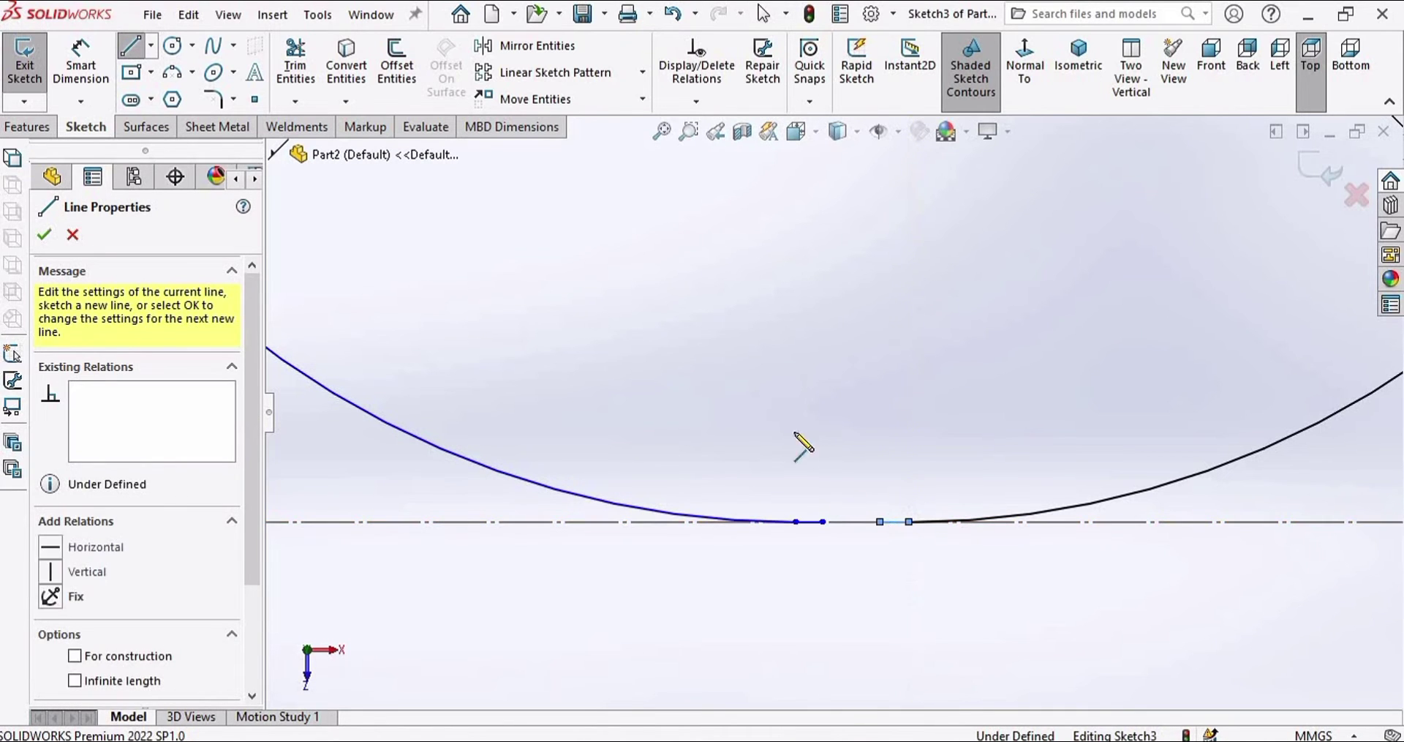
{"action": "left_click", "coordinate": [701, 370]}
{"action": "key", "text": "Escape"}
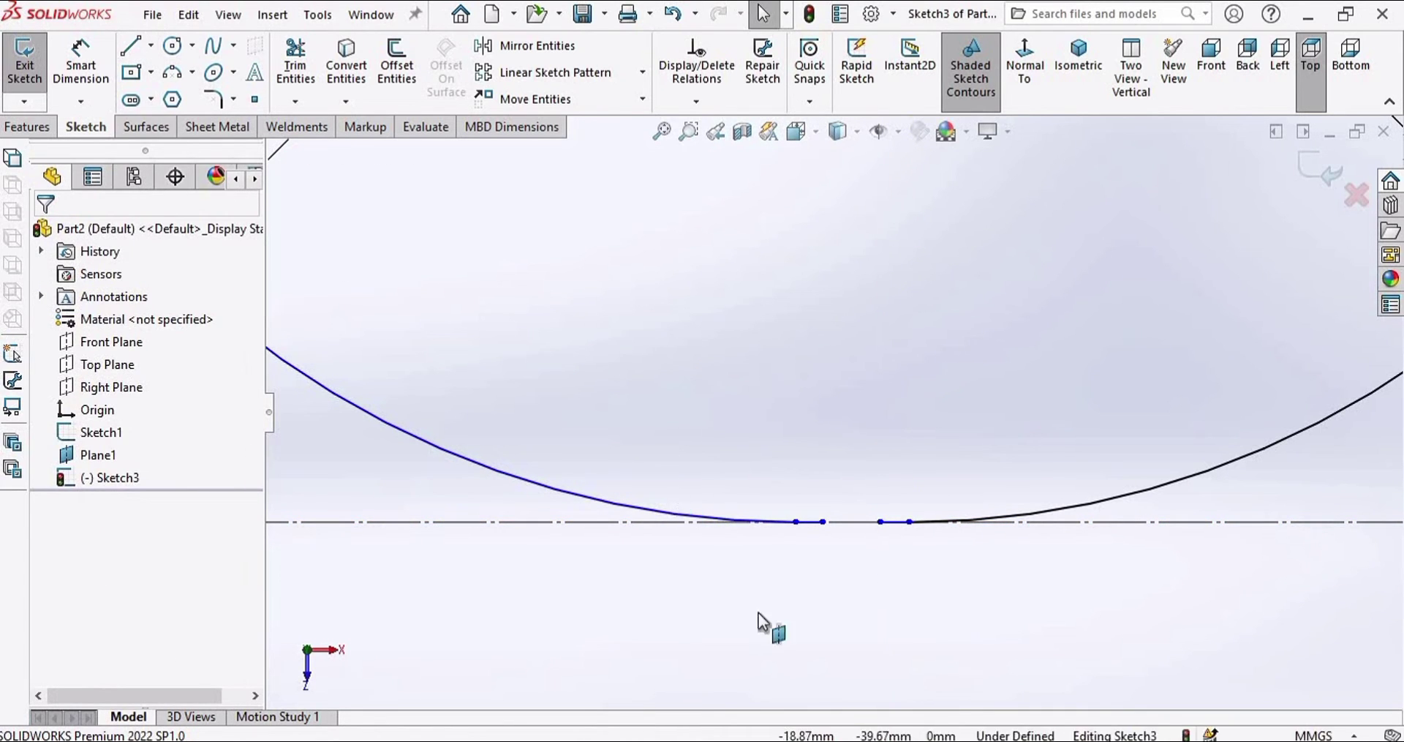
Step: Select both short lines, Line14 and Line15, and make them equal in length
{"action": "middle_click_drag", "start_coordinate": [757, 612], "coordinate": [795, 467]}
{"action": "scroll", "coordinate": [812, 477], "scroll_direction": "down", "scroll_amount": 1}
{"action": "left_click", "coordinate": [841, 487]}
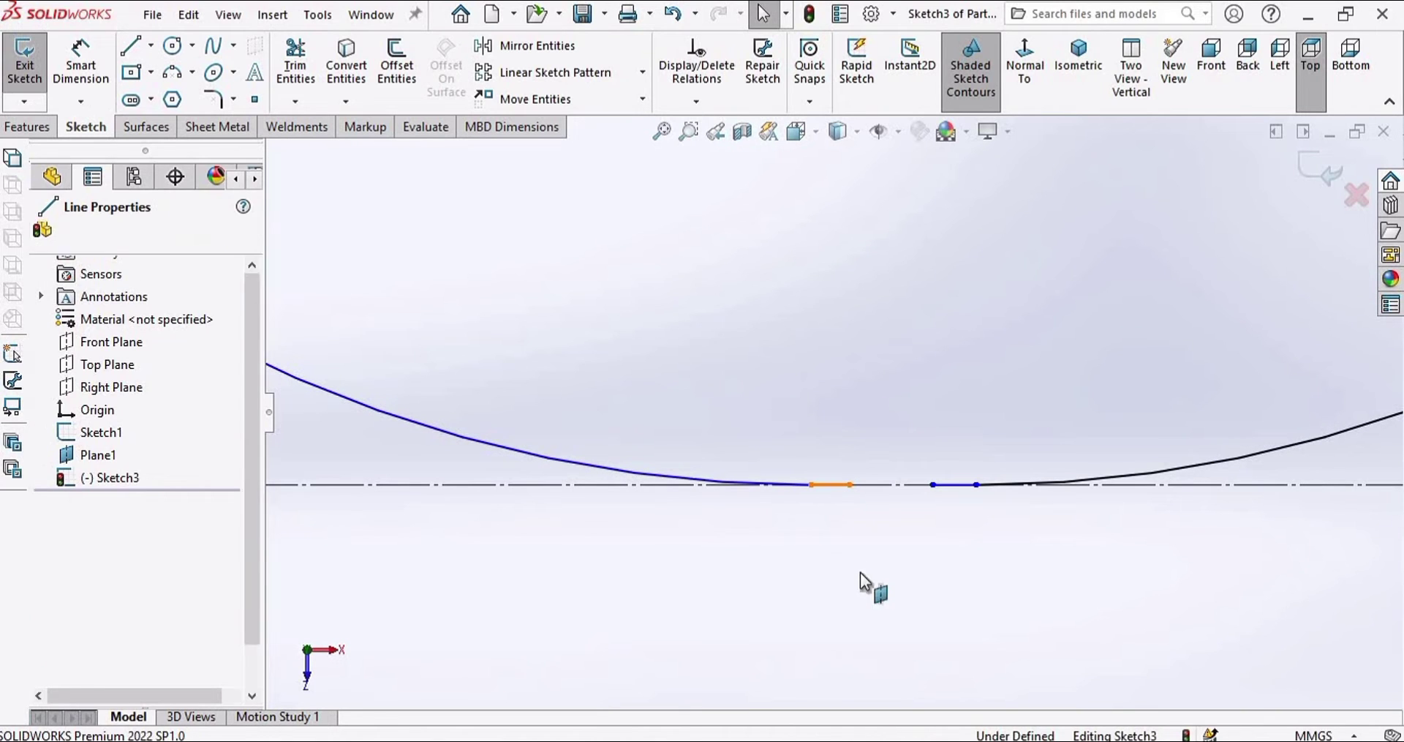
{"action": "left_click", "coordinate": [962, 486], "text": "ctrl"}
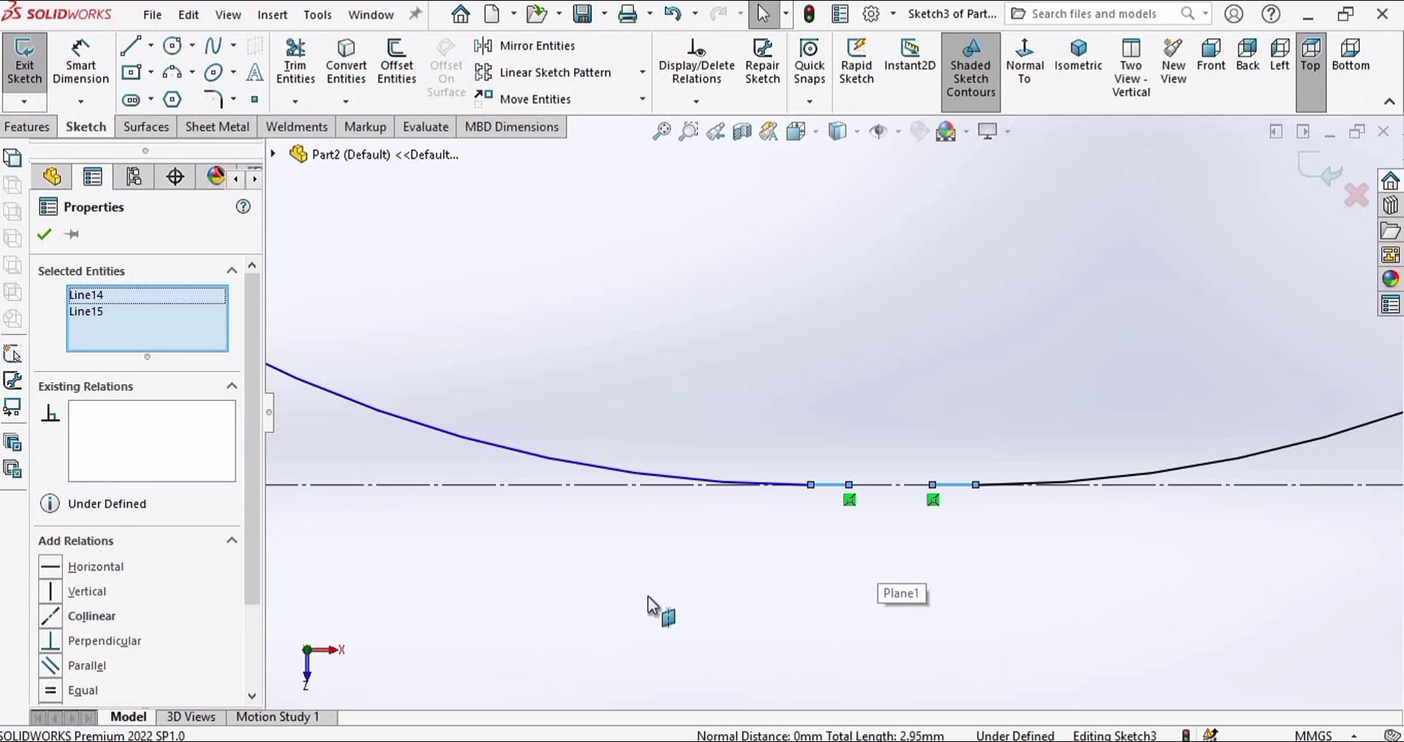
{"action": "scroll", "coordinate": [95, 599], "scroll_direction": "down", "scroll_amount": 3}
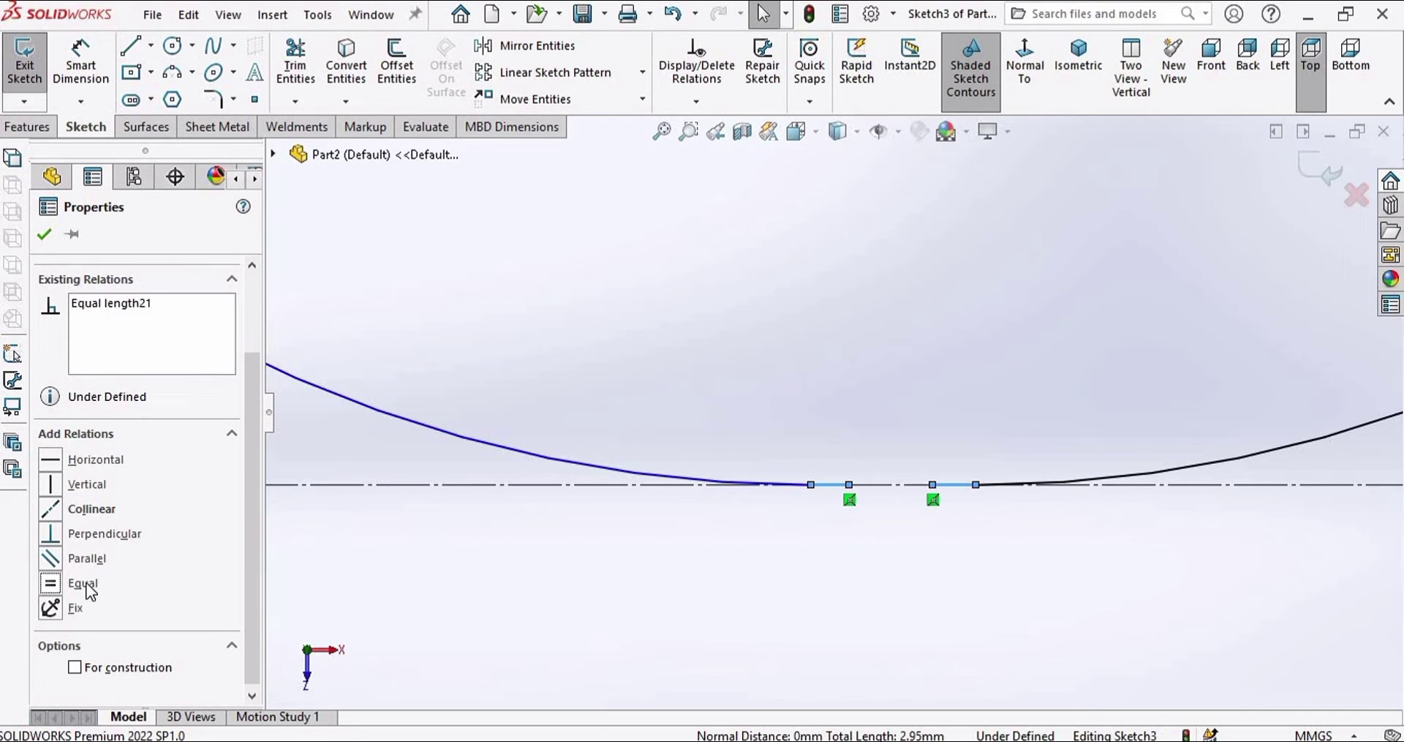
Step: Dimension the gap between the two short bottom lines to 4 mm
{"action": "left_click", "coordinate": [750, 582]}
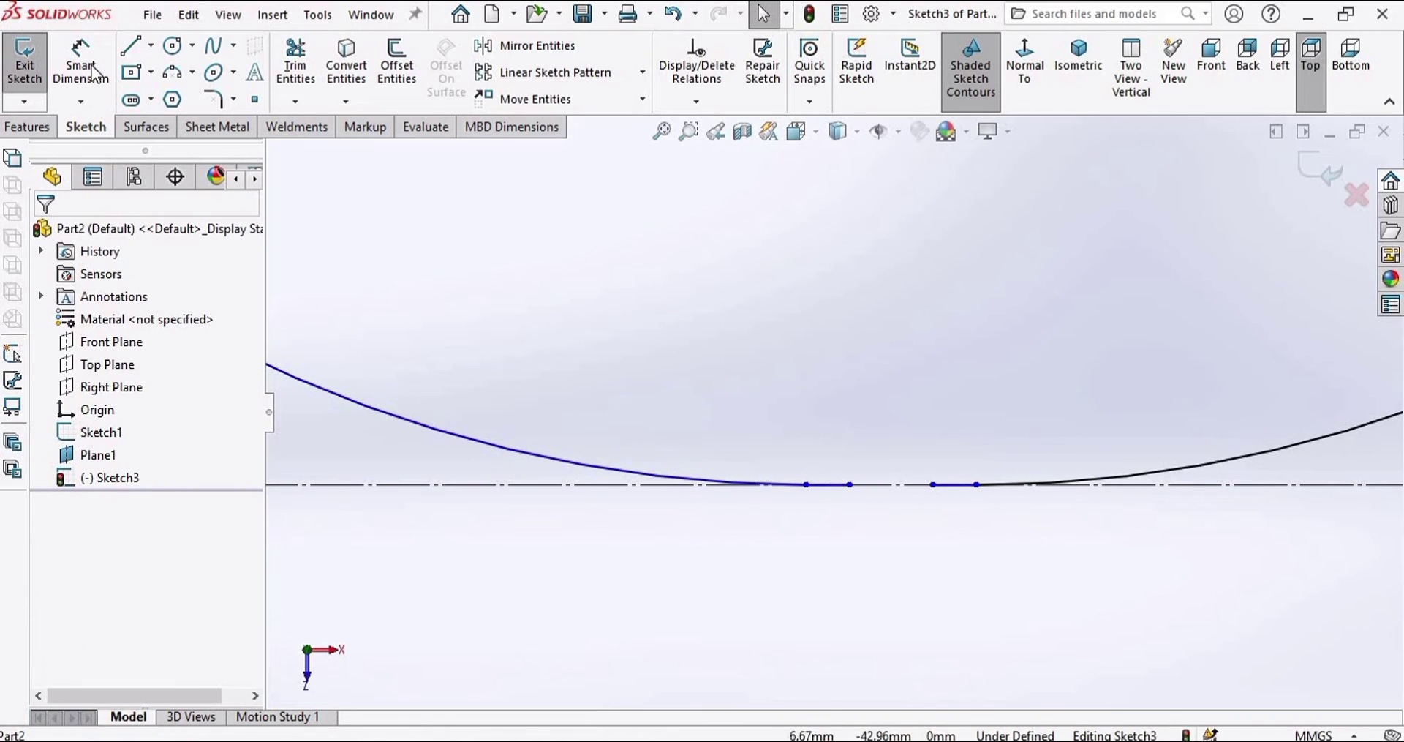
{"action": "left_click", "coordinate": [79, 61]}
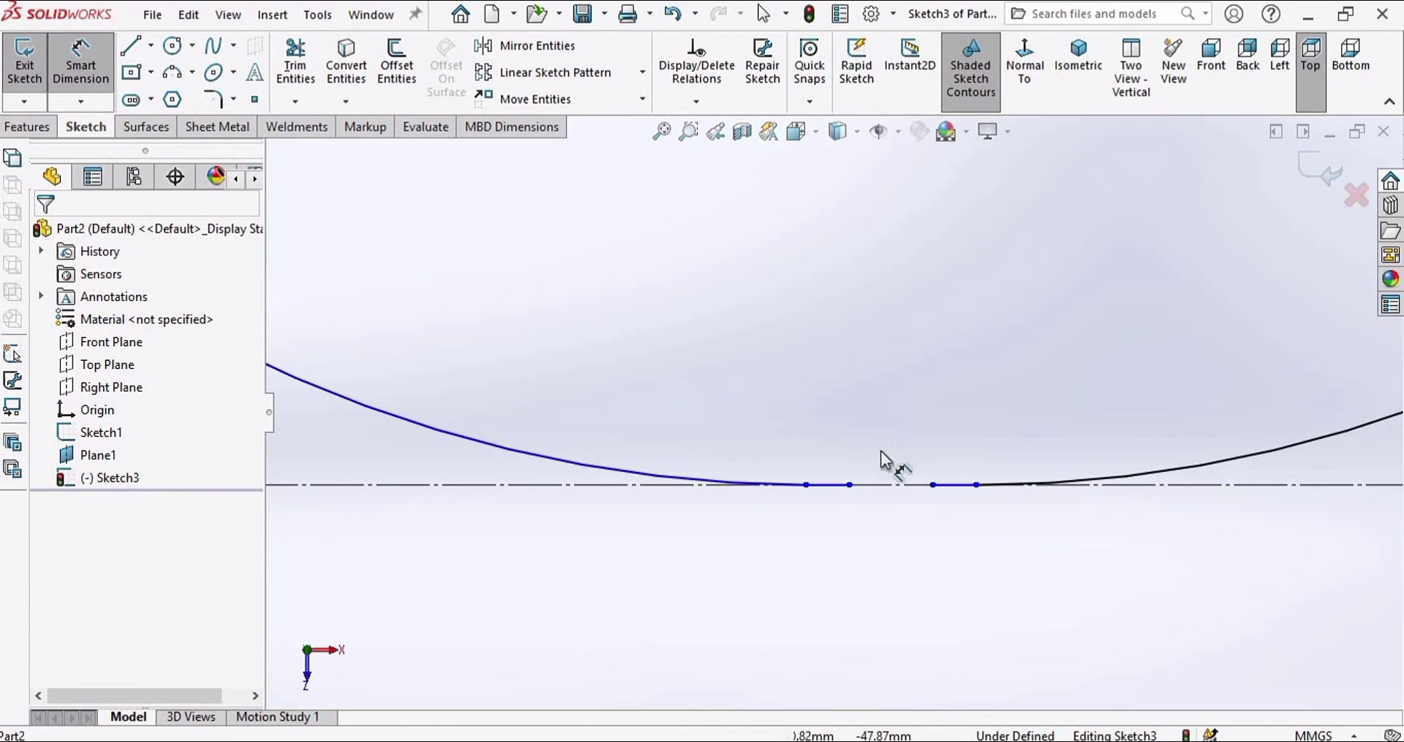
{"action": "scroll", "coordinate": [891, 464], "scroll_direction": "down", "scroll_amount": 2}
{"action": "left_click", "coordinate": [831, 498]}
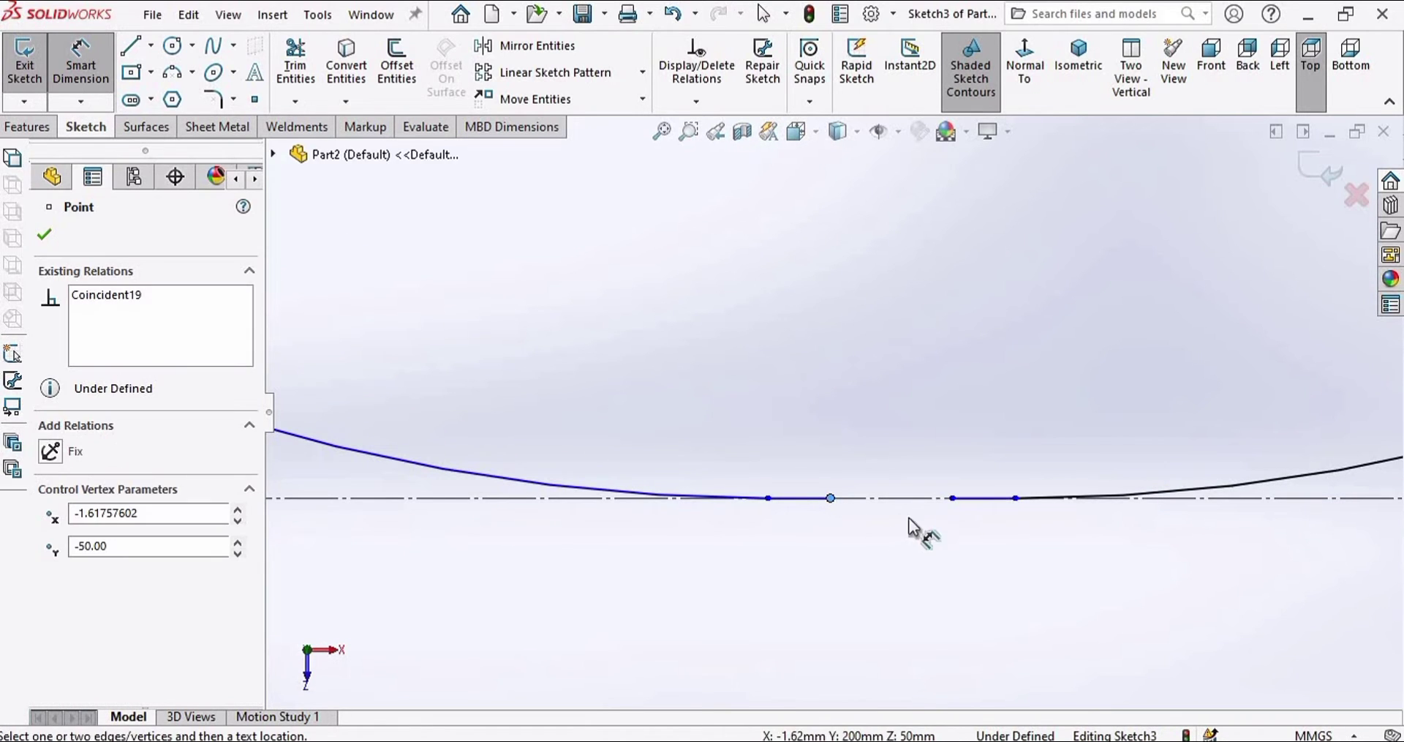
{"action": "left_click", "coordinate": [952, 498]}
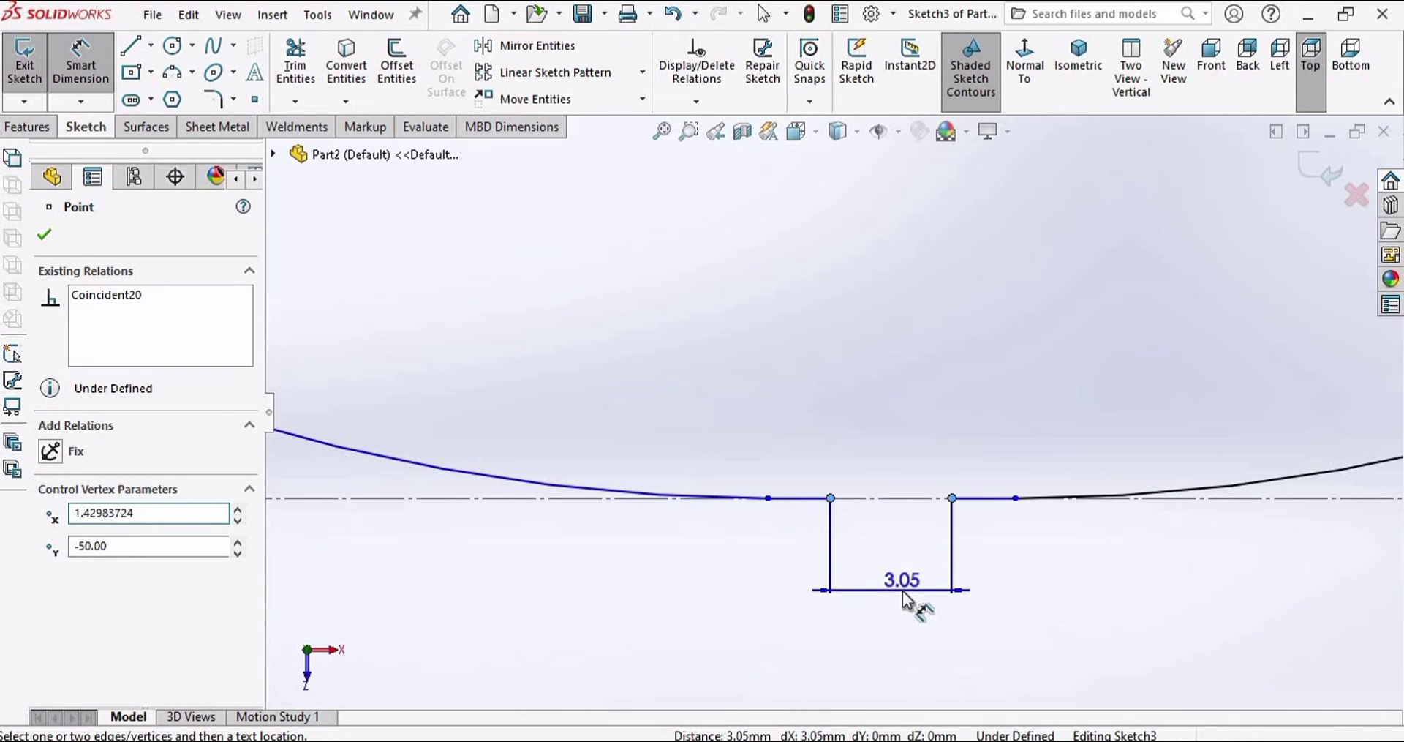
{"action": "left_click", "coordinate": [904, 596]}
{"action": "type", "text": "4"}
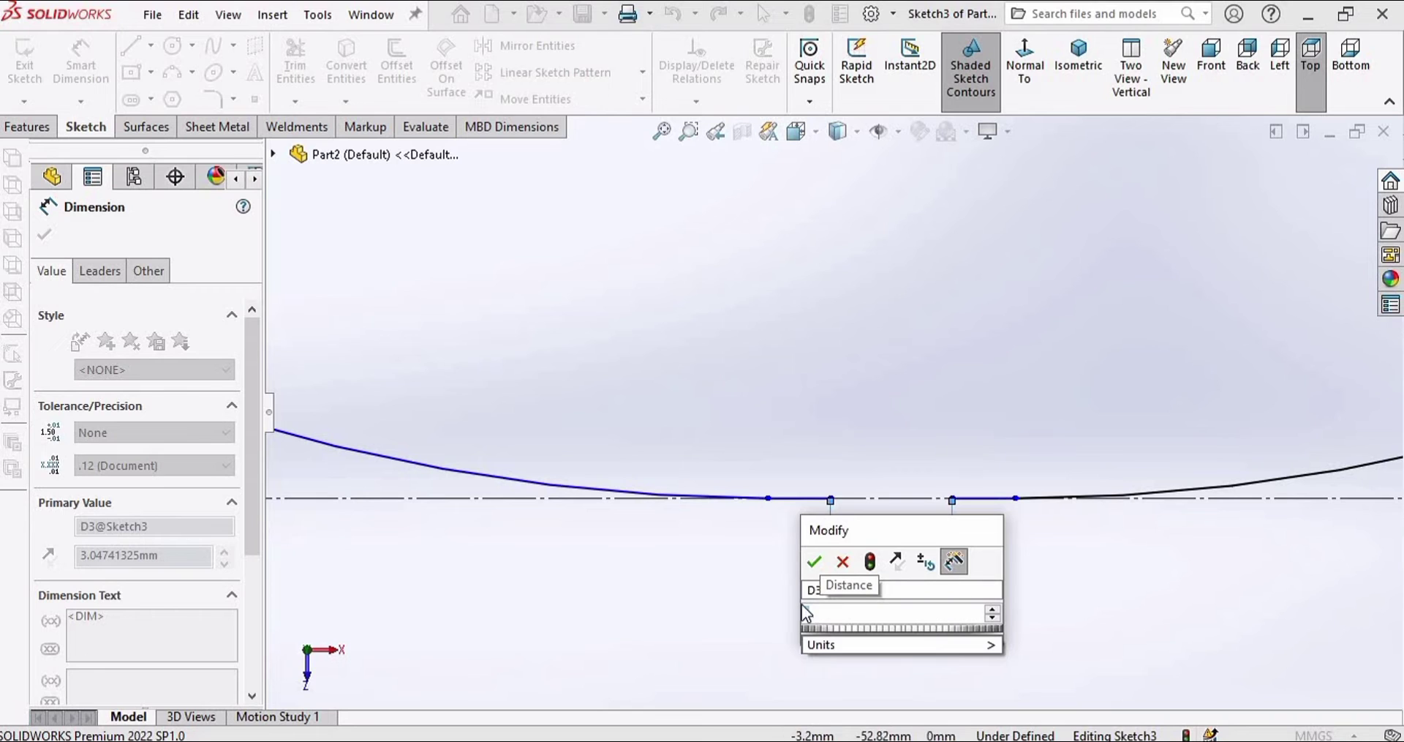
{"action": "key", "text": "Escape"}
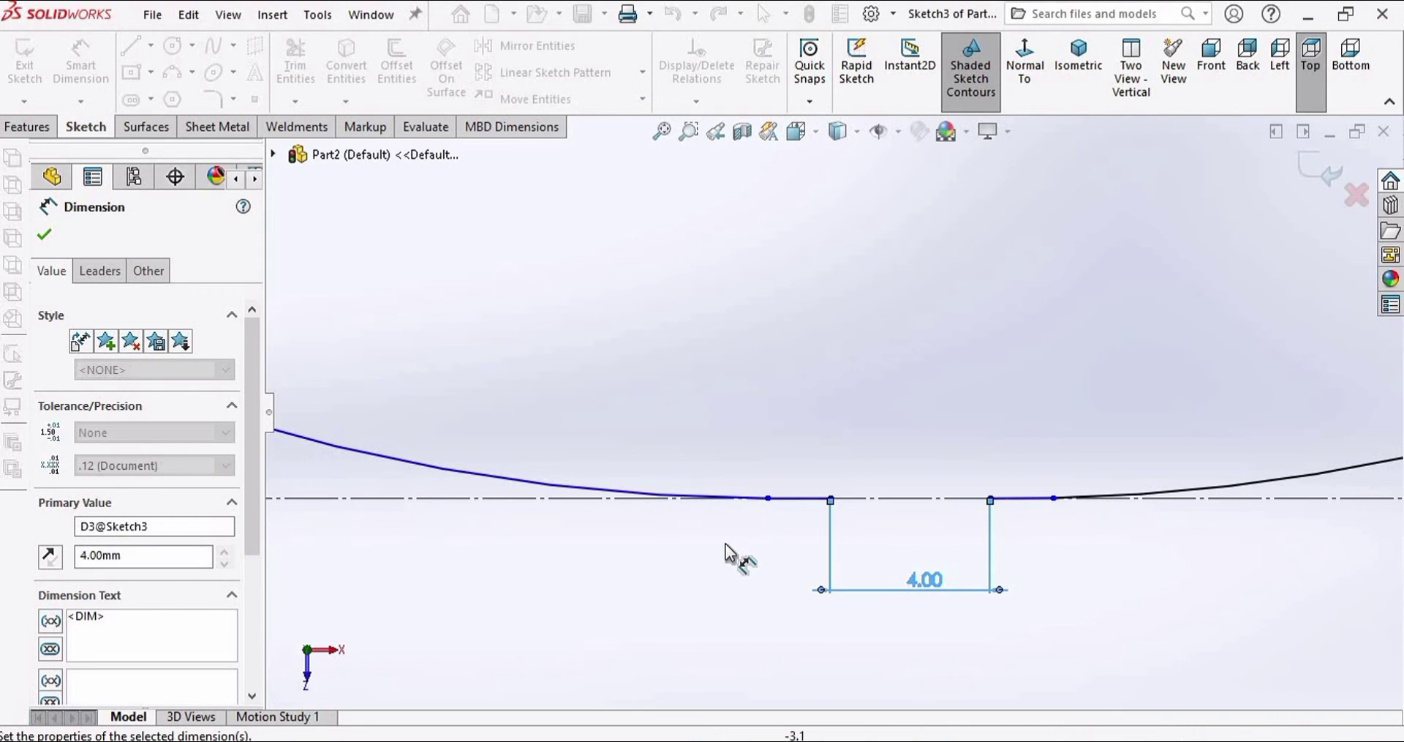
{"action": "key", "text": "Escape"}
{"action": "key", "text": "Escape"}
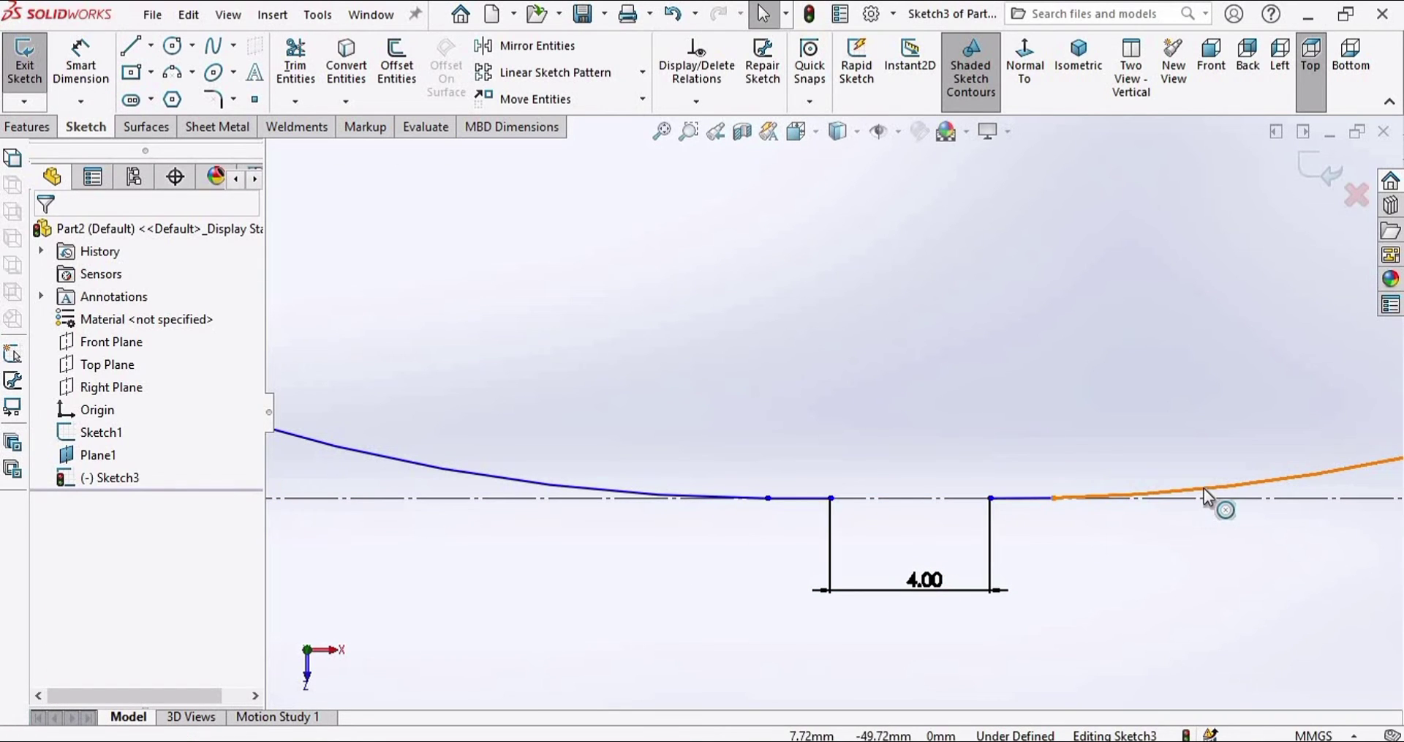
Step: Make the right and left arcs each tangent to their adjoining short line
{"action": "scroll", "coordinate": [1204, 488], "scroll_direction": "down", "scroll_amount": 2}
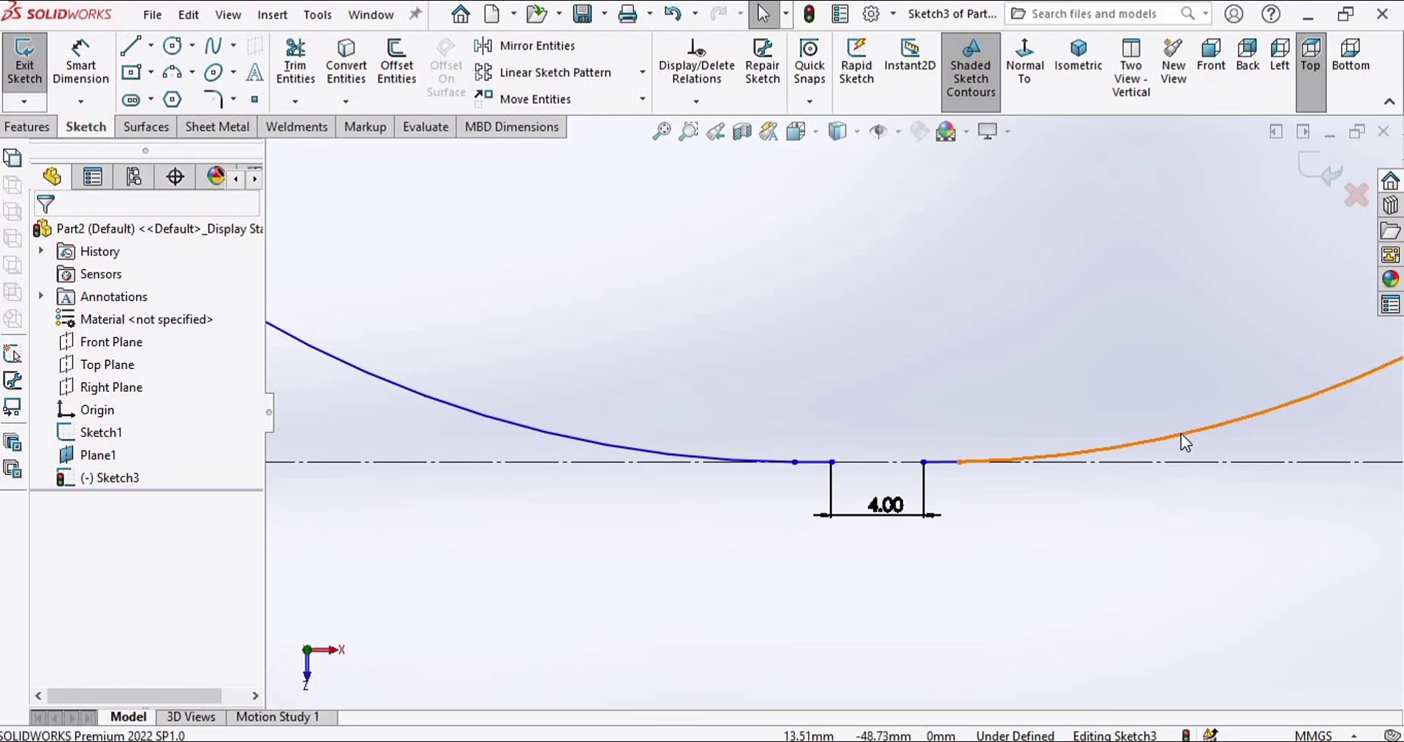
{"action": "left_click", "coordinate": [1182, 436]}
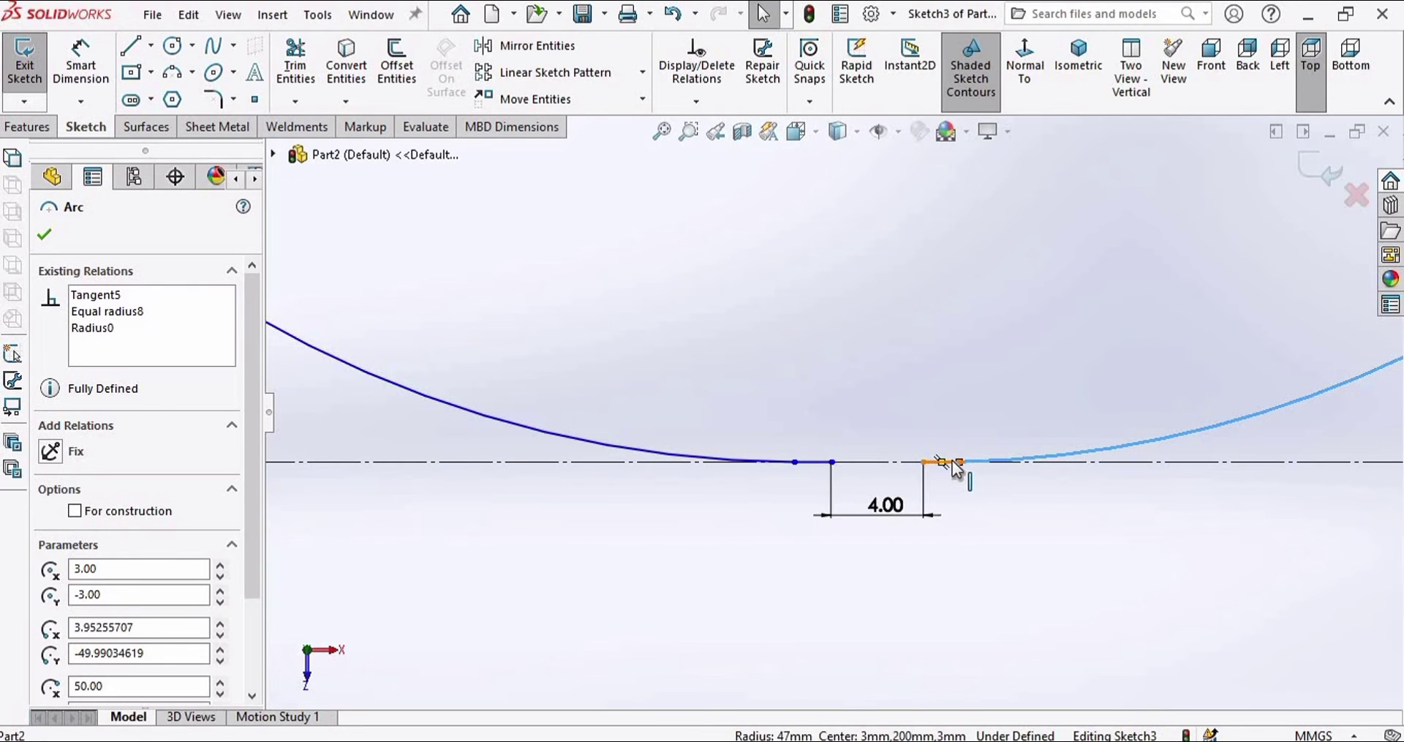
{"action": "scroll", "coordinate": [953, 461], "scroll_direction": "up", "scroll_amount": 5}
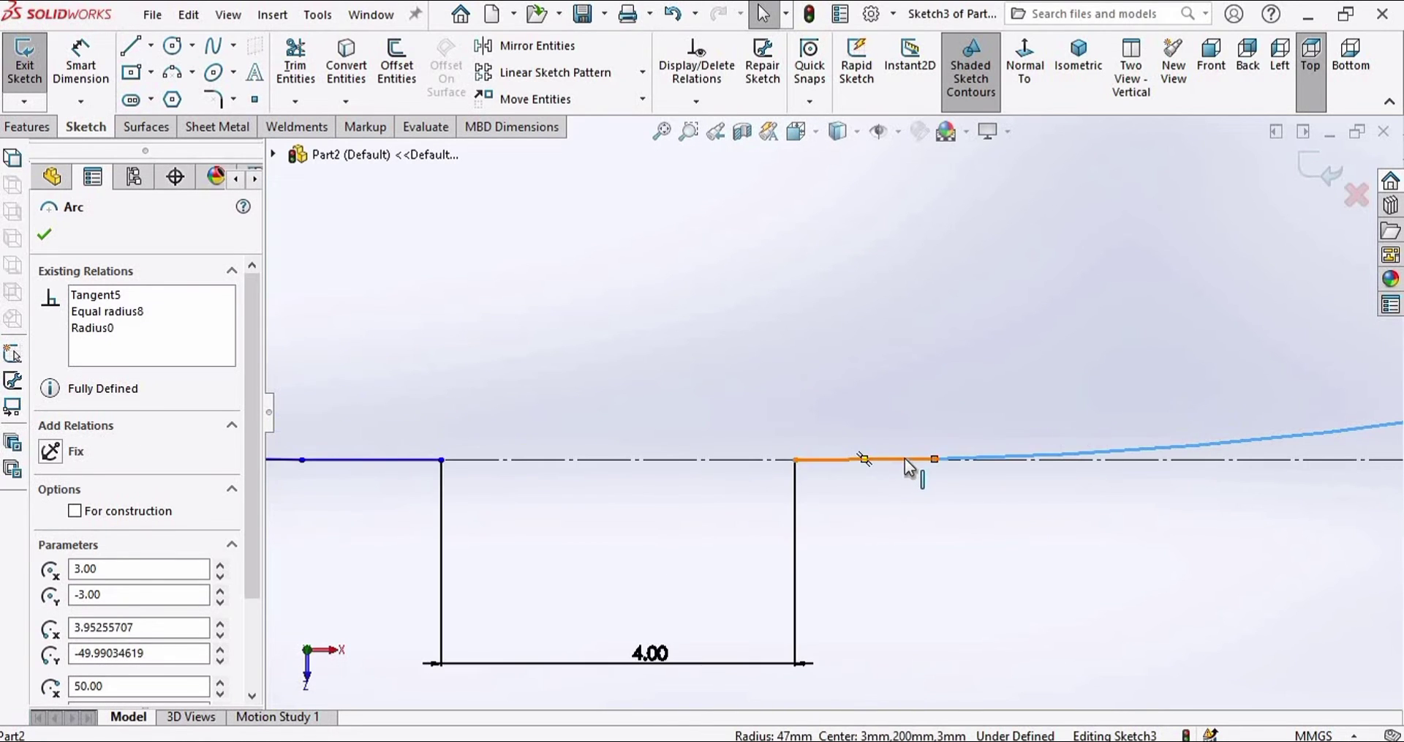
{"action": "left_click", "coordinate": [906, 458], "text": "ctrl"}
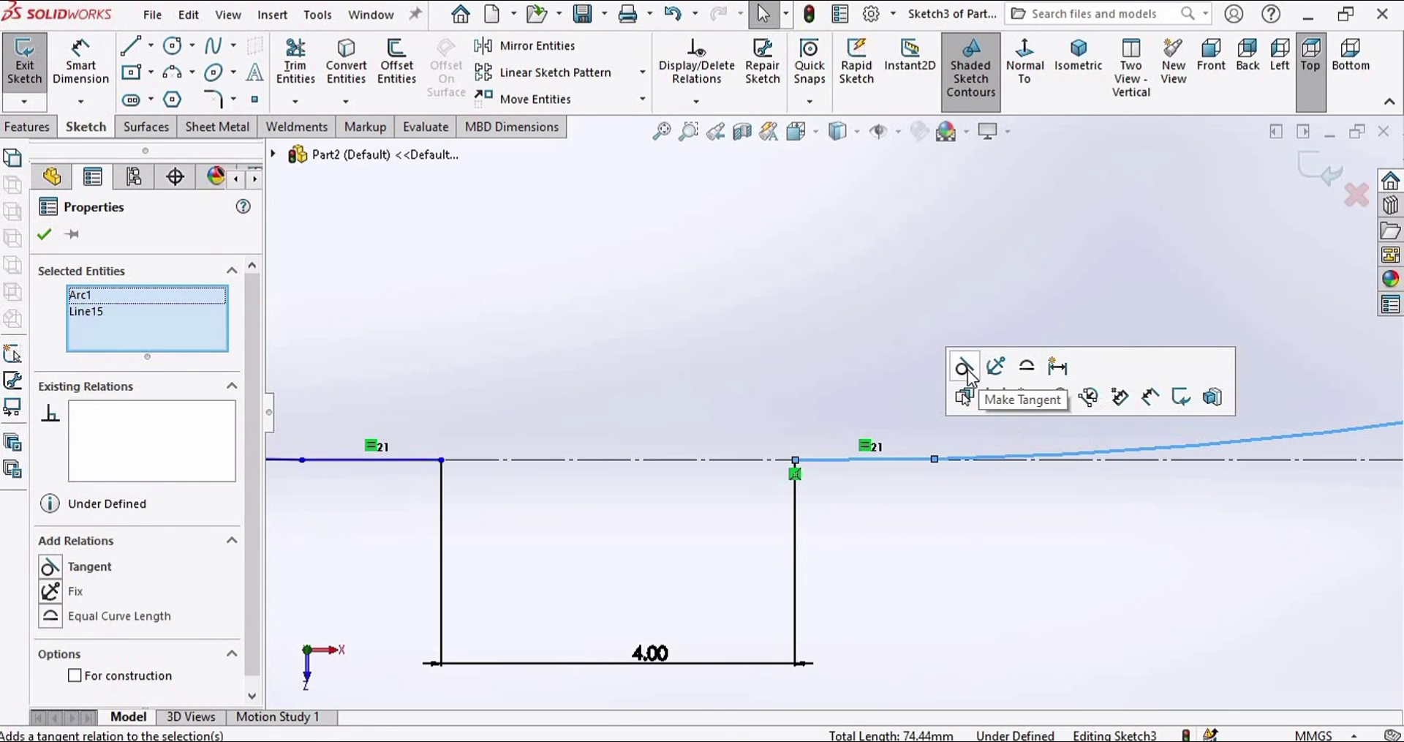
{"action": "left_click", "coordinate": [964, 368]}
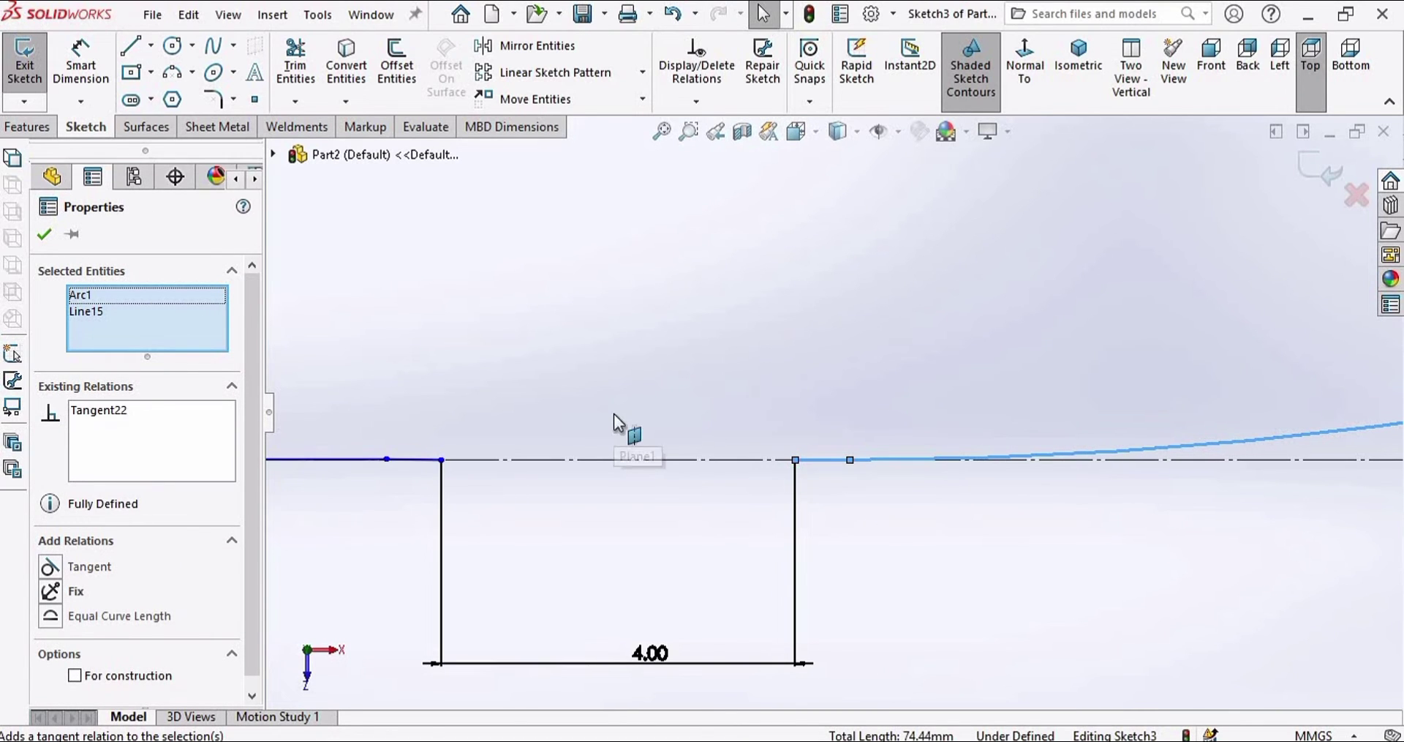
{"action": "scroll", "coordinate": [621, 426], "scroll_direction": "down", "scroll_amount": 2}
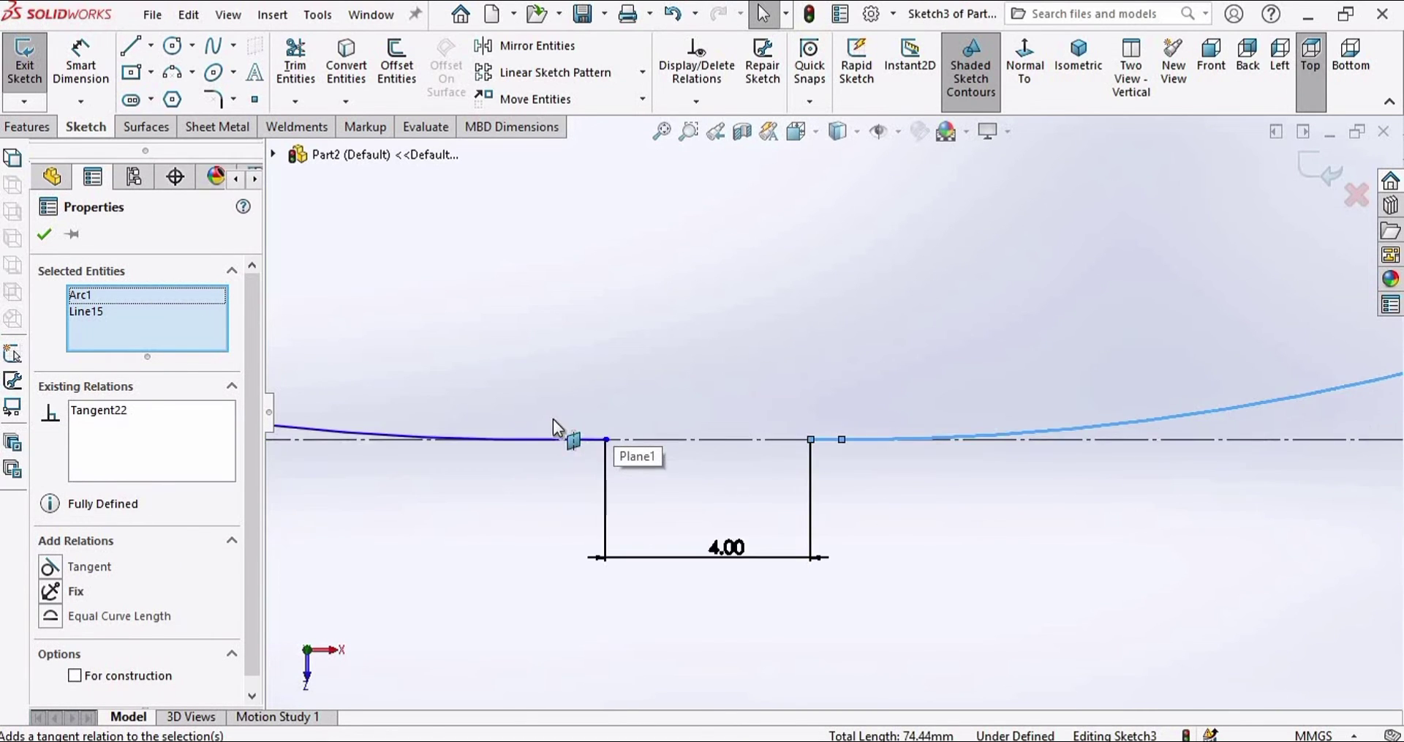
{"action": "left_click", "coordinate": [582, 541]}
{"action": "left_click", "coordinate": [474, 428]}
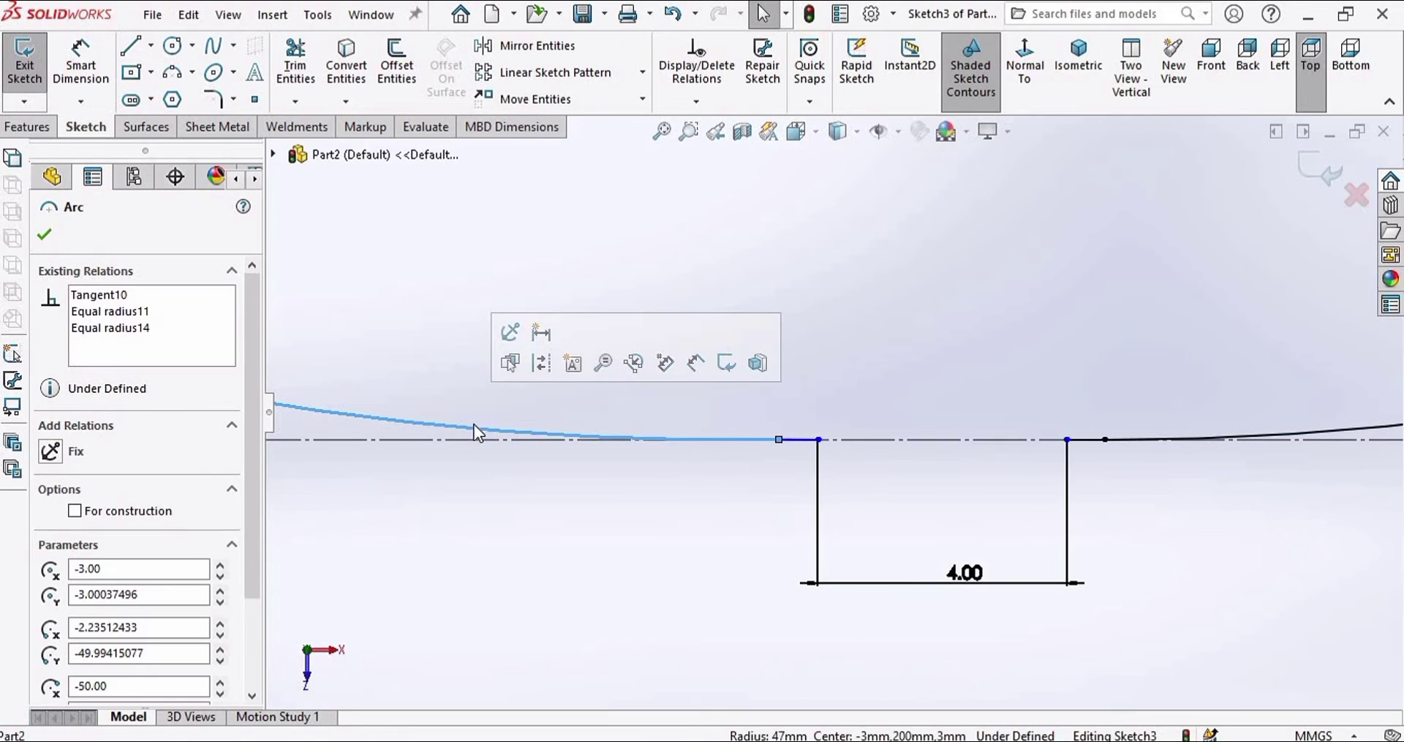
{"action": "left_click", "coordinate": [791, 440], "text": "ctrl"}
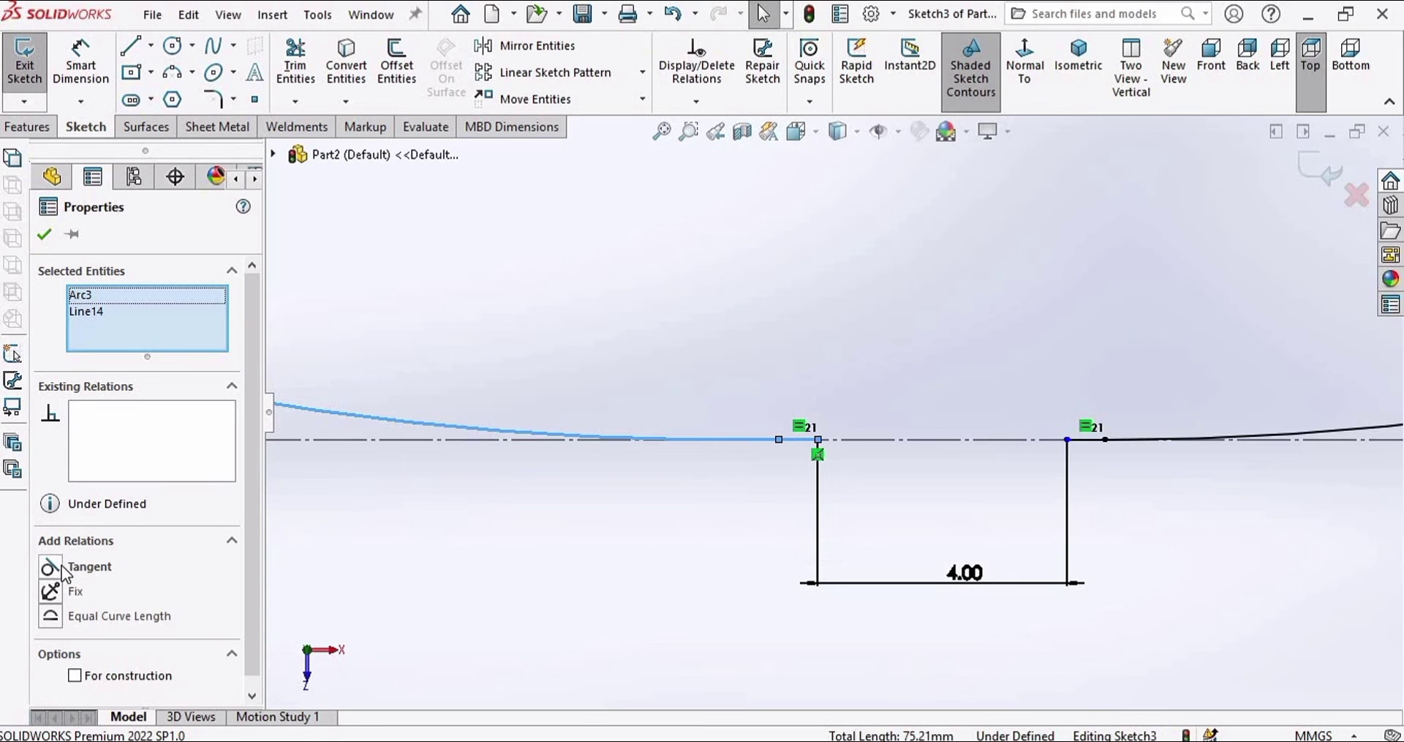
{"action": "left_click", "coordinate": [86, 566]}
{"action": "left_click", "coordinate": [1016, 448]}
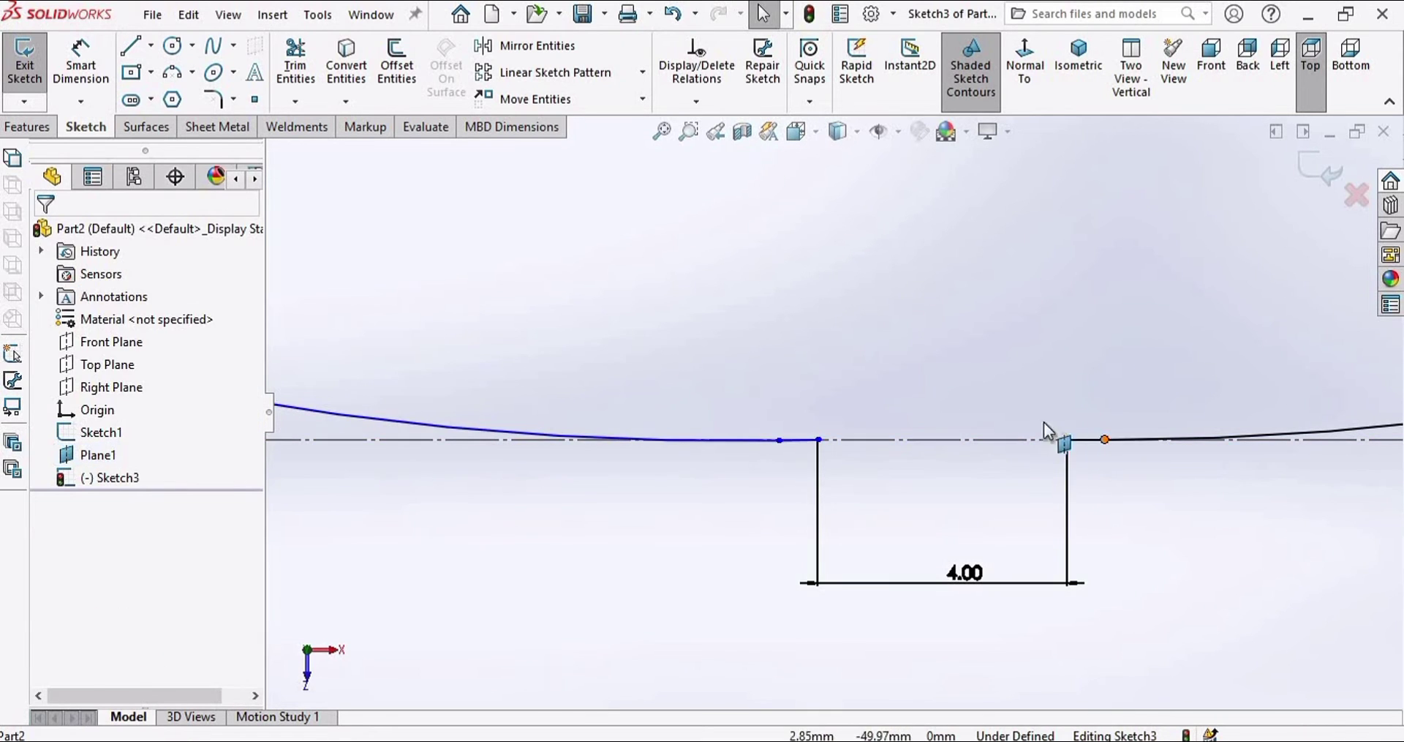
{"action": "scroll", "coordinate": [951, 351], "scroll_direction": "up", "scroll_amount": 3}
{"action": "key", "text": "f"}
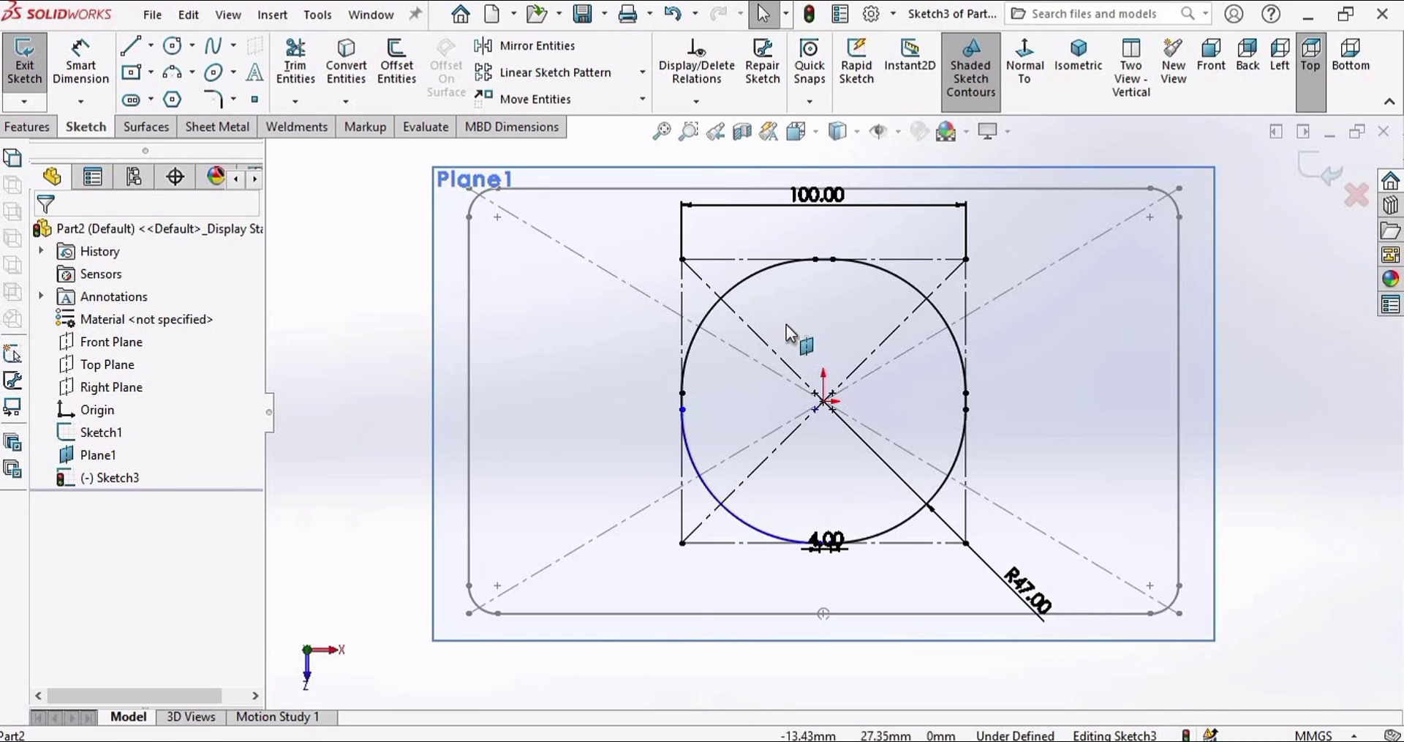
Step: Exit Sketch3 and orbit to a tilted view of both profile sketches
{"action": "left_click", "coordinate": [1317, 167]}
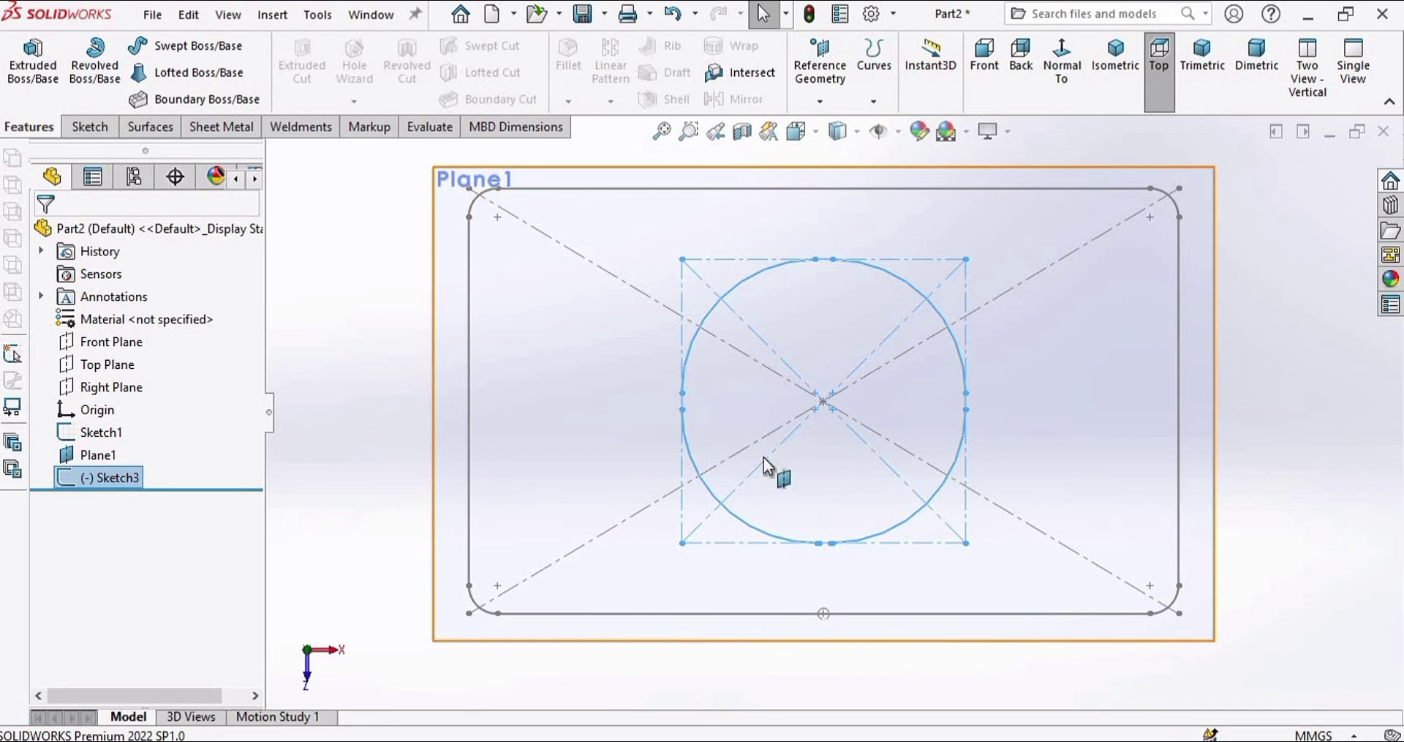
{"action": "mouse_move", "coordinate": [740, 329]}
{"action": "middle_mouse_down"}
{"action": "mouse_move", "coordinate": [775, 328]}
{"action": "mouse_move", "coordinate": [805, 406]}
{"action": "mouse_move", "coordinate": [550, 410]}
{"action": "middle_mouse_up"}
{"action": "left_click", "coordinate": [479, 364]}
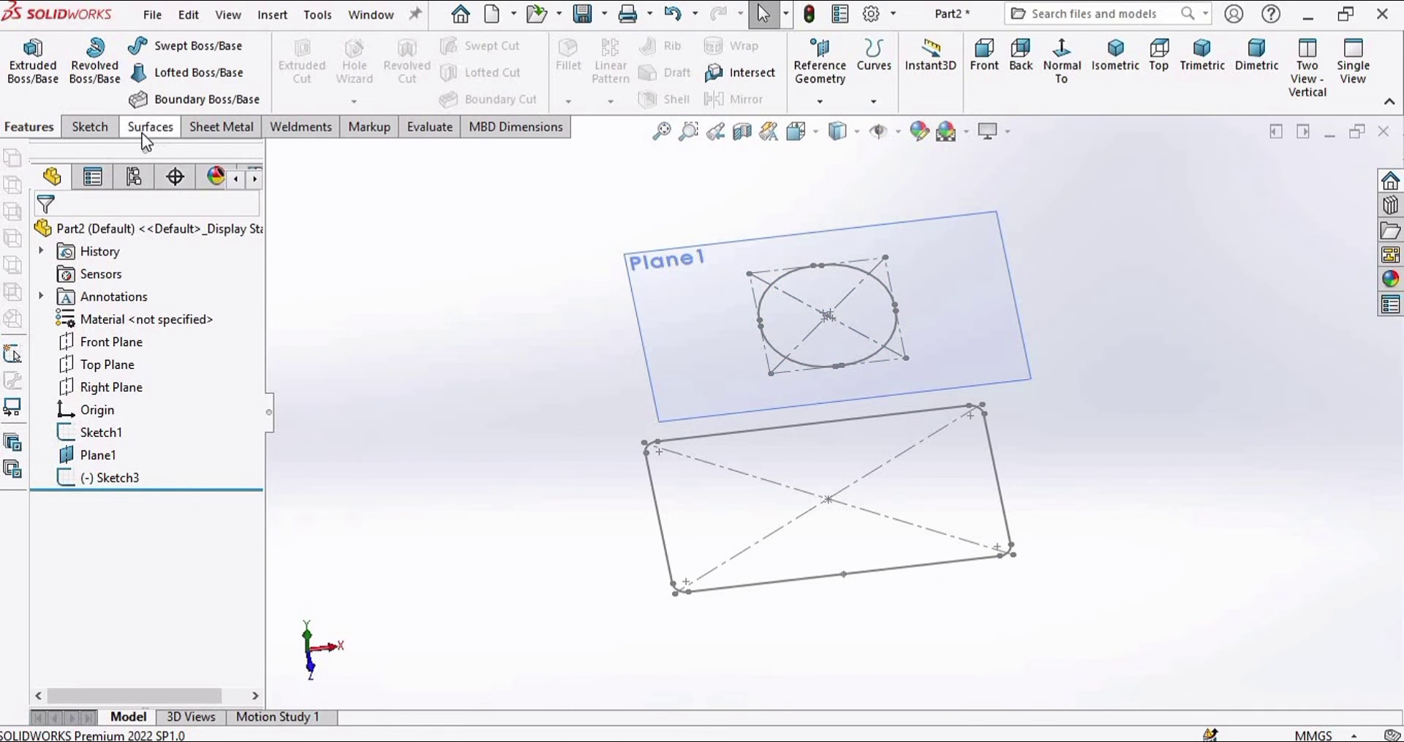
{"action": "left_click", "coordinate": [217, 132]}
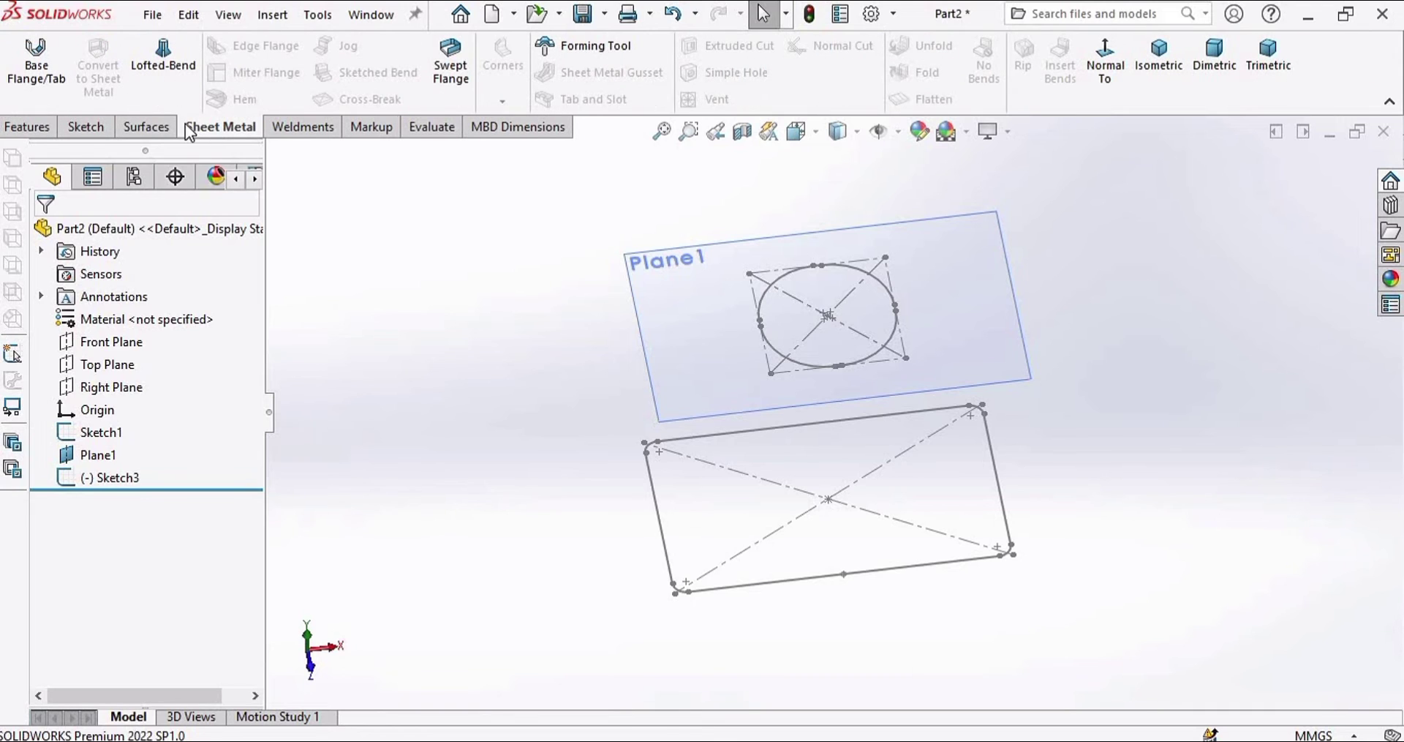
{"action": "left_click", "coordinate": [33, 129]}
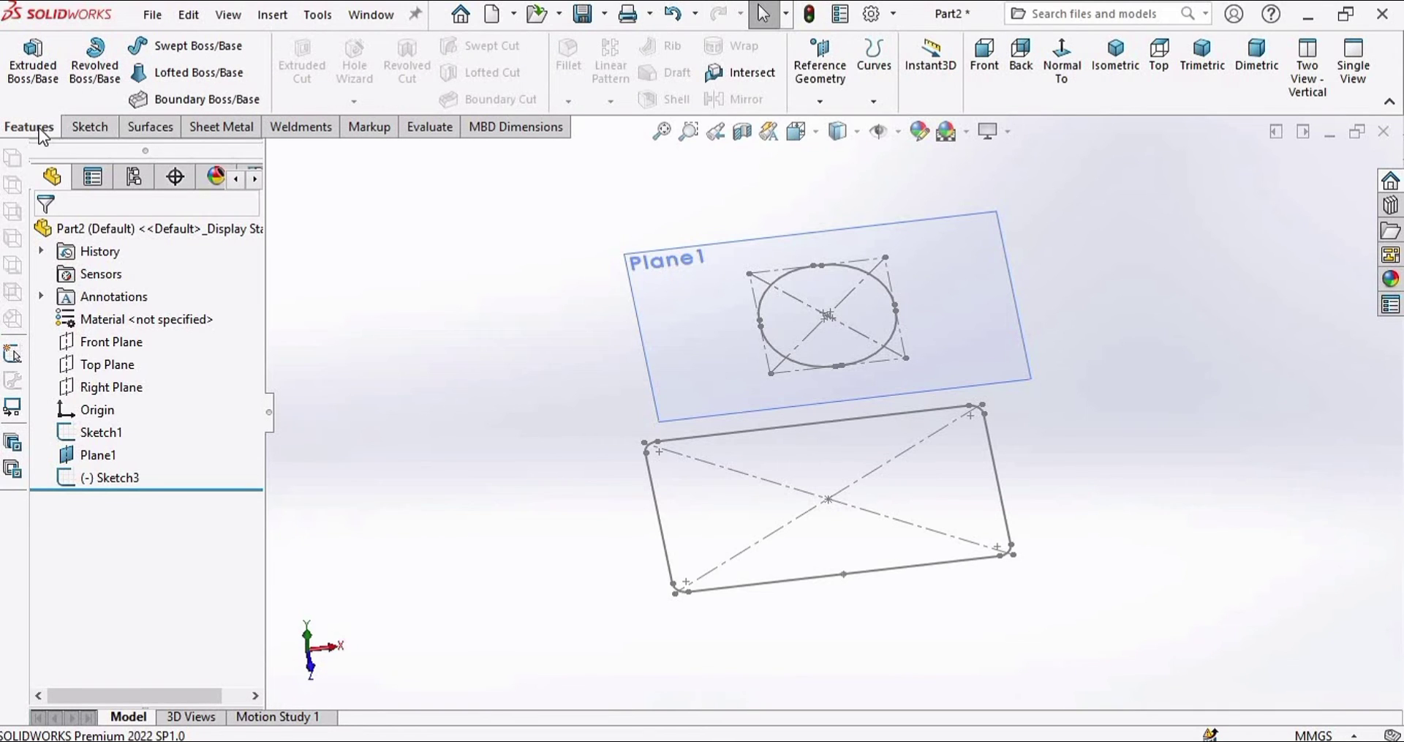
Step: Turn the Sheet Metal CommandManager tab off and back on, then display its tools
{"action": "right_click", "coordinate": [37, 131]}
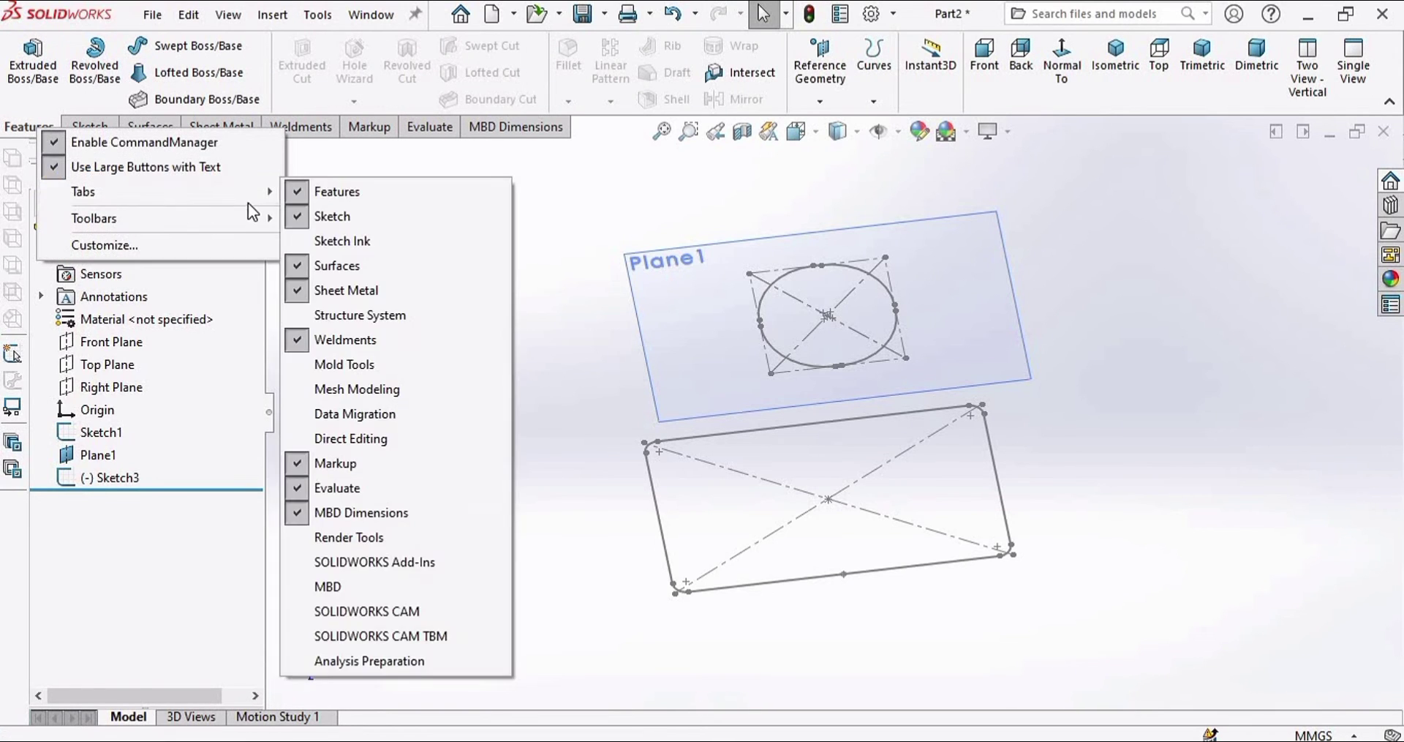
{"action": "mouse_move", "coordinate": [248, 204]}
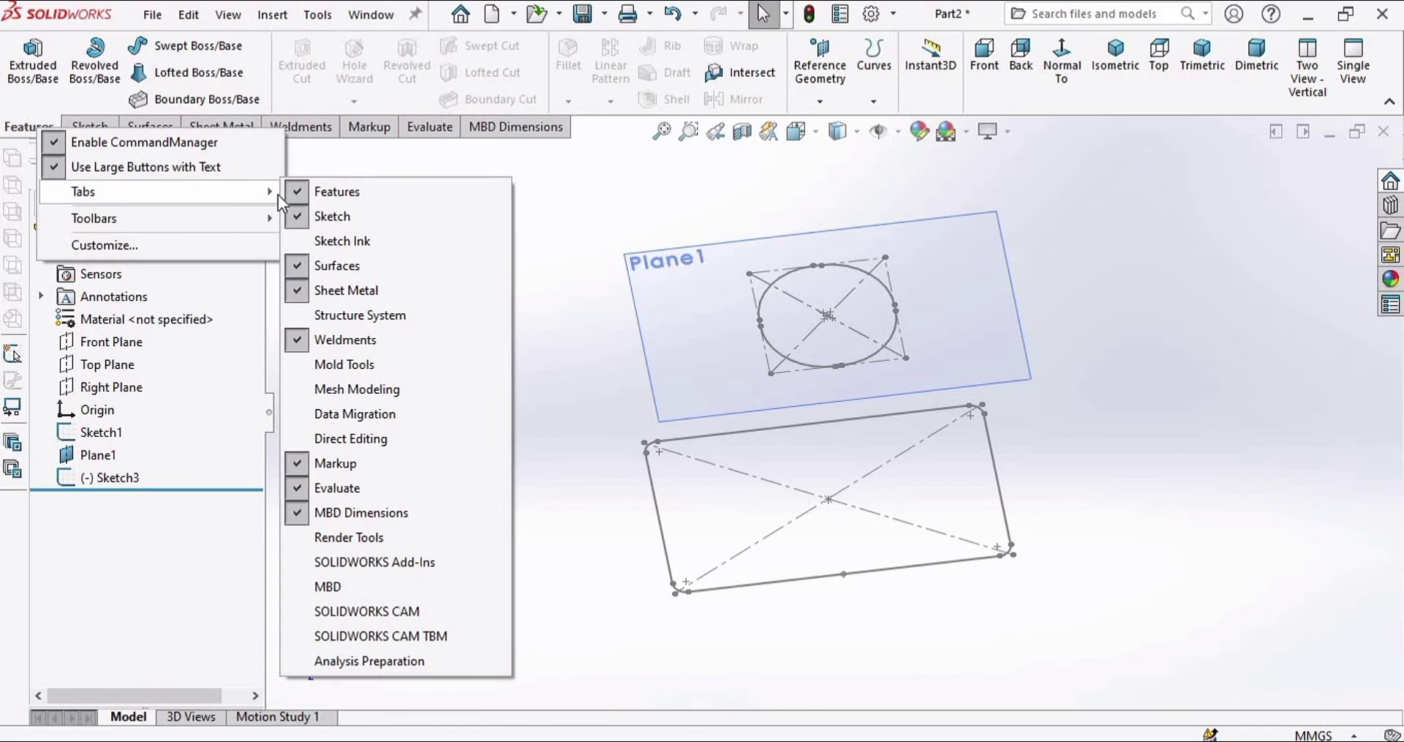
{"action": "left_click", "coordinate": [339, 291]}
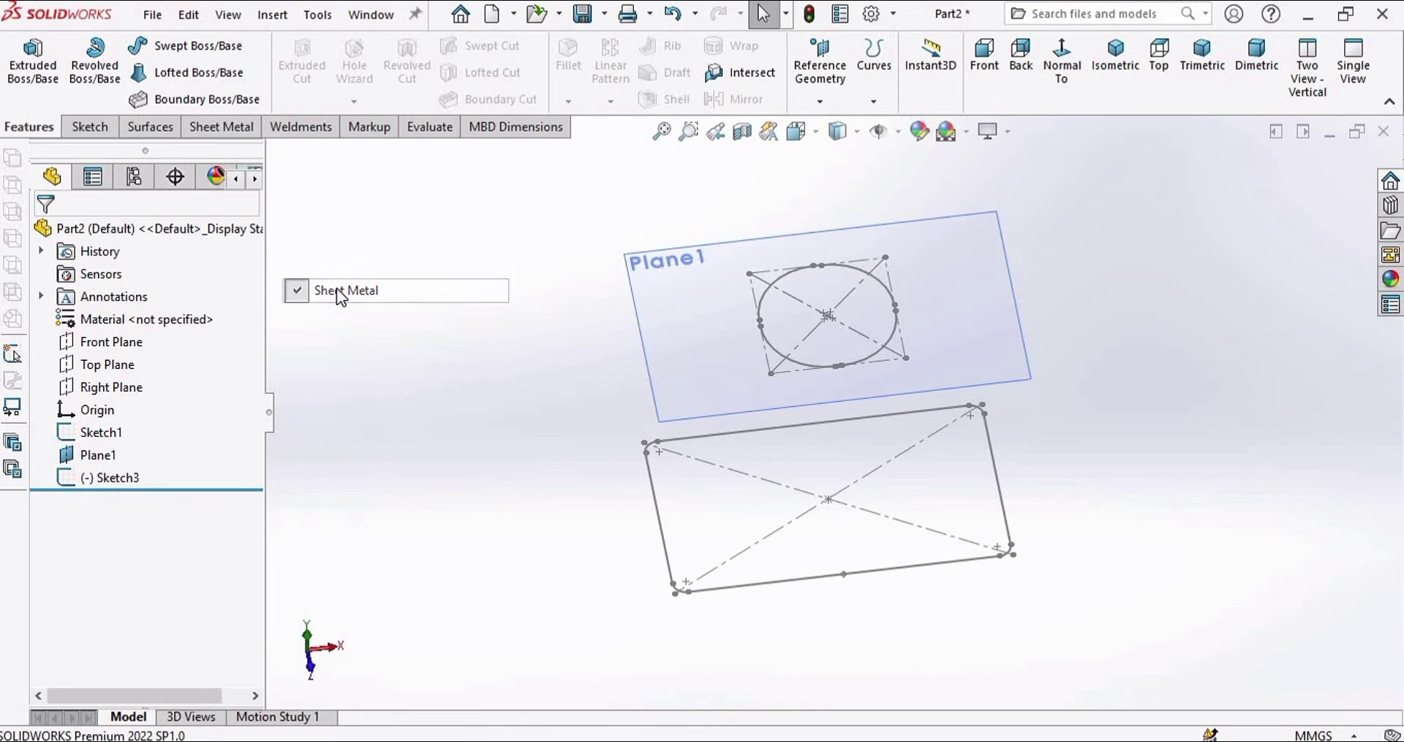
{"action": "right_click", "coordinate": [34, 125]}
{"action": "mouse_move", "coordinate": [231, 191]}
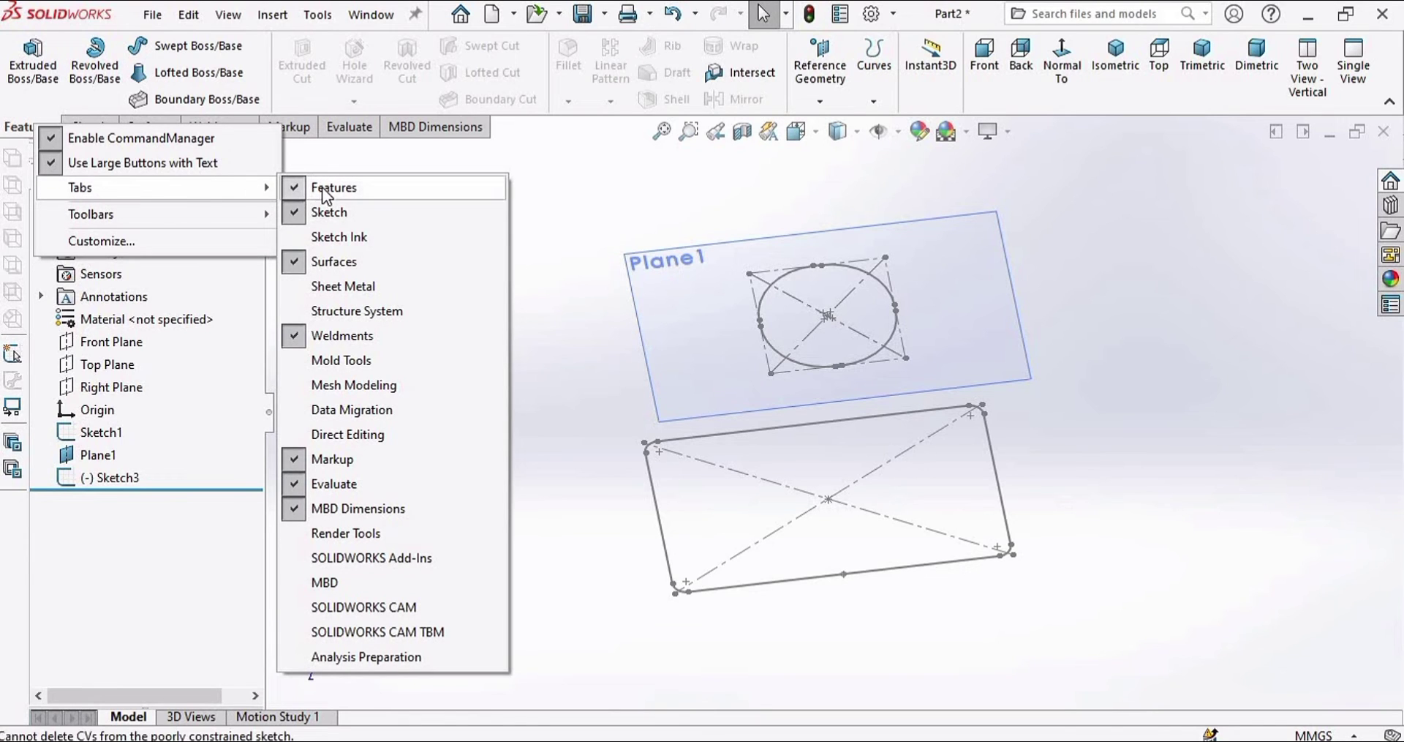
{"action": "left_click", "coordinate": [327, 288]}
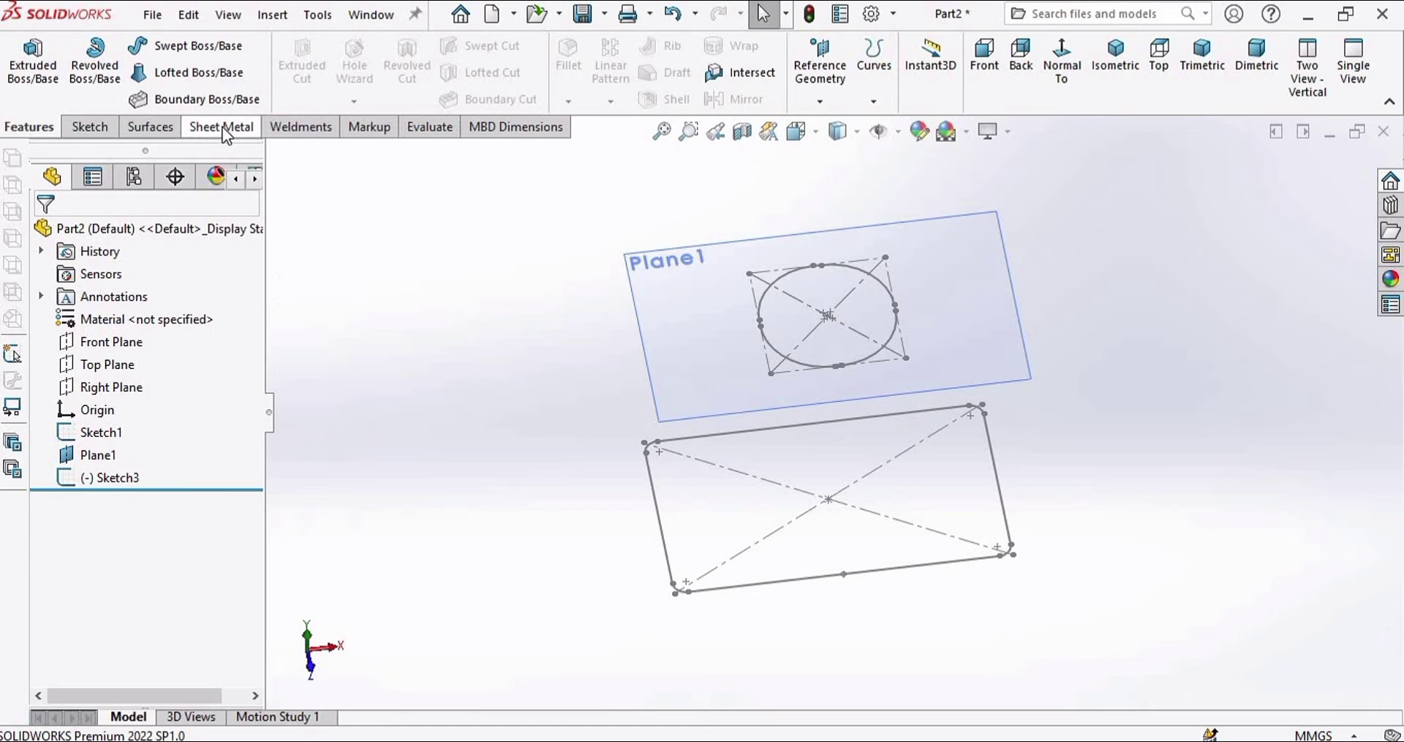
{"action": "left_click", "coordinate": [223, 131]}
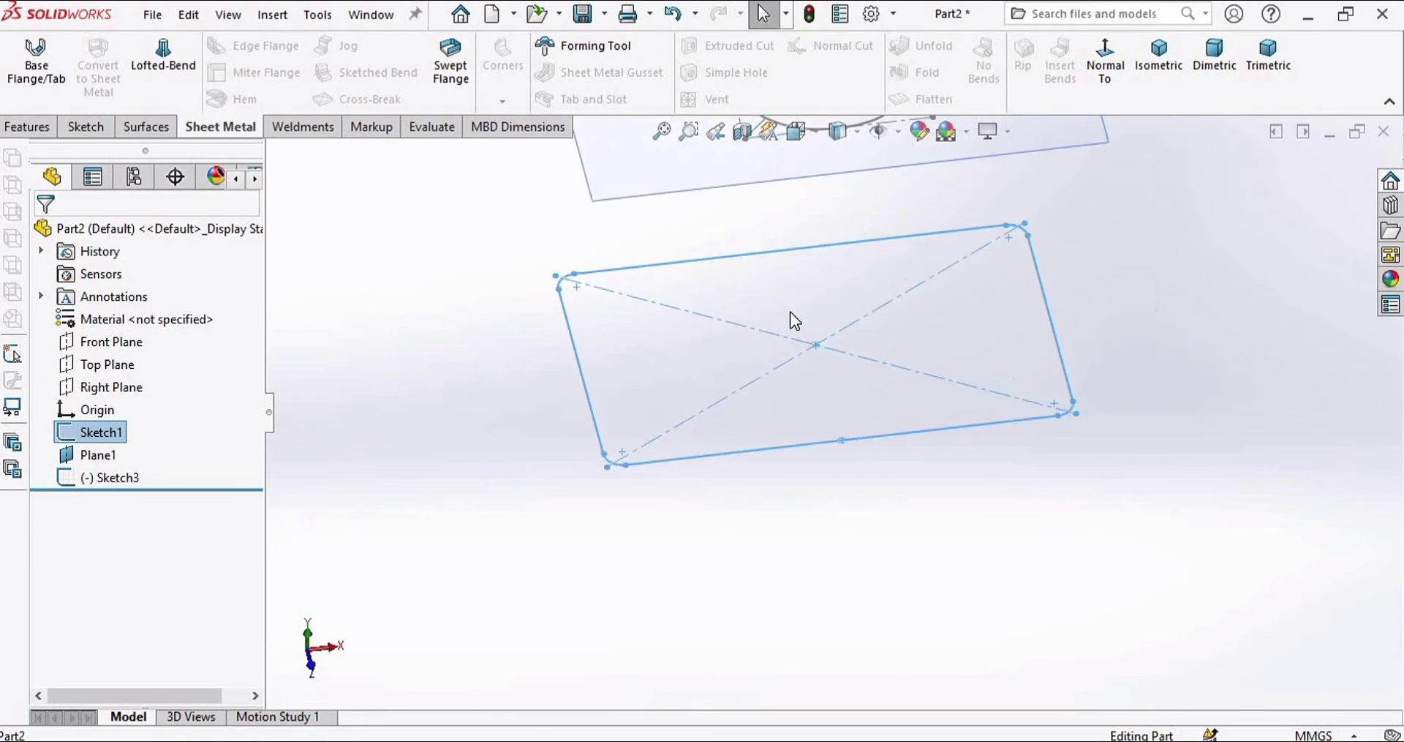
Step: Edit Sketch1 and trim its bottom edge inside the Ø4 mm construction circle, then exit
{"action": "right_click", "coordinate": [110, 437]}
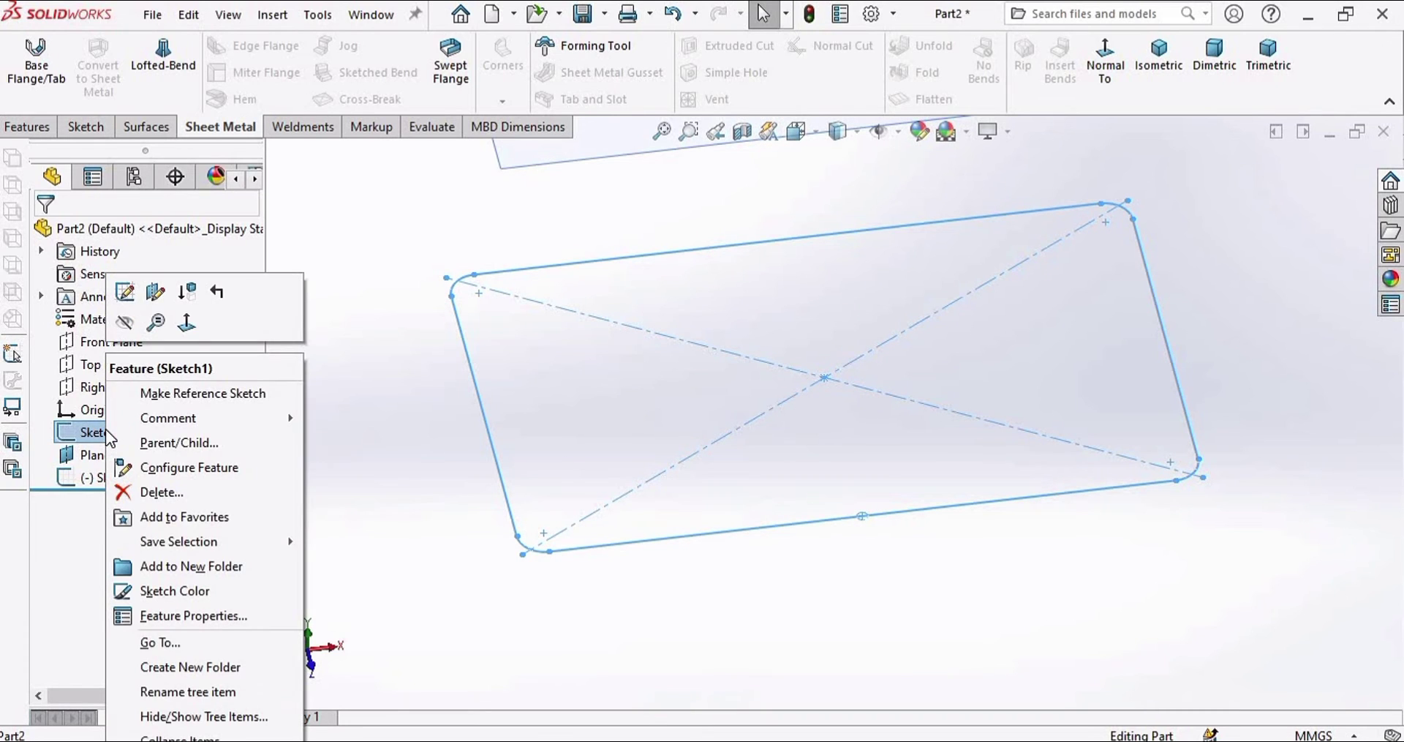
{"action": "left_click", "coordinate": [123, 294]}
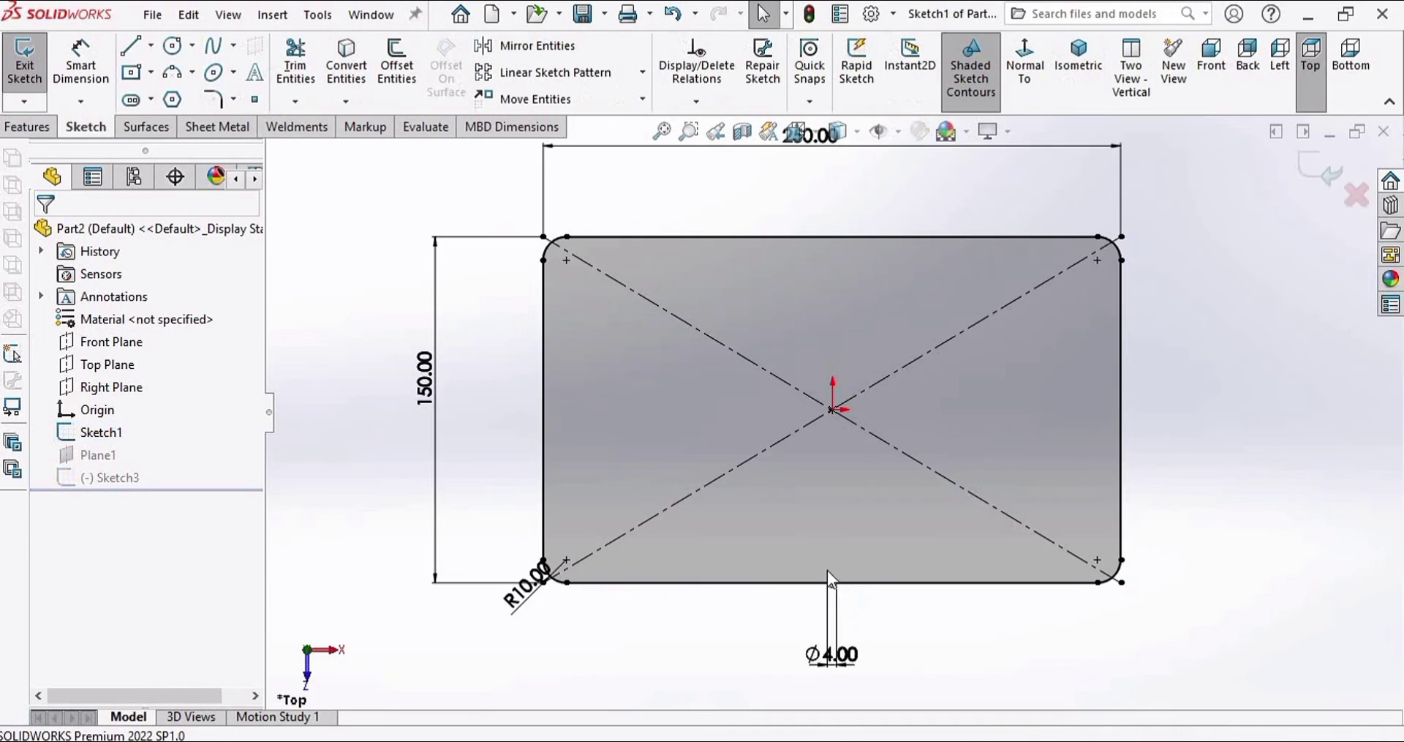
{"action": "scroll", "coordinate": [834, 563], "scroll_direction": "down", "scroll_amount": 10}
{"action": "scroll", "coordinate": [851, 524], "scroll_direction": "down", "scroll_amount": 8}
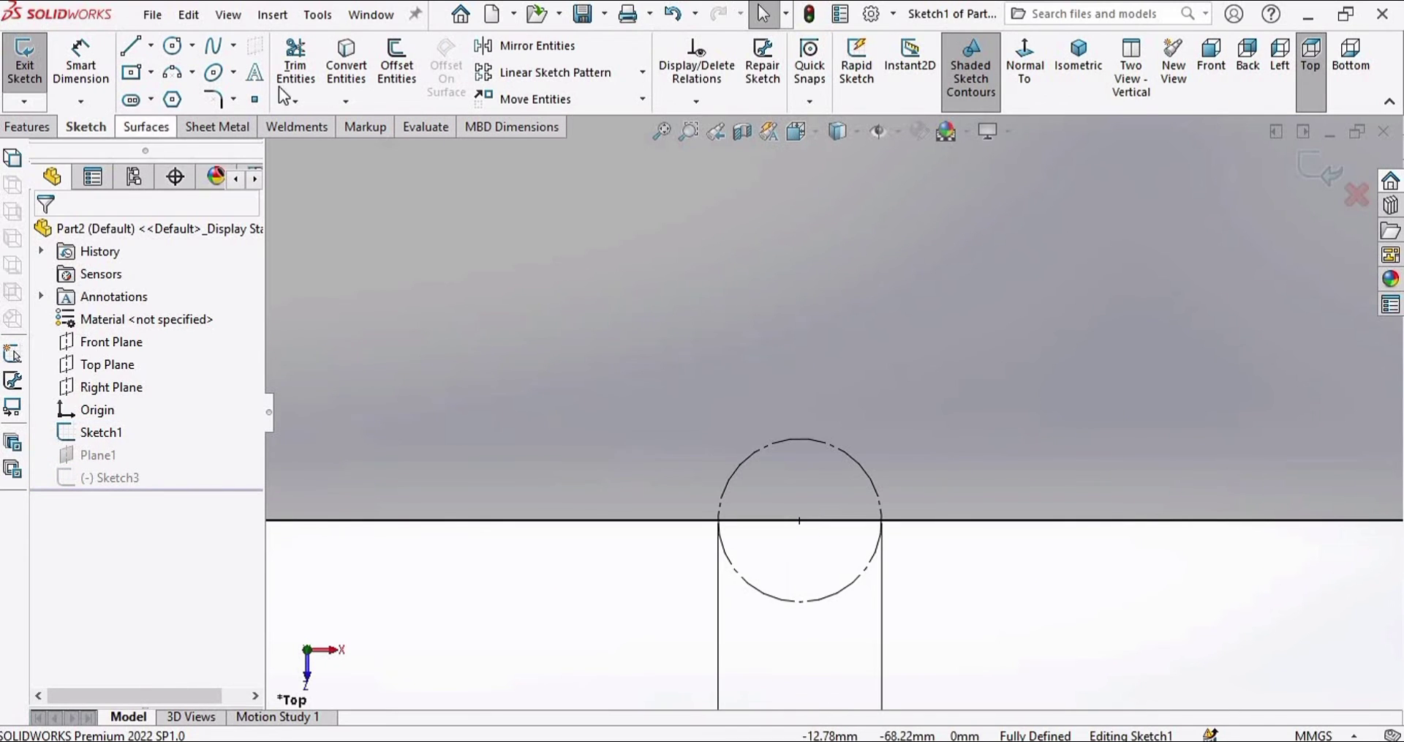
{"action": "left_click", "coordinate": [305, 59]}
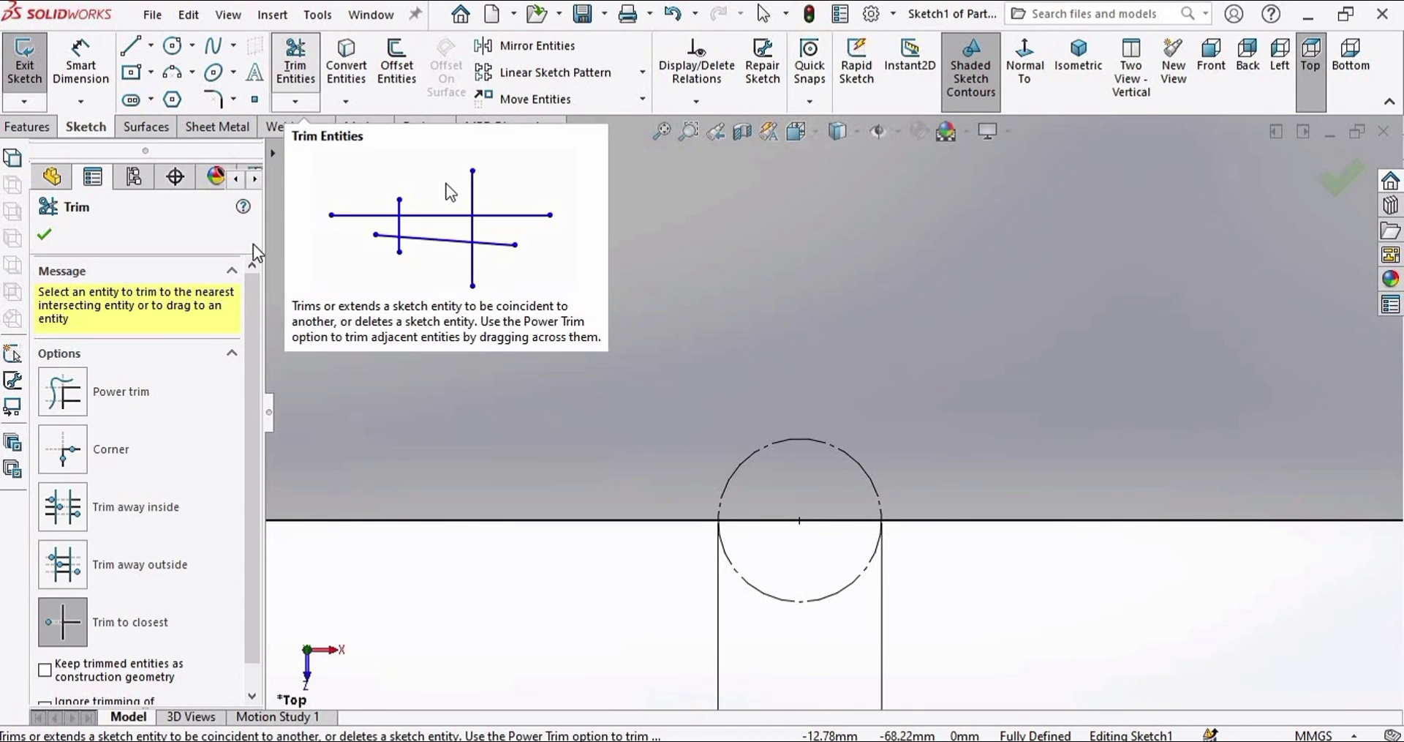
{"action": "left_click", "coordinate": [765, 517]}
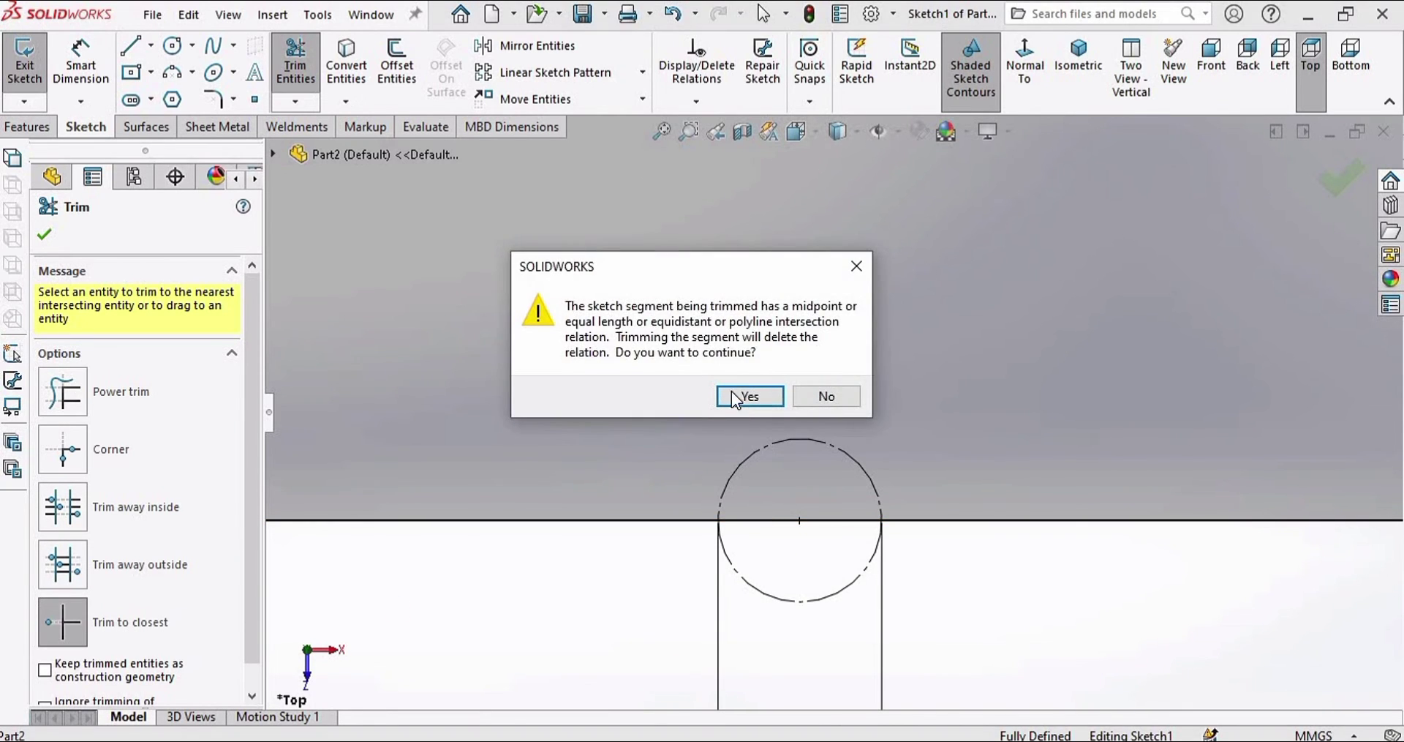
{"action": "key", "text": "Return"}
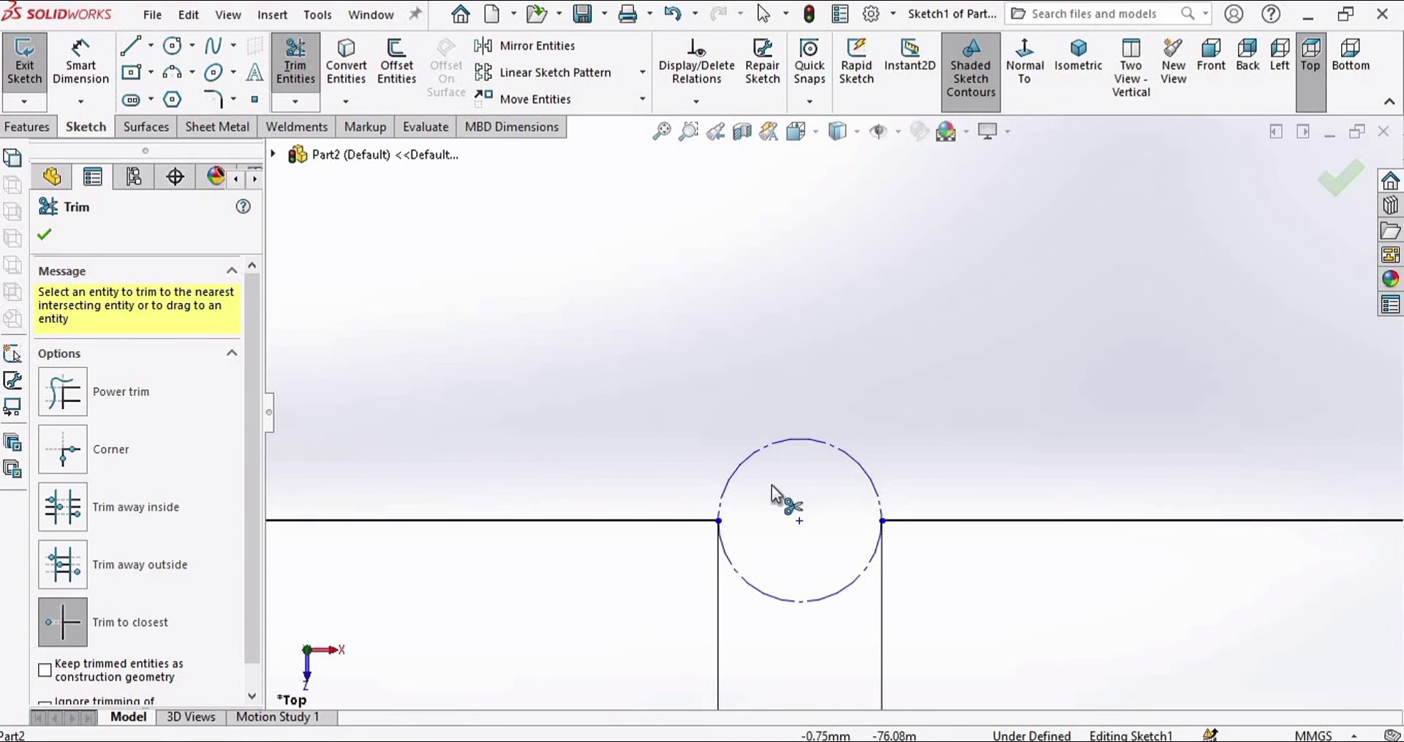
{"action": "left_click", "coordinate": [48, 237]}
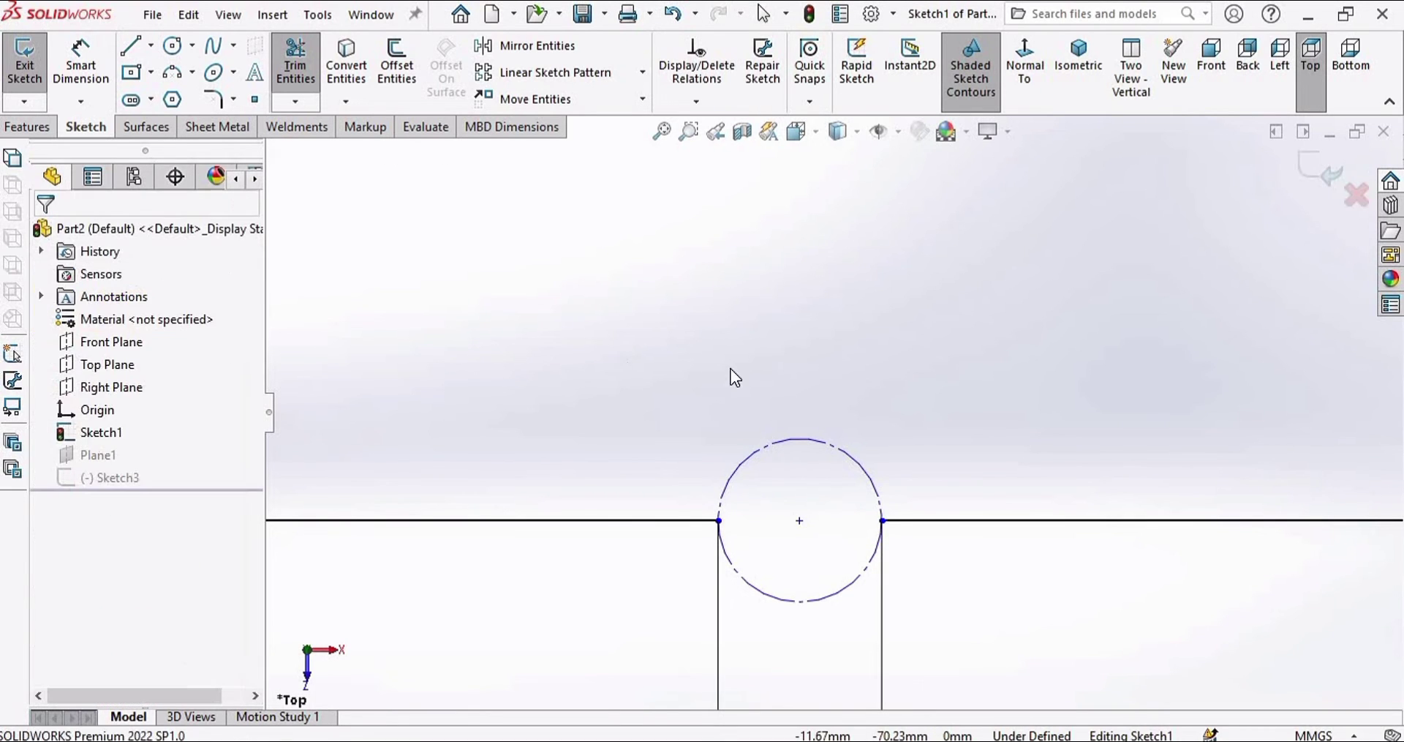
{"action": "scroll", "coordinate": [849, 423], "scroll_direction": "up", "scroll_amount": 3}
{"action": "left_click", "coordinate": [1320, 166]}
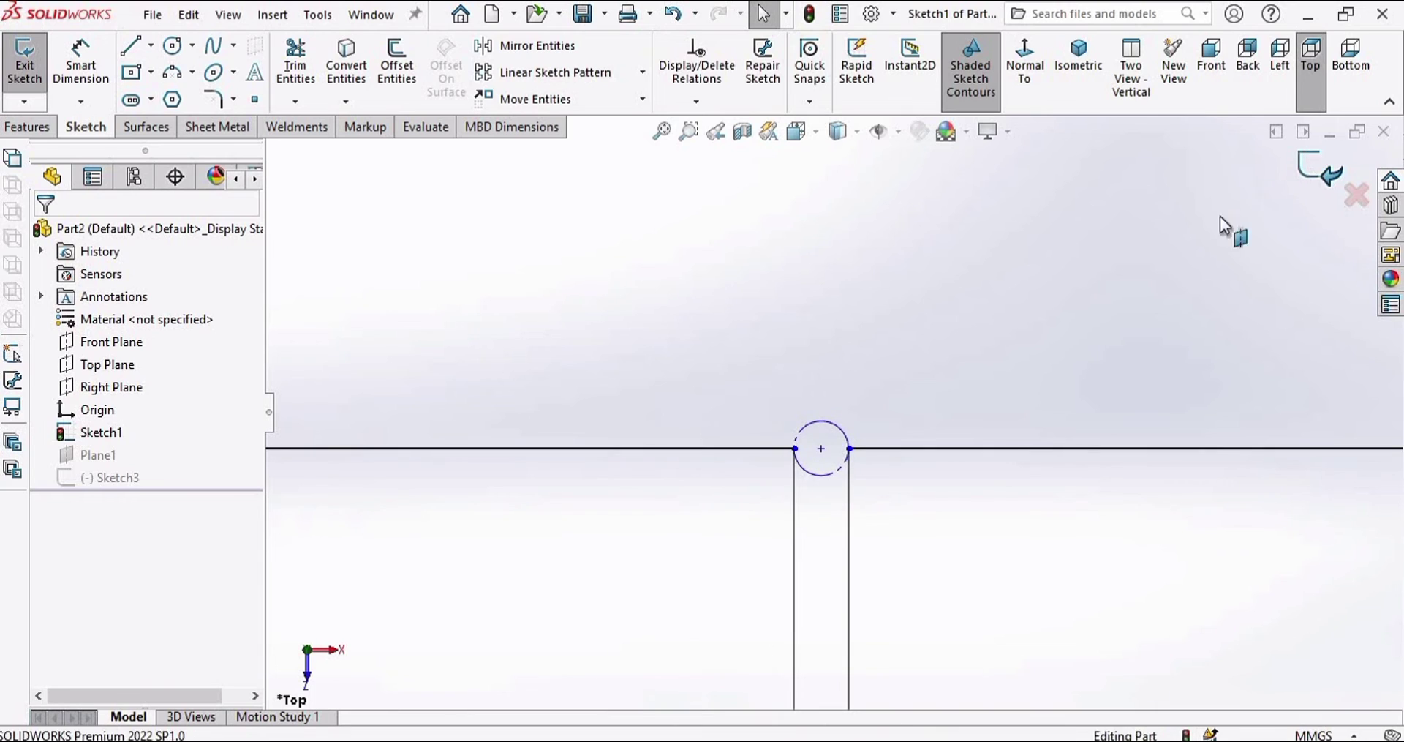
Step: Start a Lofted-Bend using Sketch3 and Sketch1 as profiles and inspect the preview
{"action": "scroll", "coordinate": [834, 355], "scroll_direction": "down", "scroll_amount": 2}
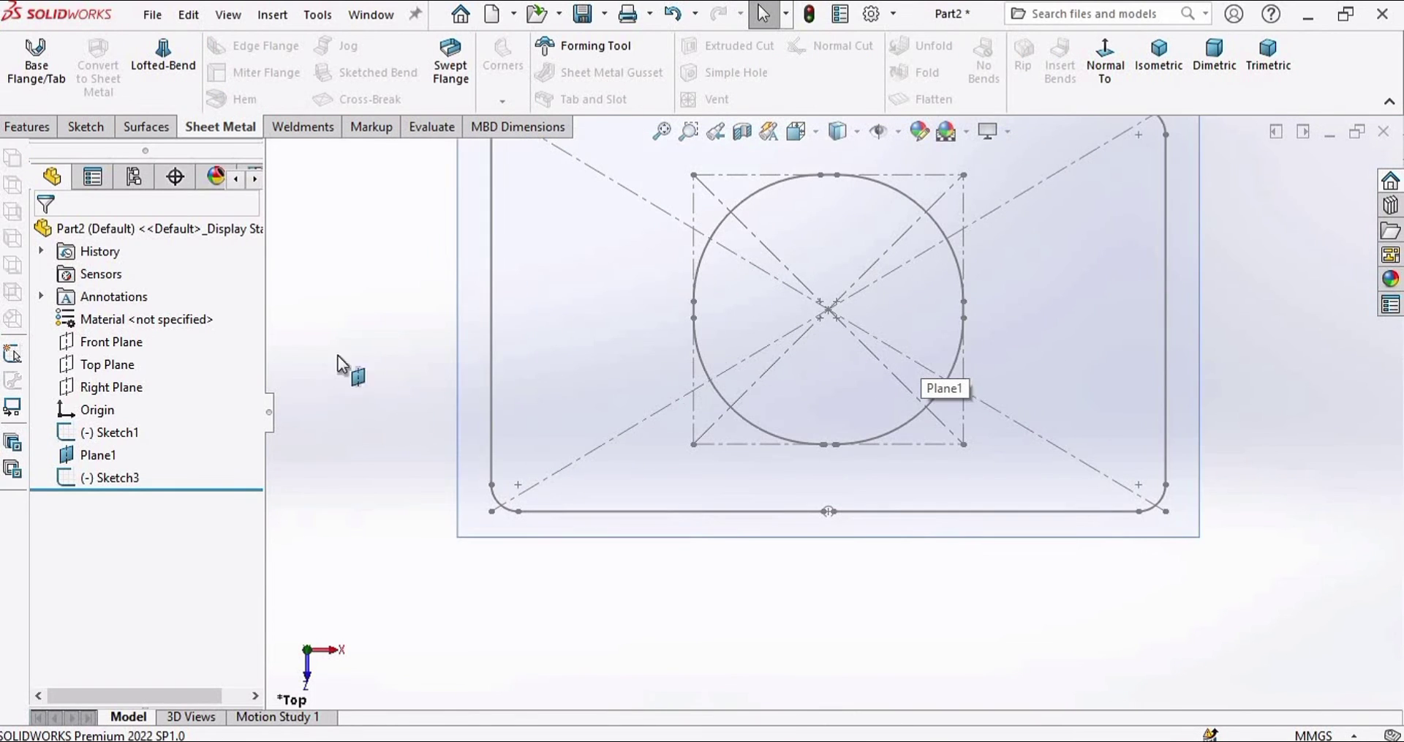
{"action": "mouse_move", "coordinate": [870, 498]}
{"action": "middle_mouse_down"}
{"action": "mouse_move", "coordinate": [746, 324]}
{"action": "mouse_move", "coordinate": [350, 262]}
{"action": "middle_mouse_up"}
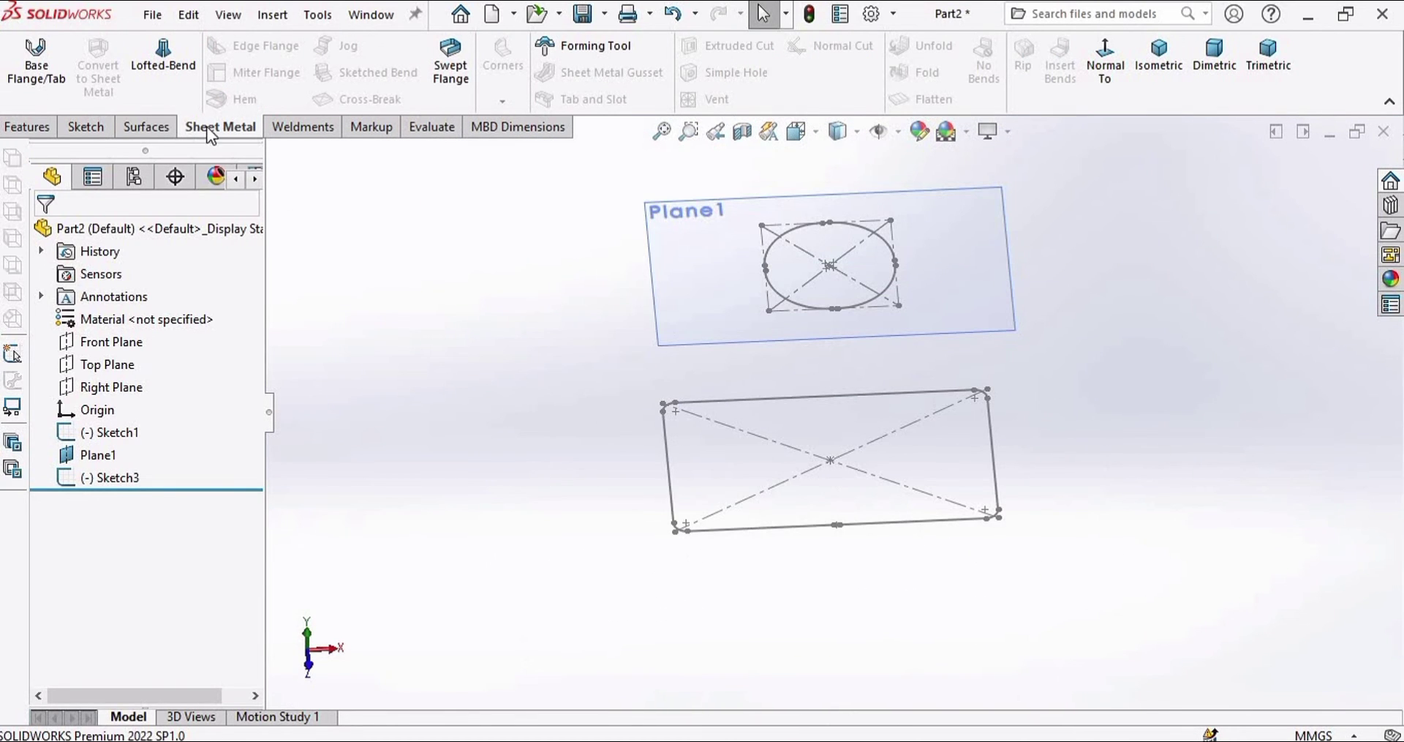
{"action": "left_click", "coordinate": [165, 66]}
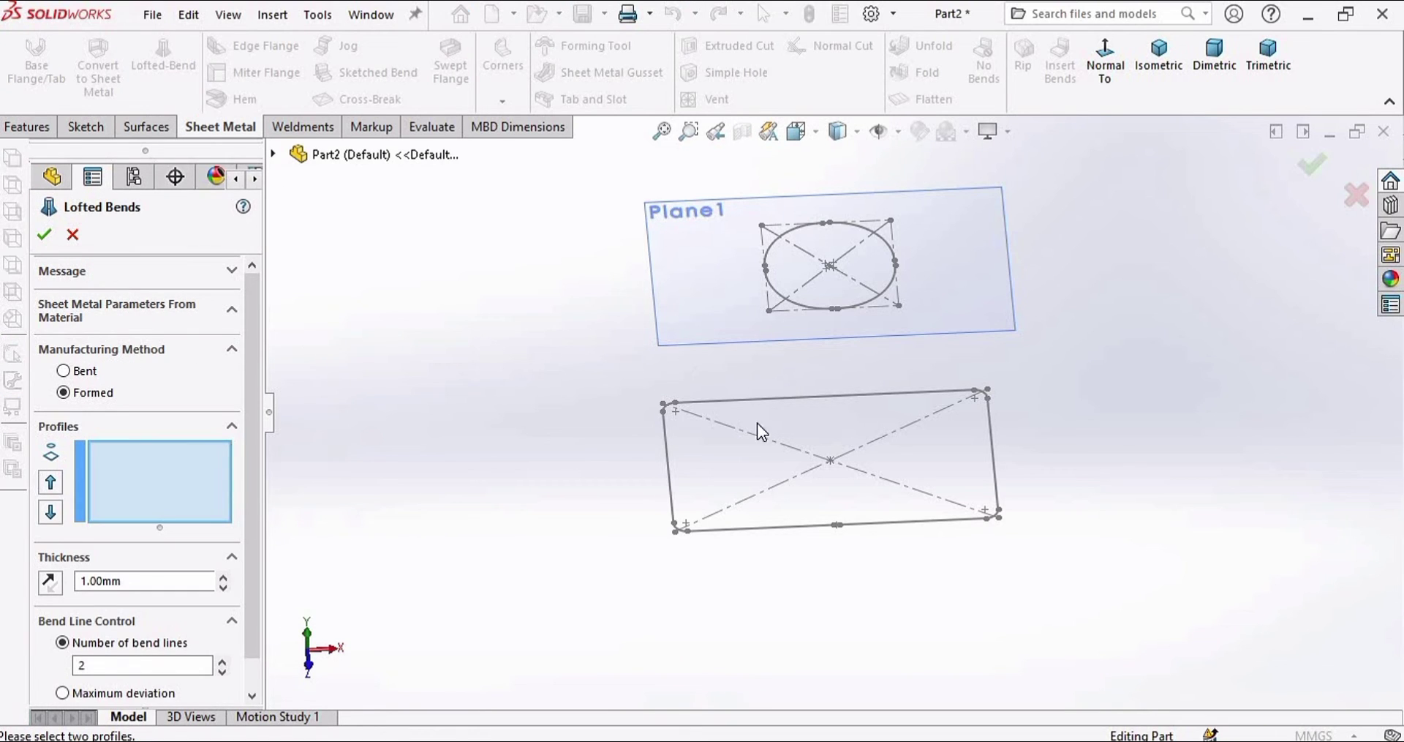
{"action": "scroll", "coordinate": [866, 332], "scroll_direction": "down", "scroll_amount": 2}
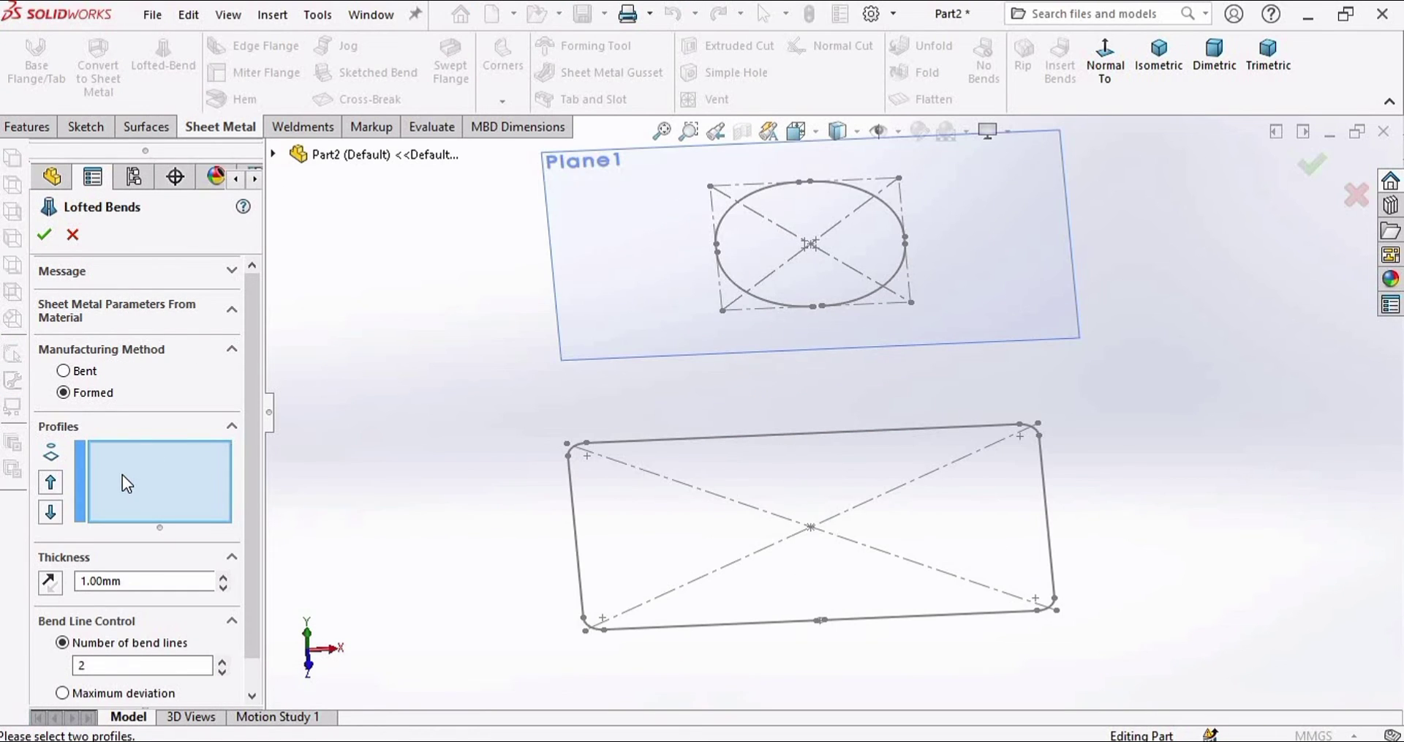
{"action": "left_click", "coordinate": [174, 473]}
{"action": "scroll", "coordinate": [796, 358], "scroll_direction": "down", "scroll_amount": 6}
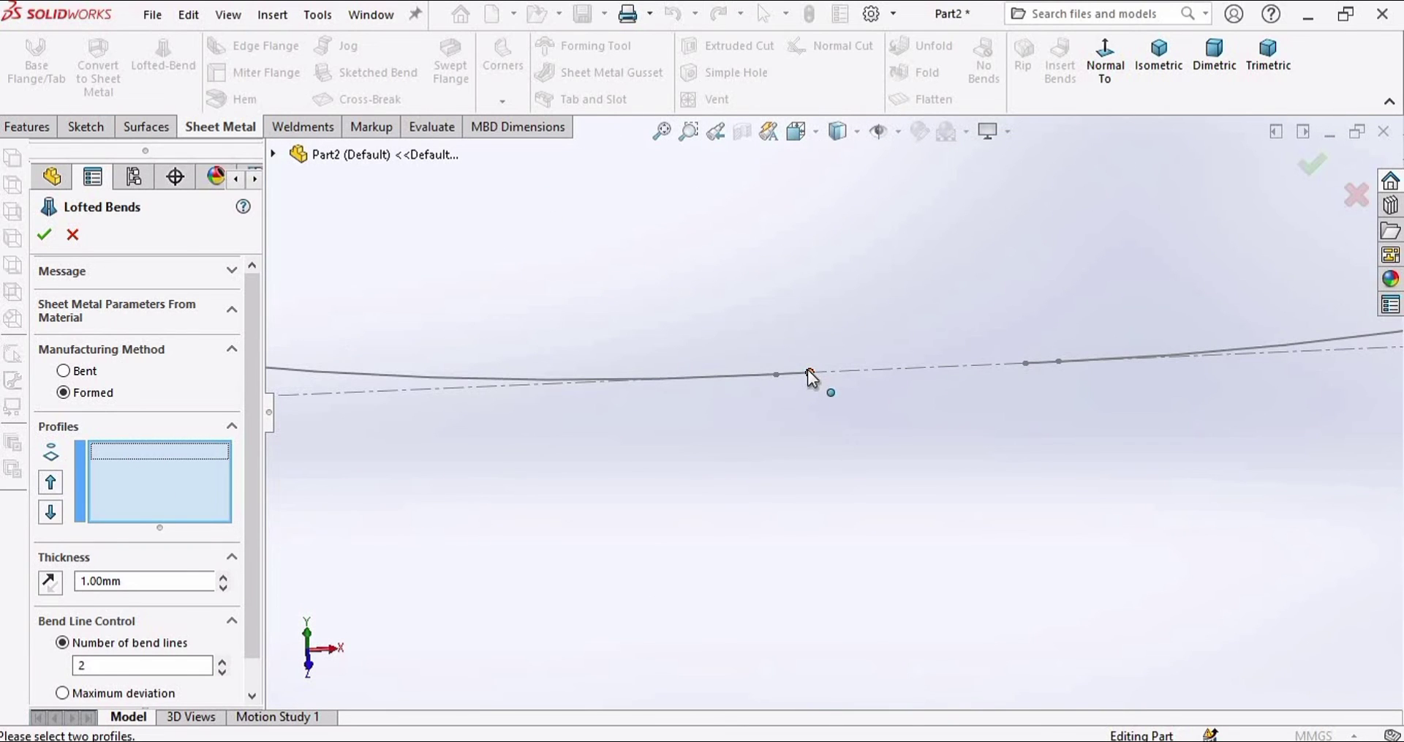
{"action": "left_click", "coordinate": [810, 372]}
{"action": "scroll", "coordinate": [807, 439], "scroll_direction": "up", "scroll_amount": 5}
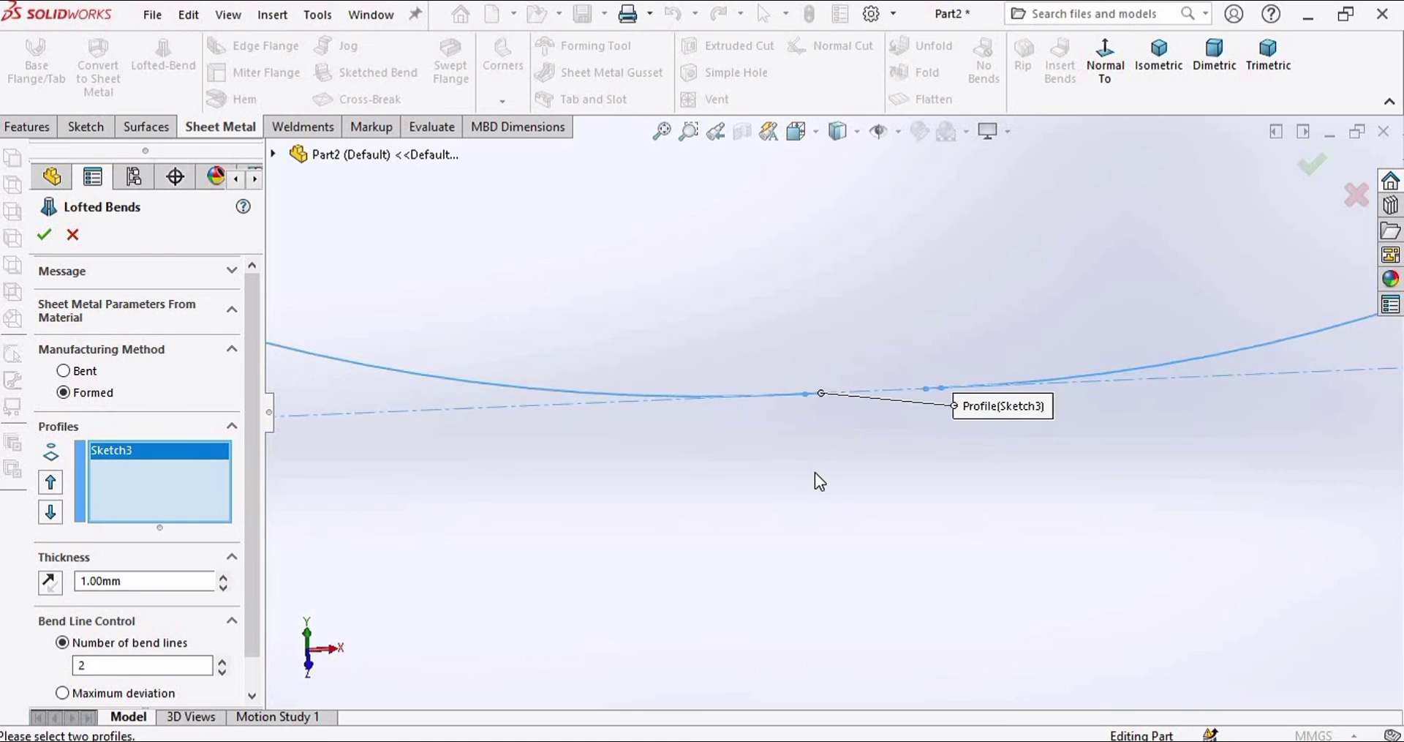
{"action": "scroll", "coordinate": [819, 494], "scroll_direction": "up", "scroll_amount": 3}
{"action": "scroll", "coordinate": [824, 573], "scroll_direction": "down", "scroll_amount": 8}
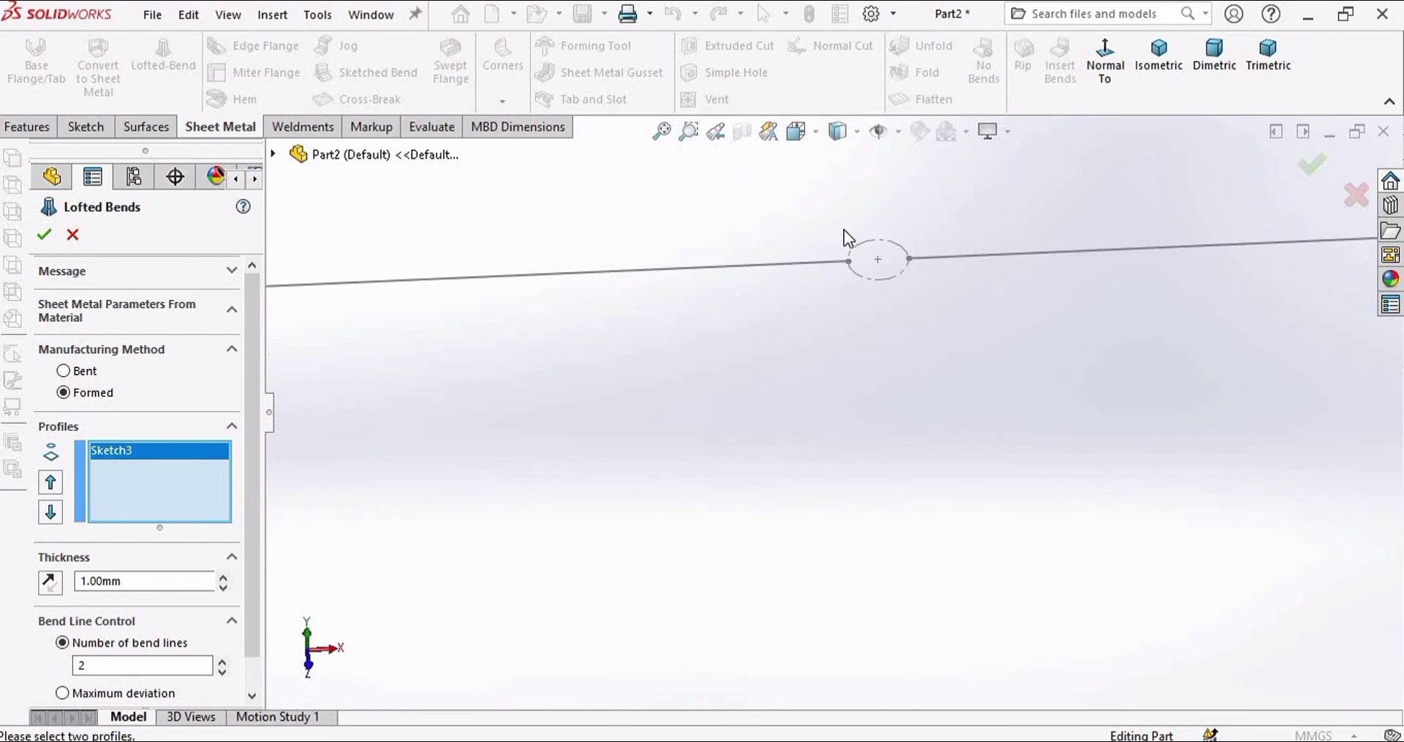
{"action": "left_click", "coordinate": [862, 404]}
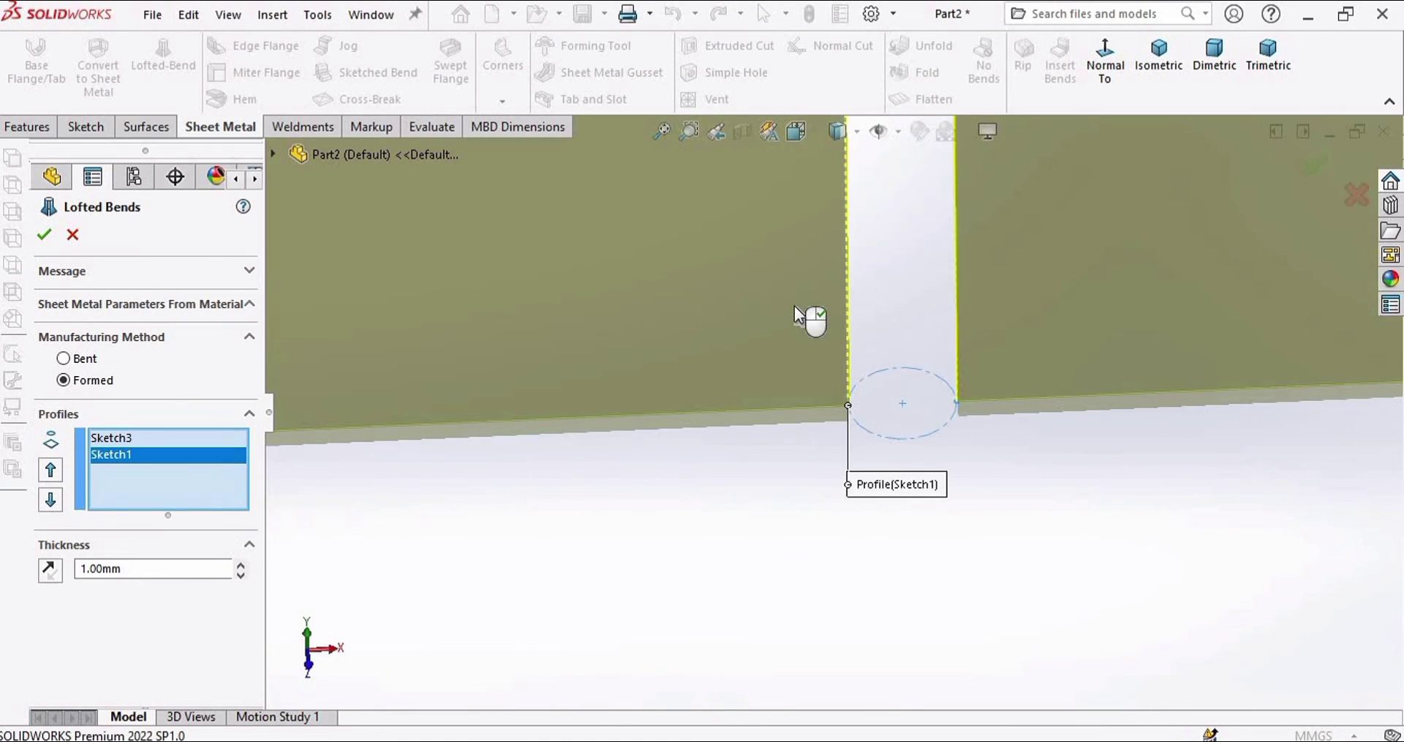
{"action": "scroll", "coordinate": [797, 308], "scroll_direction": "up", "scroll_amount": 6}
{"action": "middle_click_drag", "start_coordinate": [804, 307], "coordinate": [695, 410]}
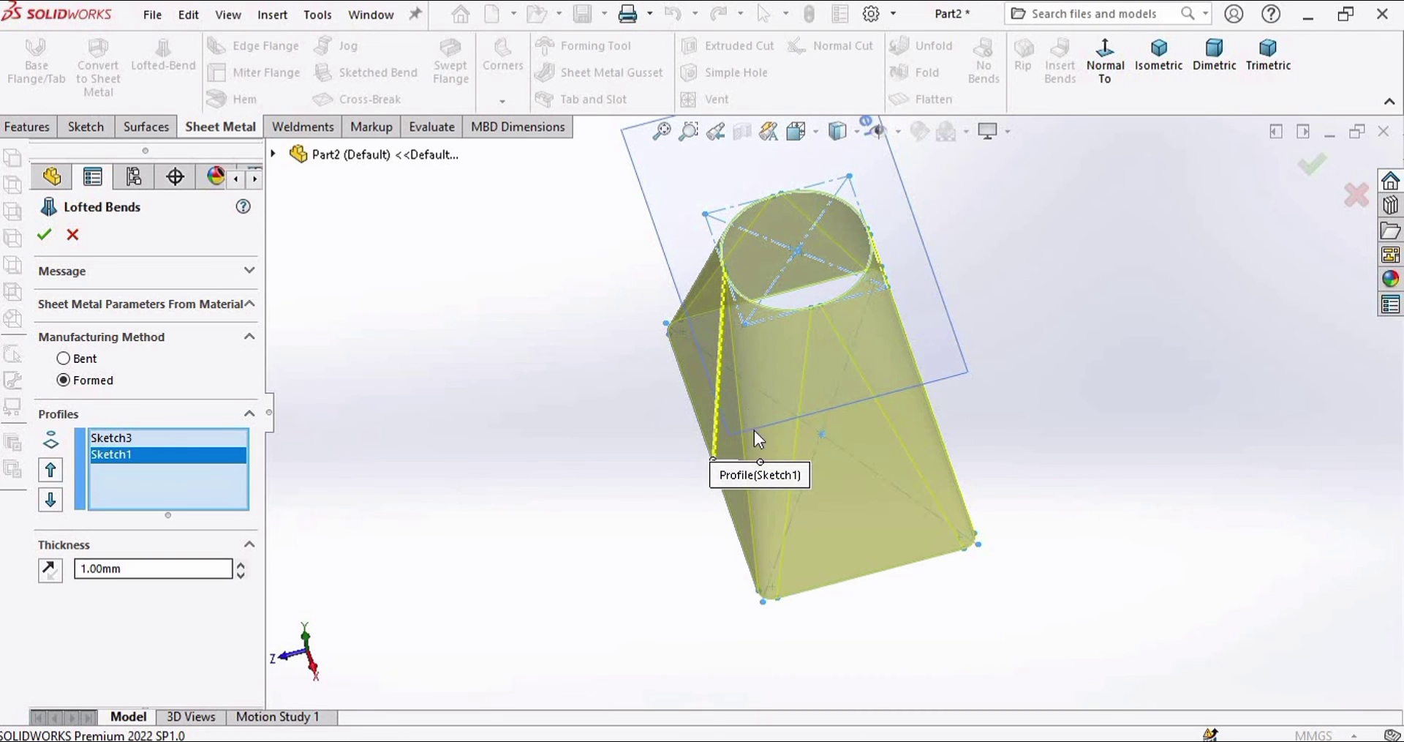
{"action": "scroll", "coordinate": [755, 433], "scroll_direction": "down", "scroll_amount": 4}
{"action": "middle_click_drag", "start_coordinate": [826, 189], "coordinate": [888, 502]}
{"action": "scroll", "coordinate": [680, 362], "scroll_direction": "down", "scroll_amount": 5}
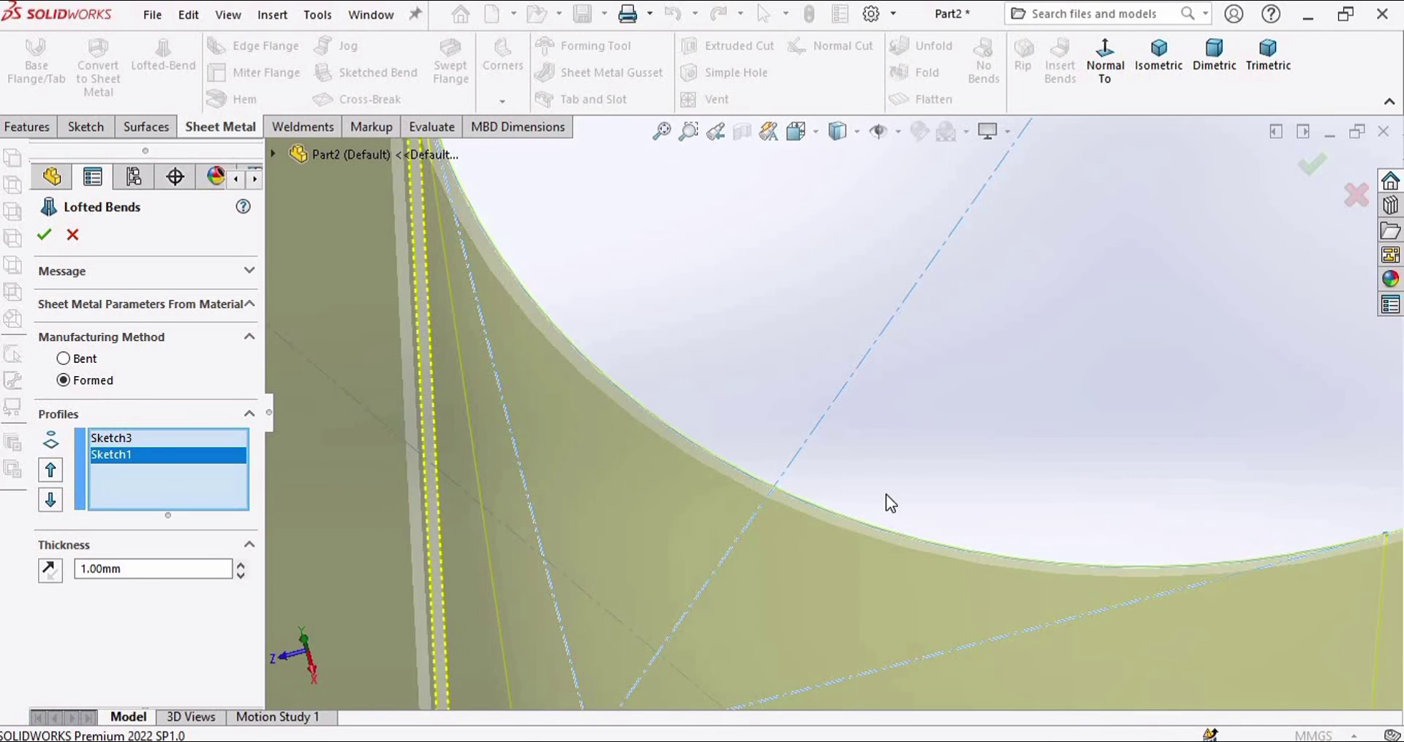
Step: Set the formed lofted bend's thickness to 1.00 mm and create the feature
{"action": "left_click", "coordinate": [239, 564]}
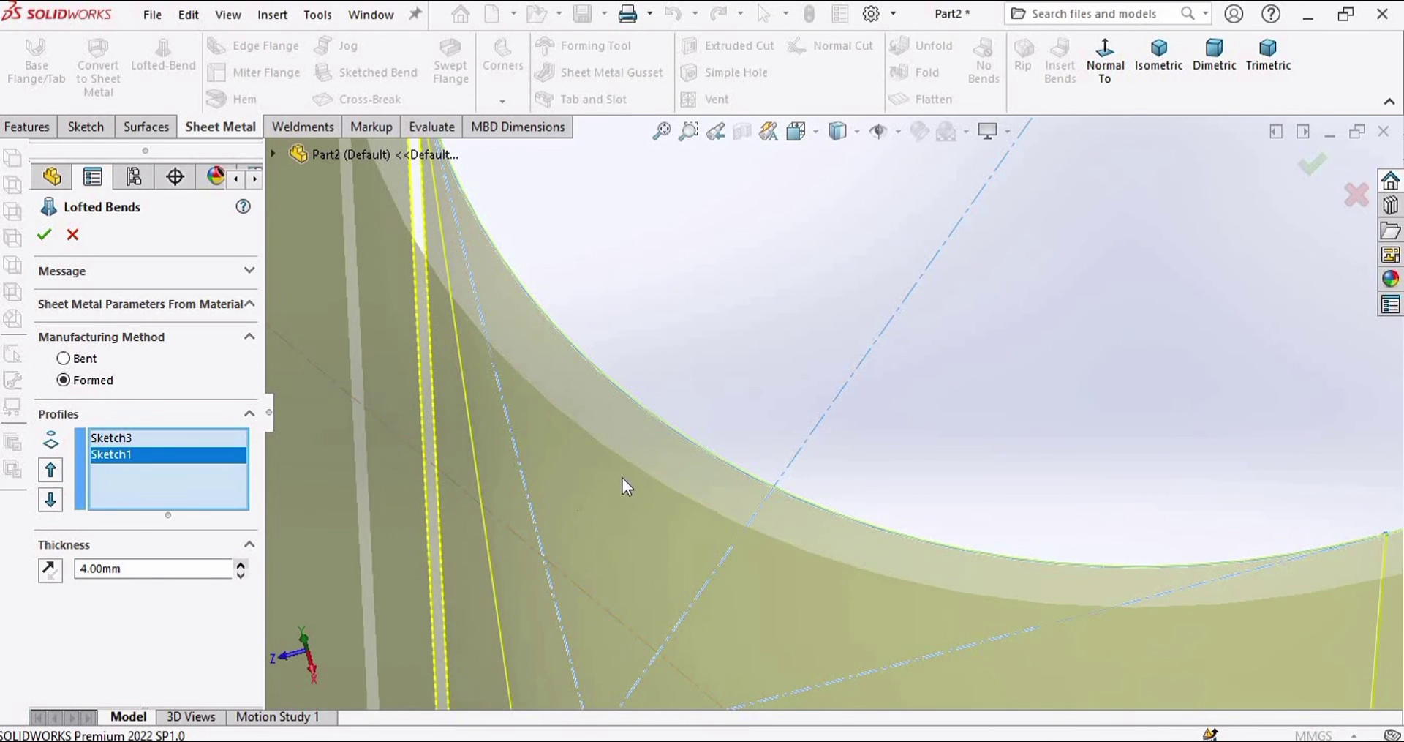
{"action": "scroll", "coordinate": [496, 498], "scroll_direction": "up", "scroll_amount": 3}
{"action": "left_click", "coordinate": [240, 564]}
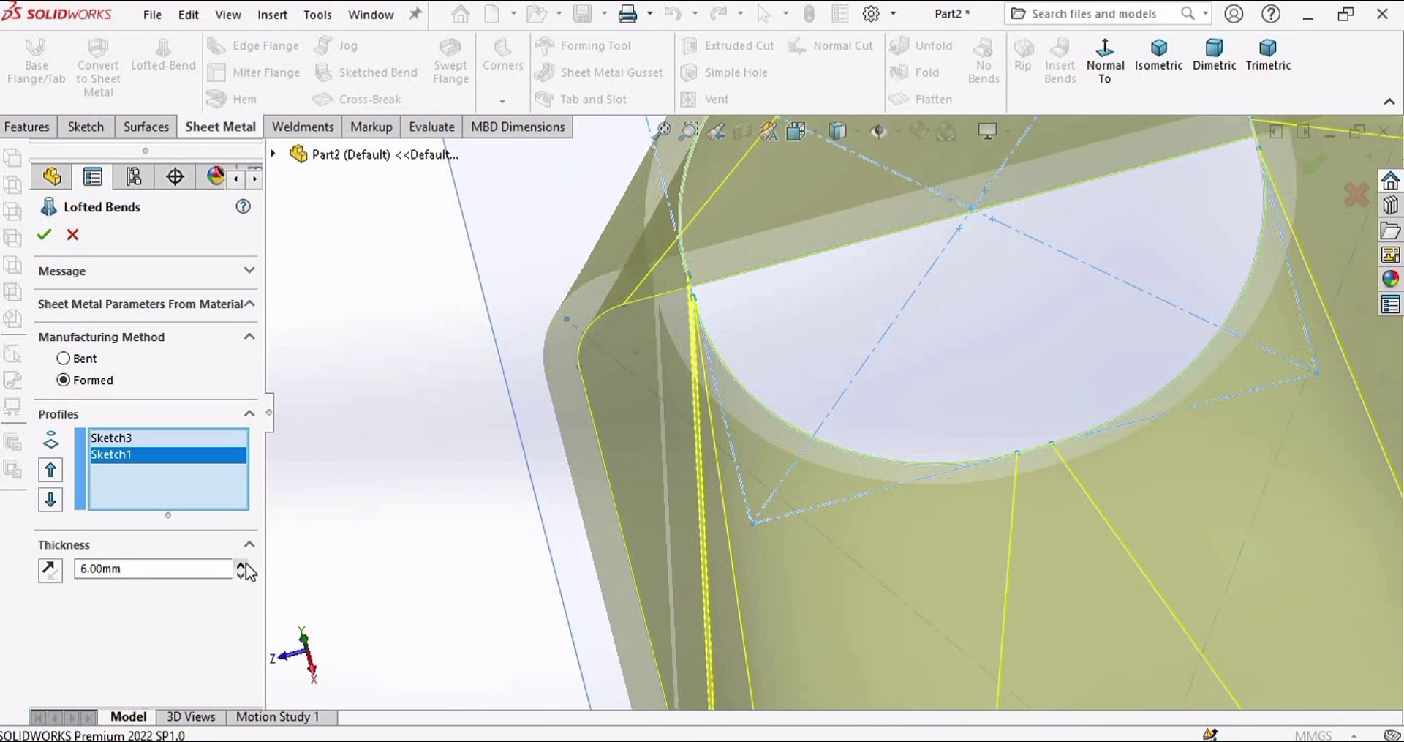
{"action": "left_click", "coordinate": [240, 564]}
{"action": "left_click", "coordinate": [240, 563]}
{"action": "left_click", "coordinate": [240, 575]}
{"action": "left_click", "coordinate": [240, 575]}
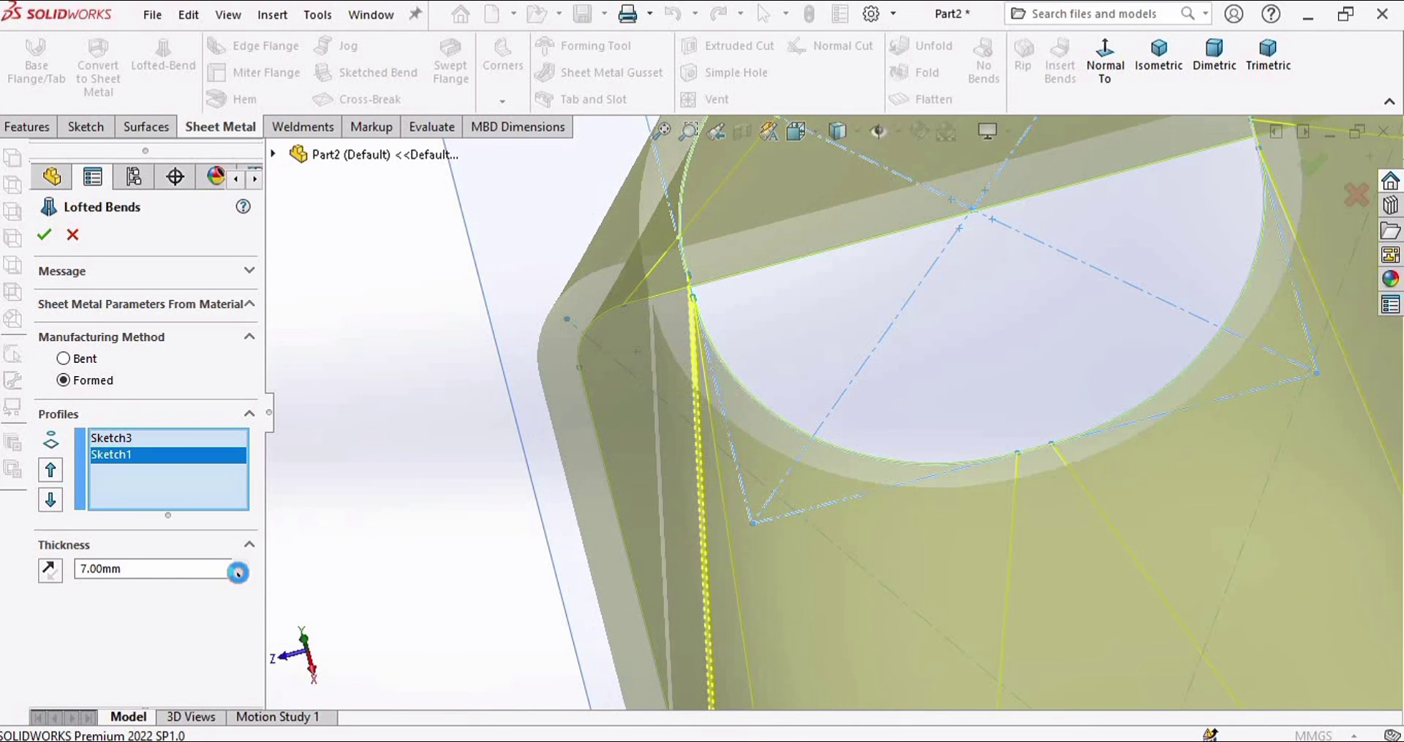
{"action": "left_click", "coordinate": [240, 575]}
{"action": "left_click", "coordinate": [240, 575]}
{"action": "left_click", "coordinate": [240, 575]}
{"action": "left_click", "coordinate": [240, 574]}
{"action": "left_click", "coordinate": [240, 575]}
{"action": "left_click", "coordinate": [240, 575]}
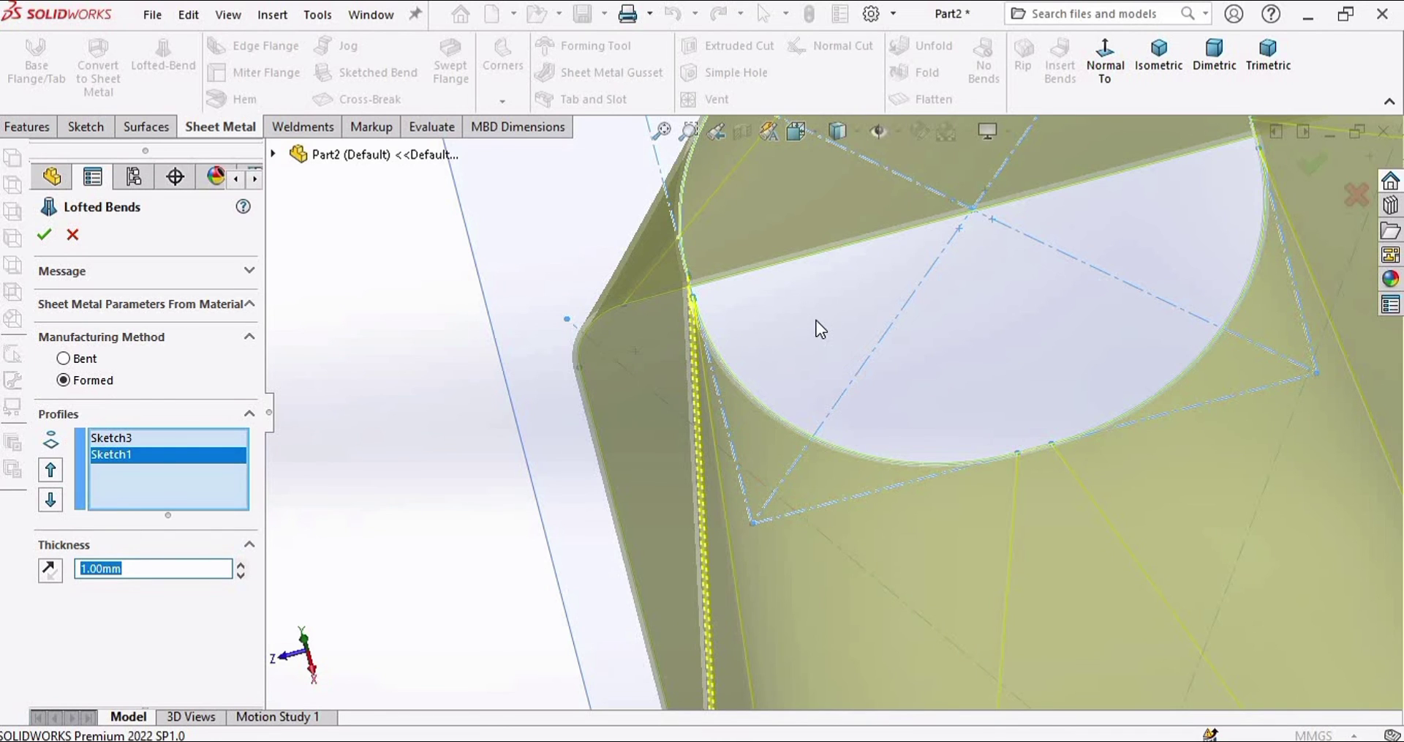
{"action": "middle_click_drag", "start_coordinate": [819, 327], "coordinate": [741, 349]}
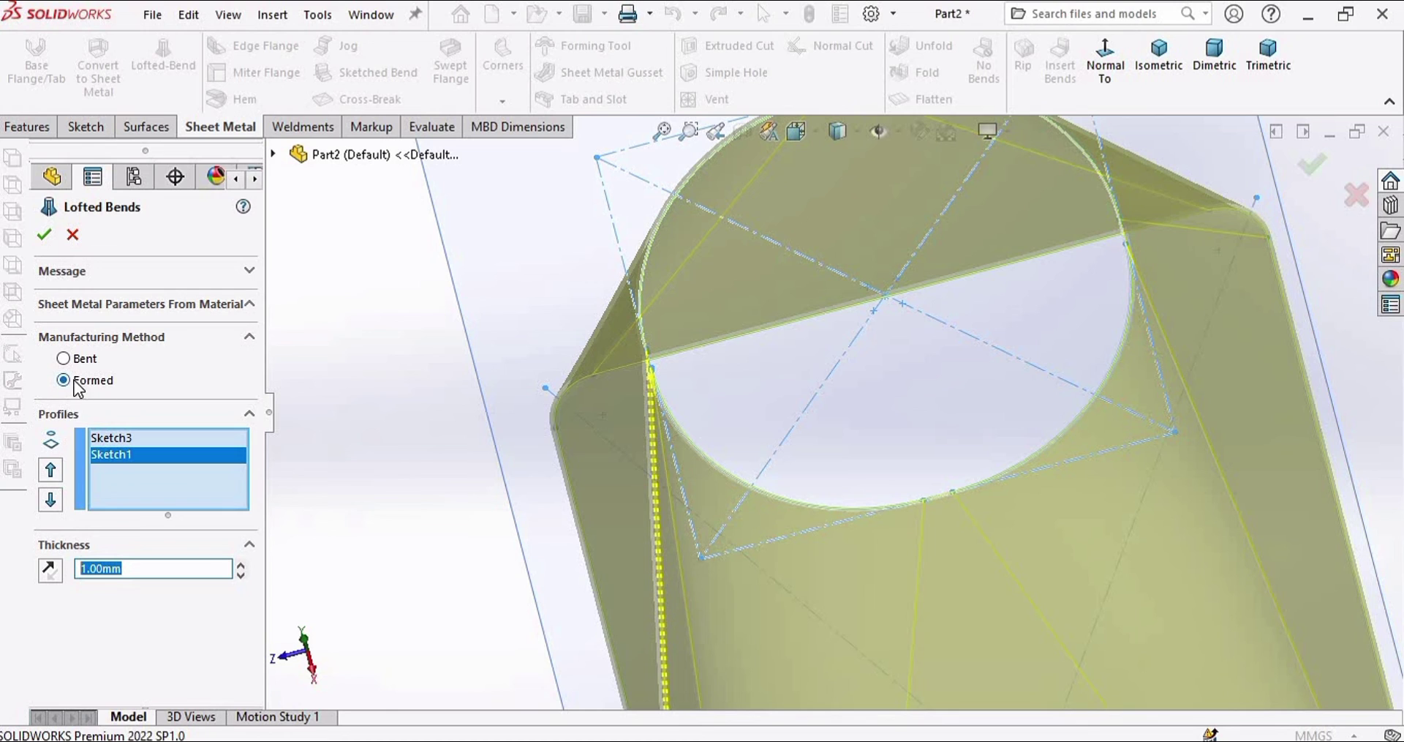
{"action": "left_click", "coordinate": [47, 243]}
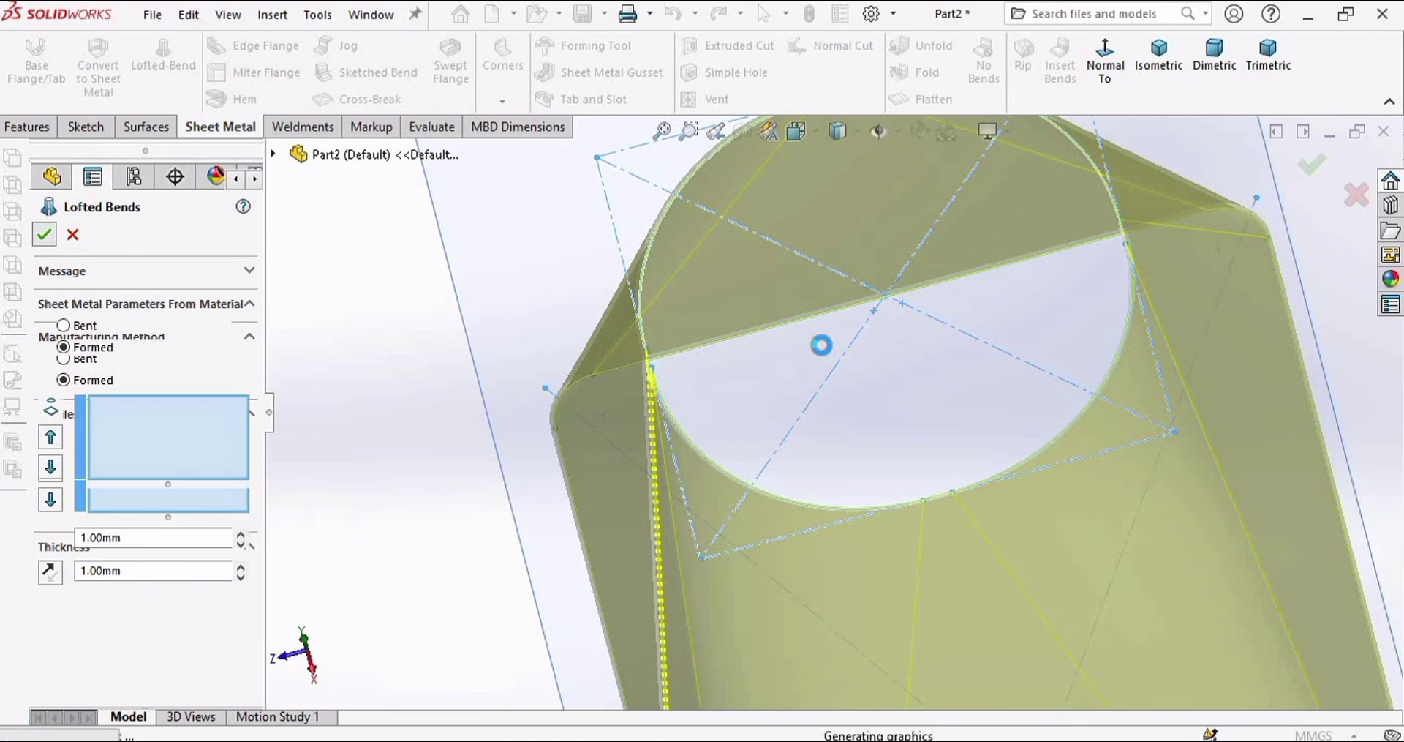
Step: Hide Plane1 and orbit to view the finished lofted-bend part
{"action": "scroll", "coordinate": [937, 463], "scroll_direction": "up", "scroll_amount": 3}
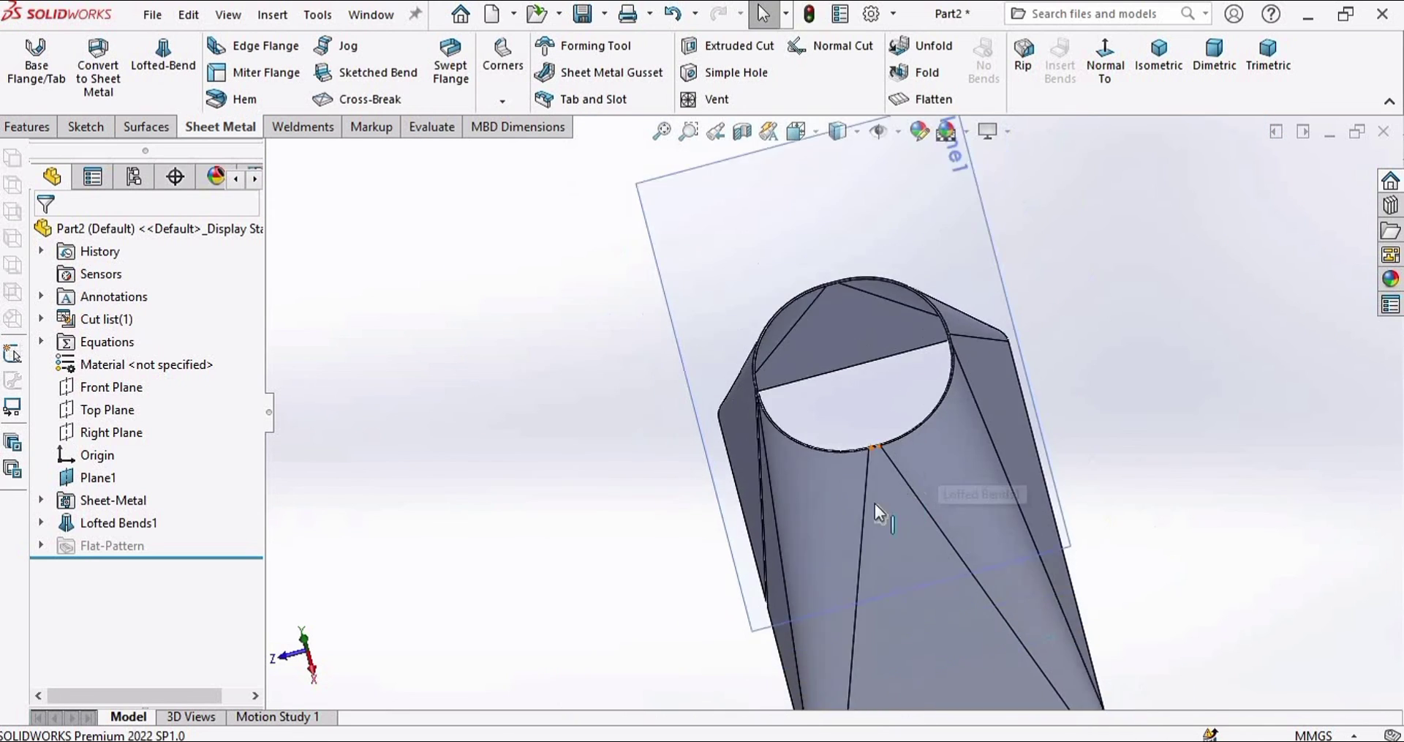
{"action": "middle_click_drag", "start_coordinate": [874, 503], "coordinate": [744, 370]}
{"action": "scroll", "coordinate": [963, 273], "scroll_direction": "down", "scroll_amount": 3}
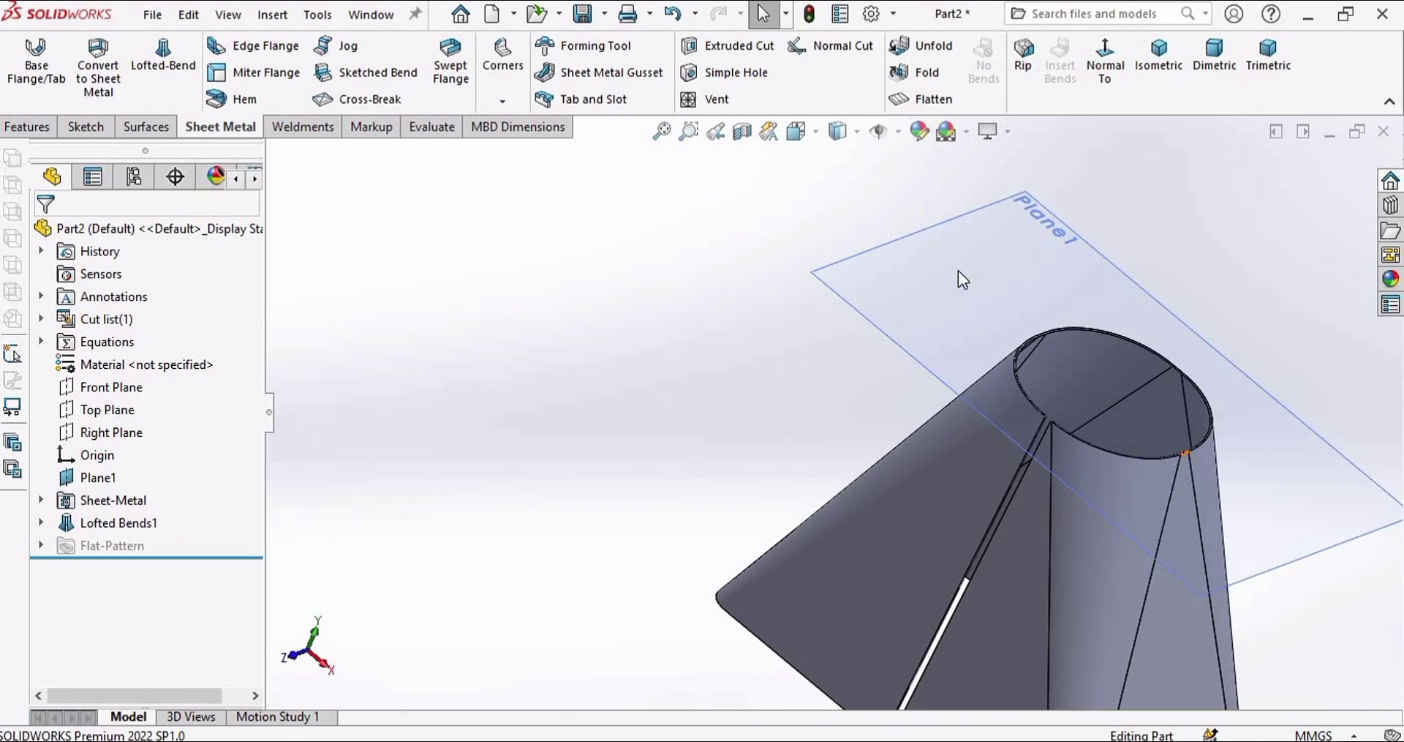
{"action": "right_click", "coordinate": [958, 271]}
{"action": "left_click", "coordinate": [1039, 241]}
{"action": "scroll", "coordinate": [1026, 506], "scroll_direction": "up", "scroll_amount": 3}
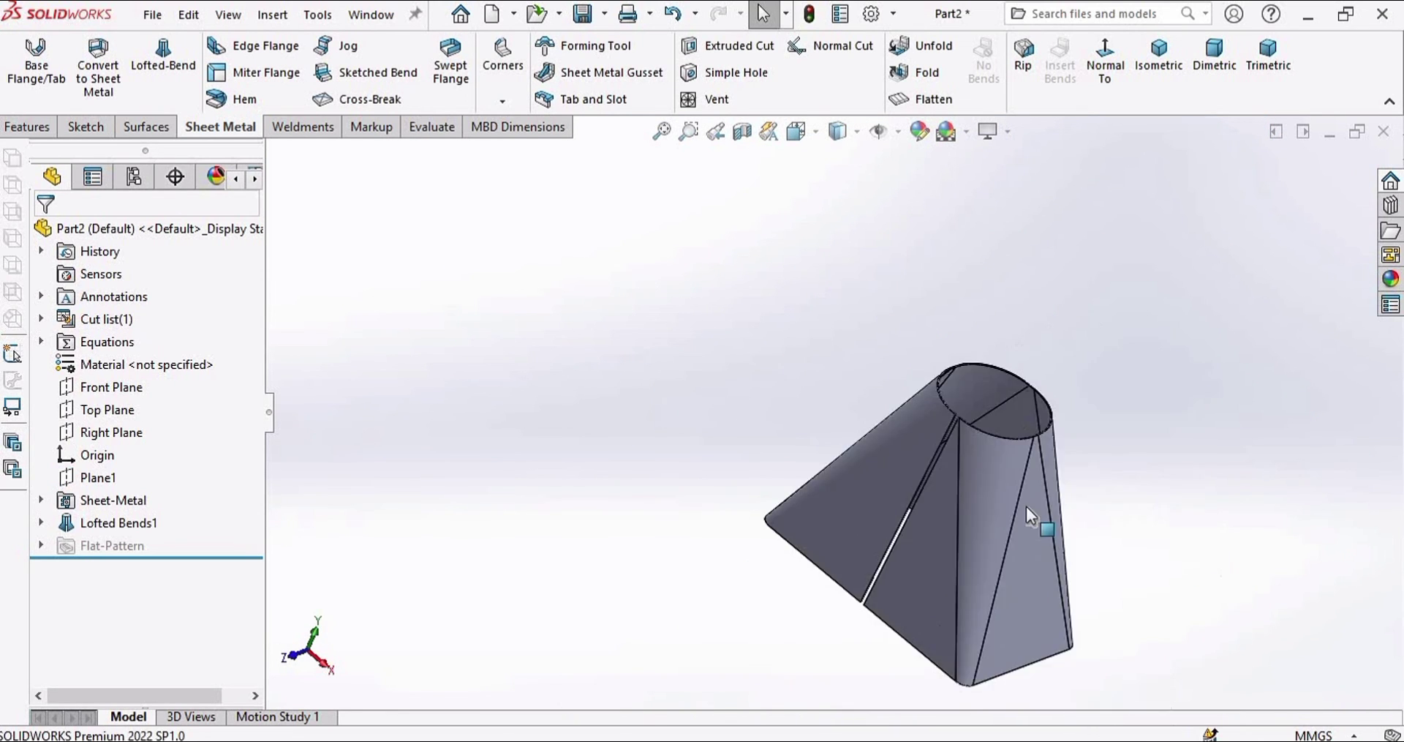
{"action": "scroll", "coordinate": [990, 490], "scroll_direction": "down", "scroll_amount": 3}
{"action": "scroll", "coordinate": [876, 545], "scroll_direction": "up", "scroll_amount": 3}
{"action": "middle_click_drag", "start_coordinate": [876, 545], "coordinate": [1185, 399]}
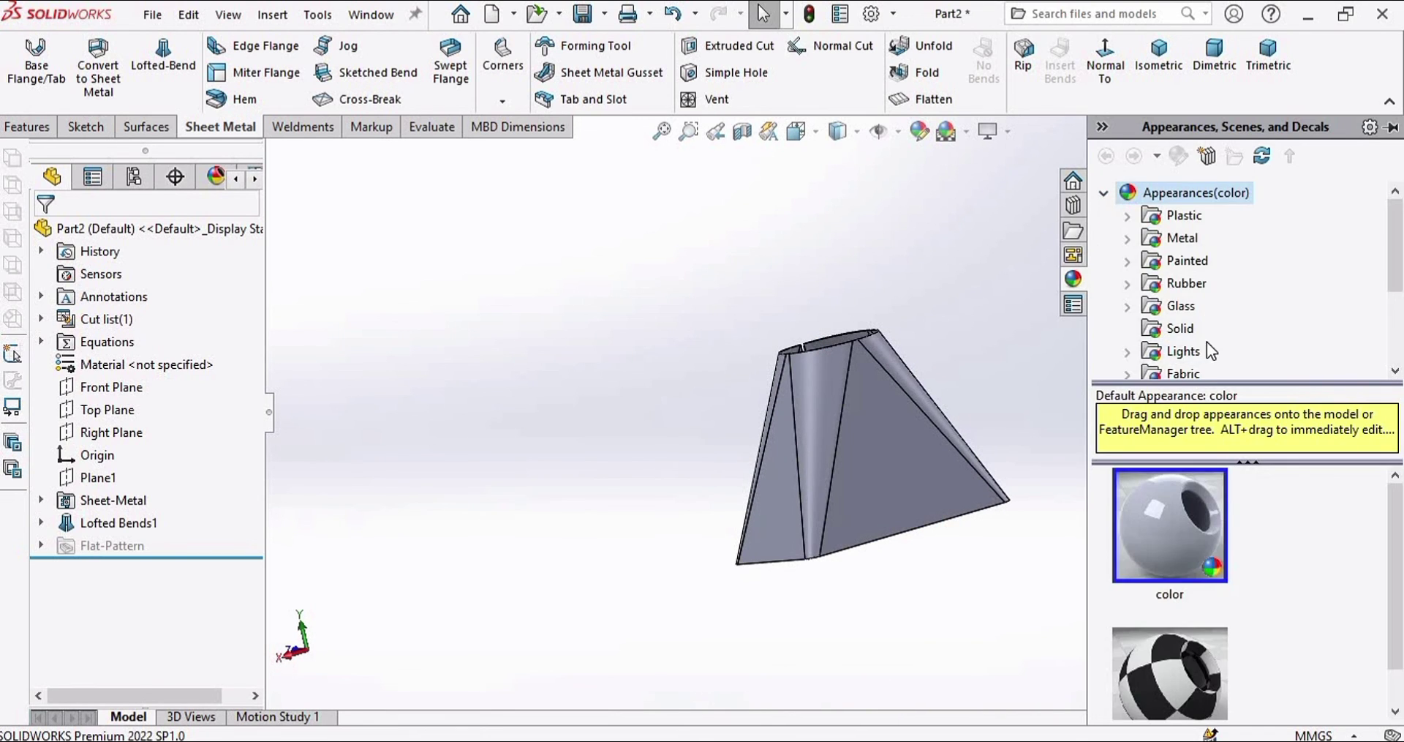
Step: Apply polished steel from Metal > Steel and switch the scene to Plain White
{"action": "left_click", "coordinate": [1170, 254]}
{"action": "left_click", "coordinate": [1203, 221]}
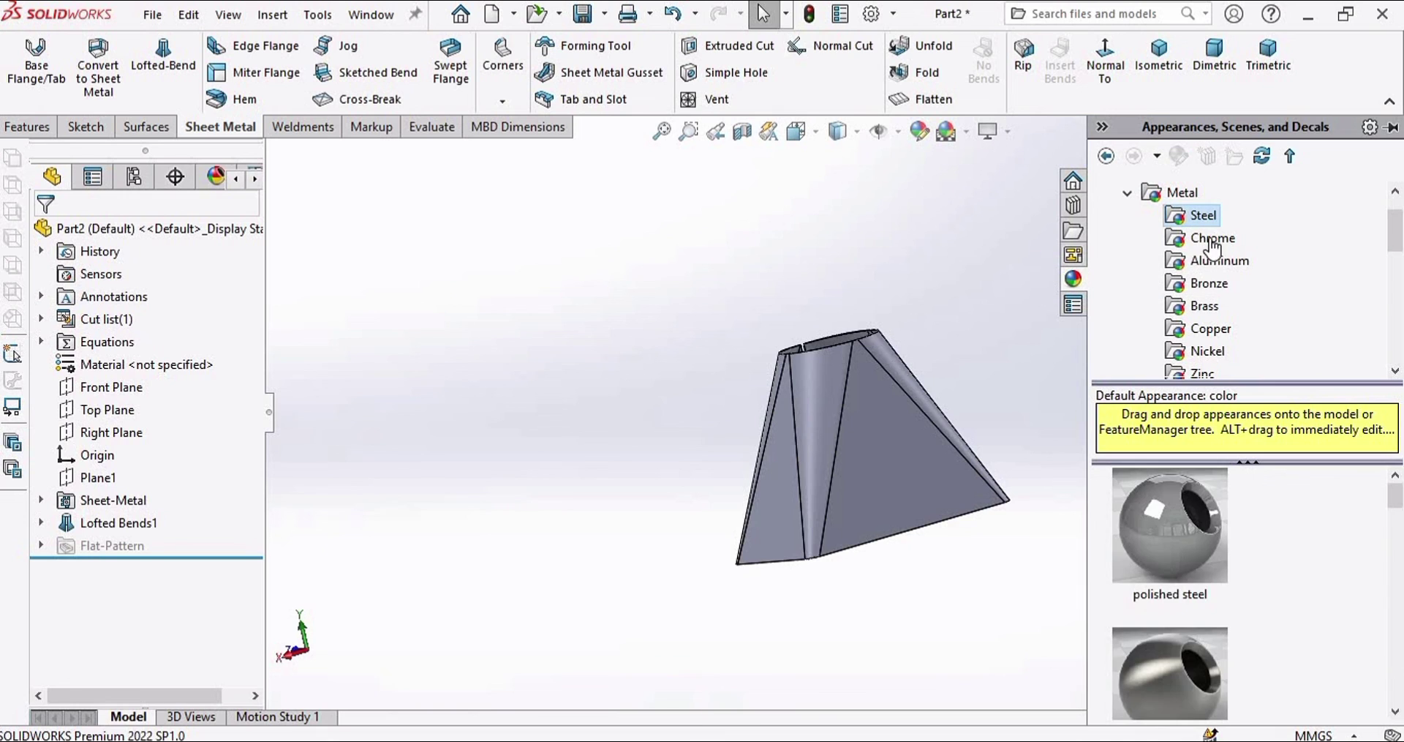
{"action": "double_click", "coordinate": [1204, 531]}
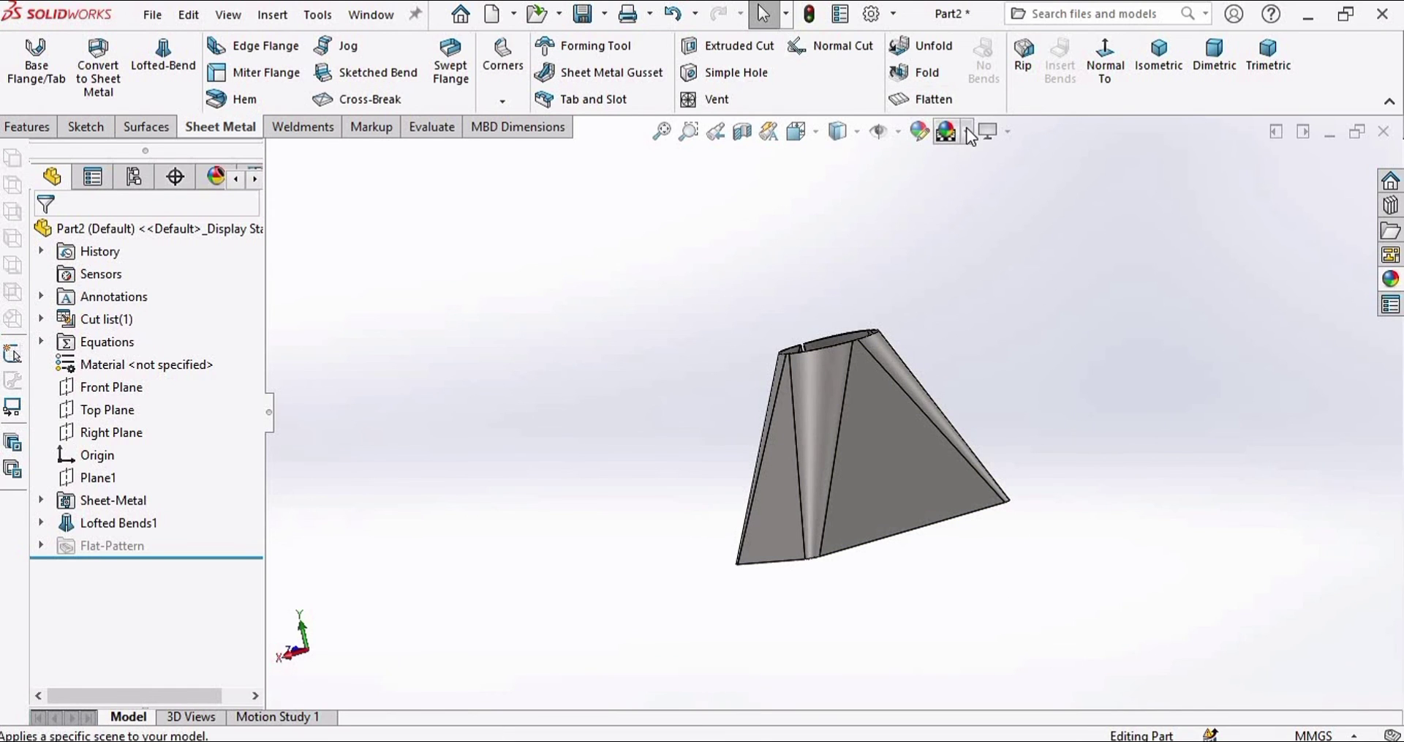
{"action": "left_click", "coordinate": [966, 132]}
{"action": "left_click", "coordinate": [973, 182]}
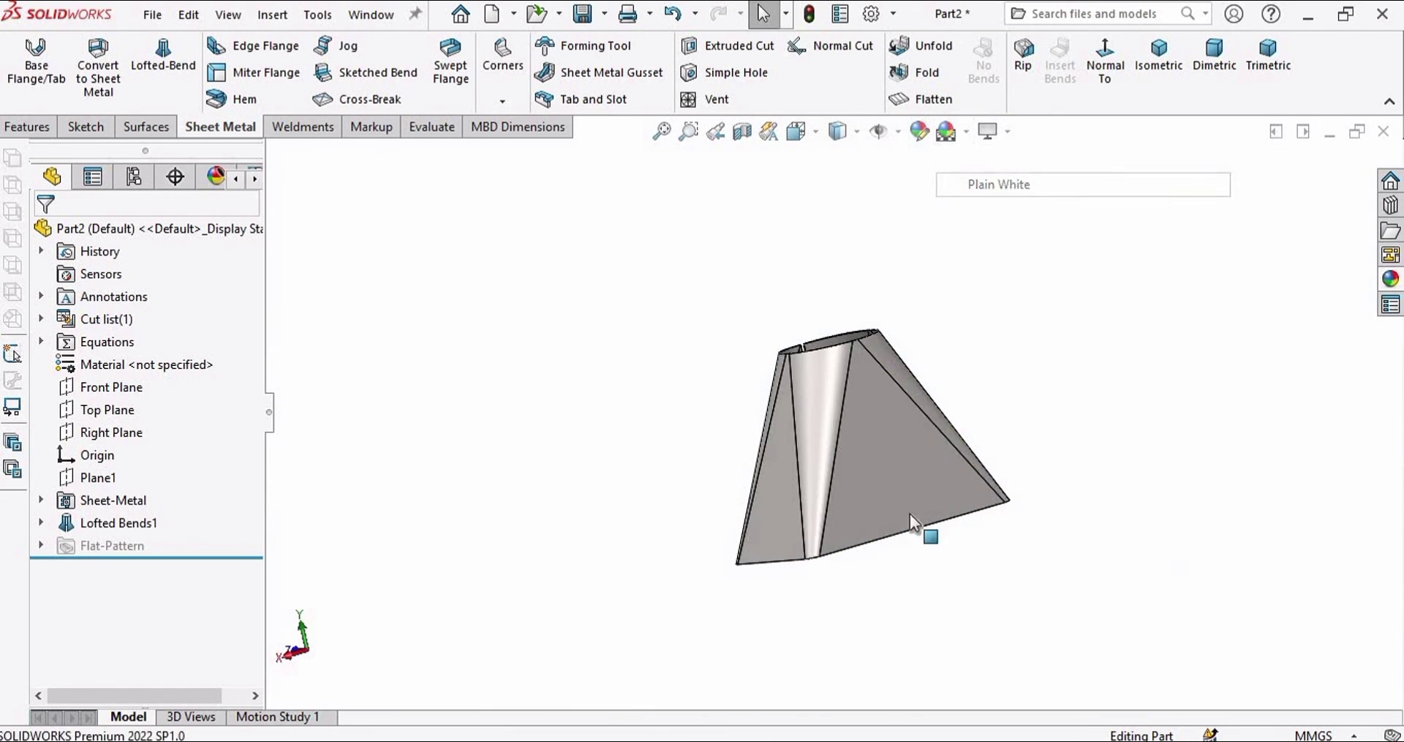
{"action": "middle_click_drag", "start_coordinate": [910, 514], "coordinate": [783, 351]}
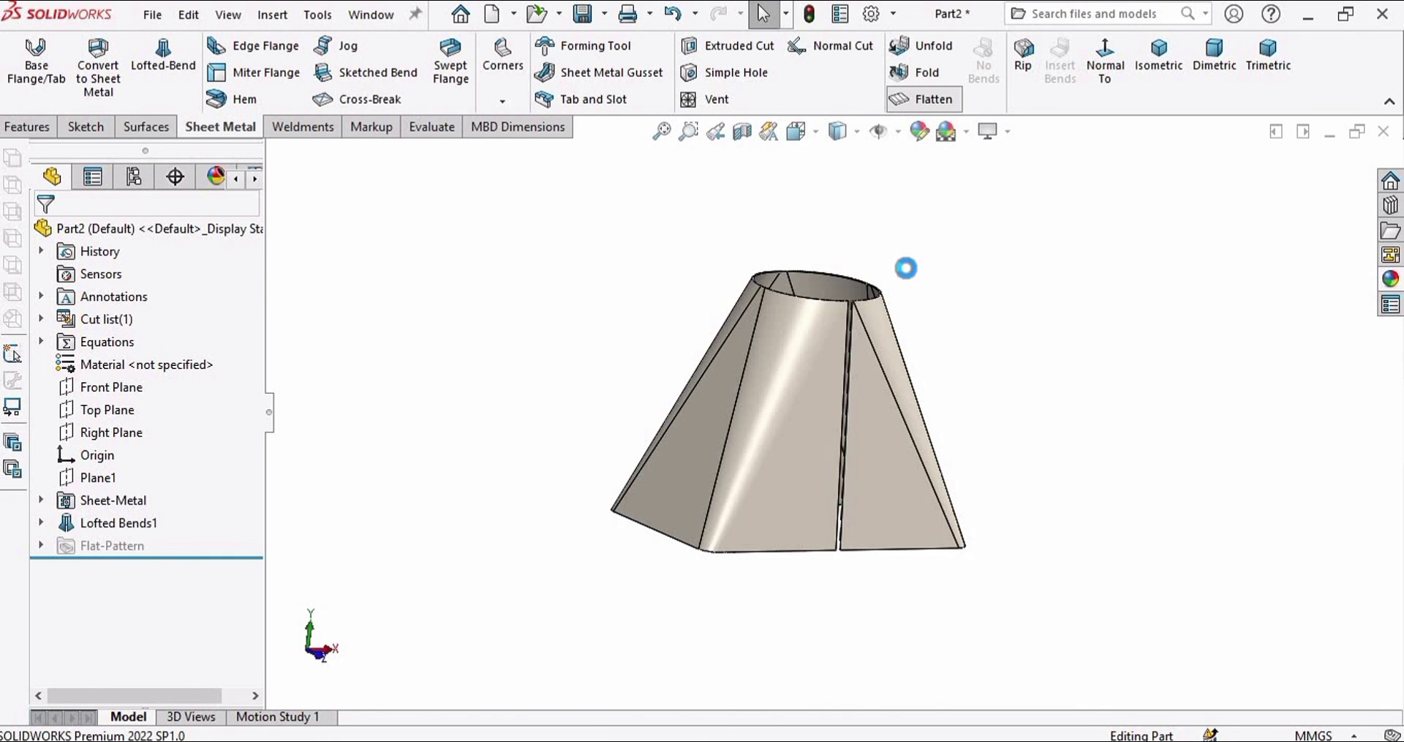
Step: Rotate to inspect the flat pattern, then refold the transition into its 3-D shape
{"action": "middle_click_drag", "start_coordinate": [852, 296], "coordinate": [1232, 223]}
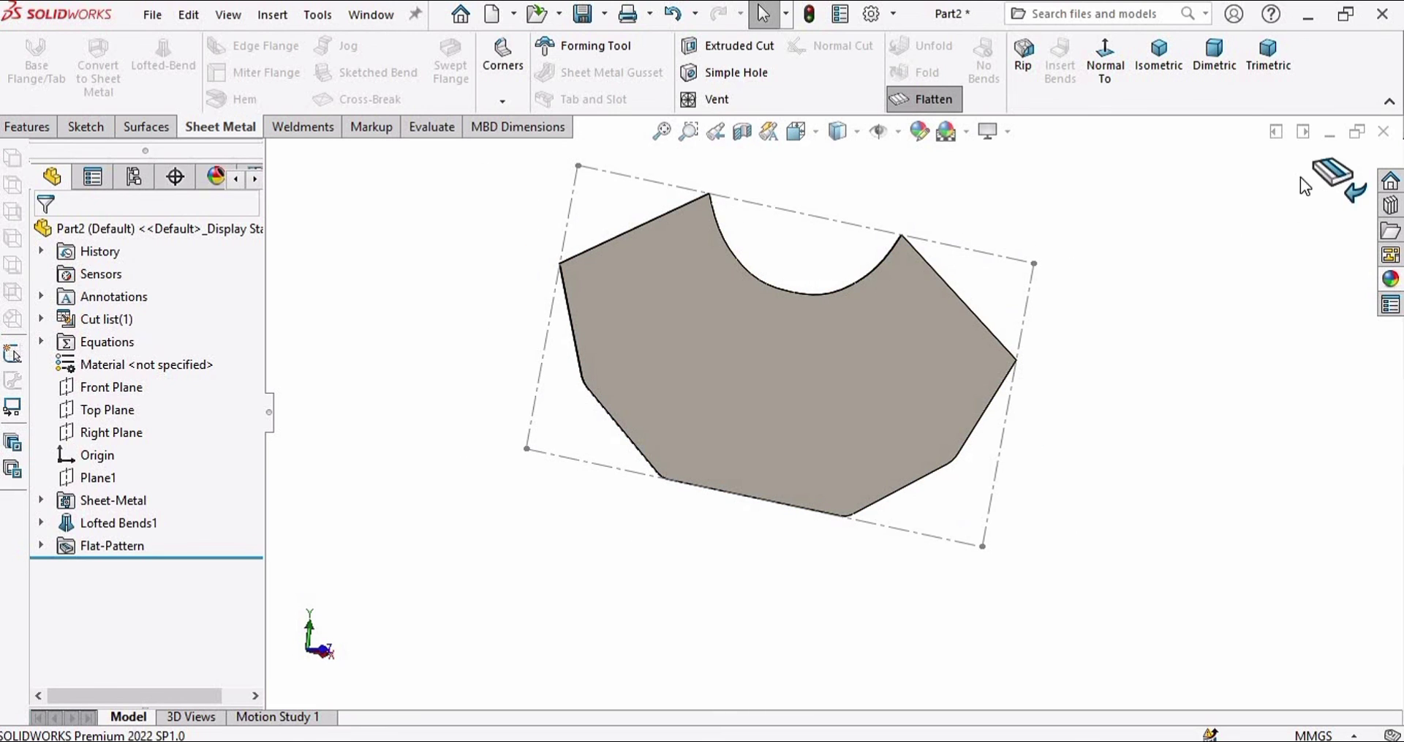
{"action": "left_click", "coordinate": [1330, 177]}
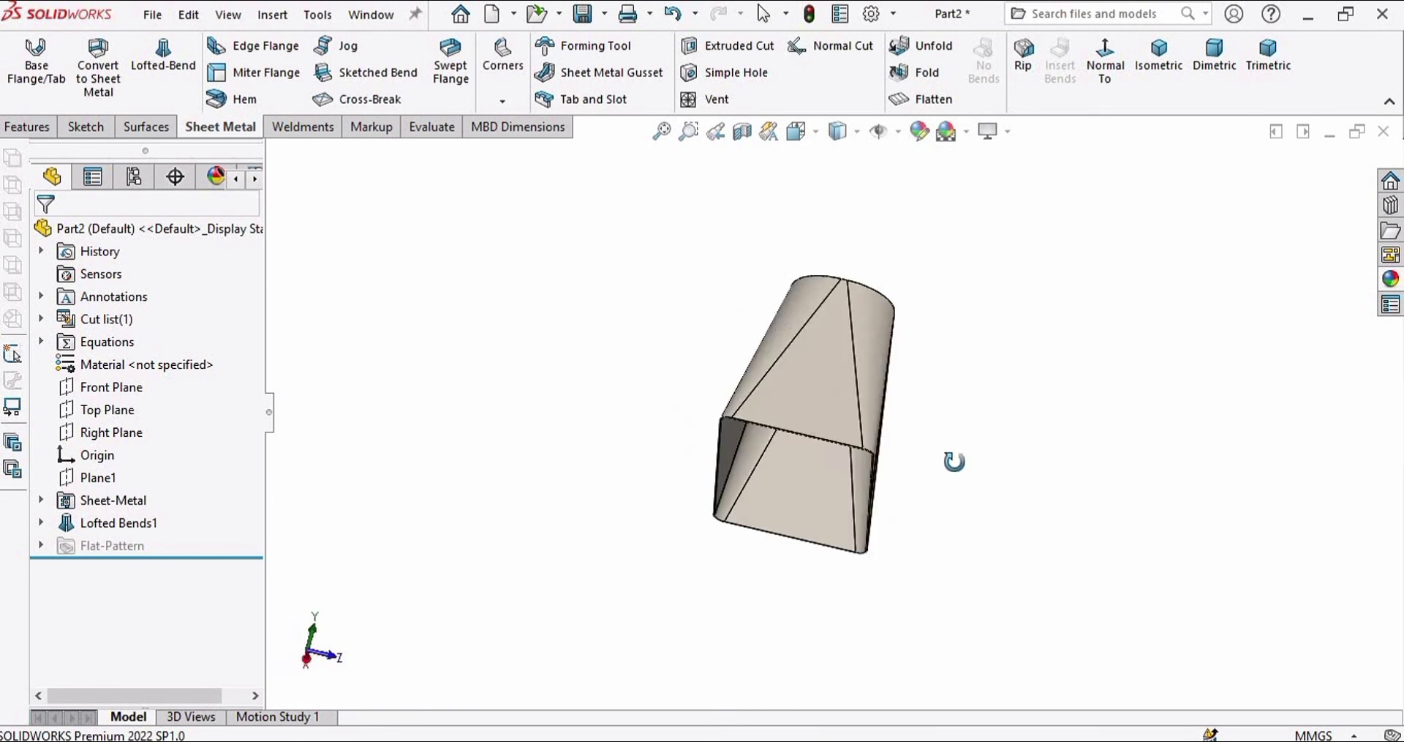
{"action": "scroll", "coordinate": [803, 397], "scroll_direction": "down", "scroll_amount": 3}
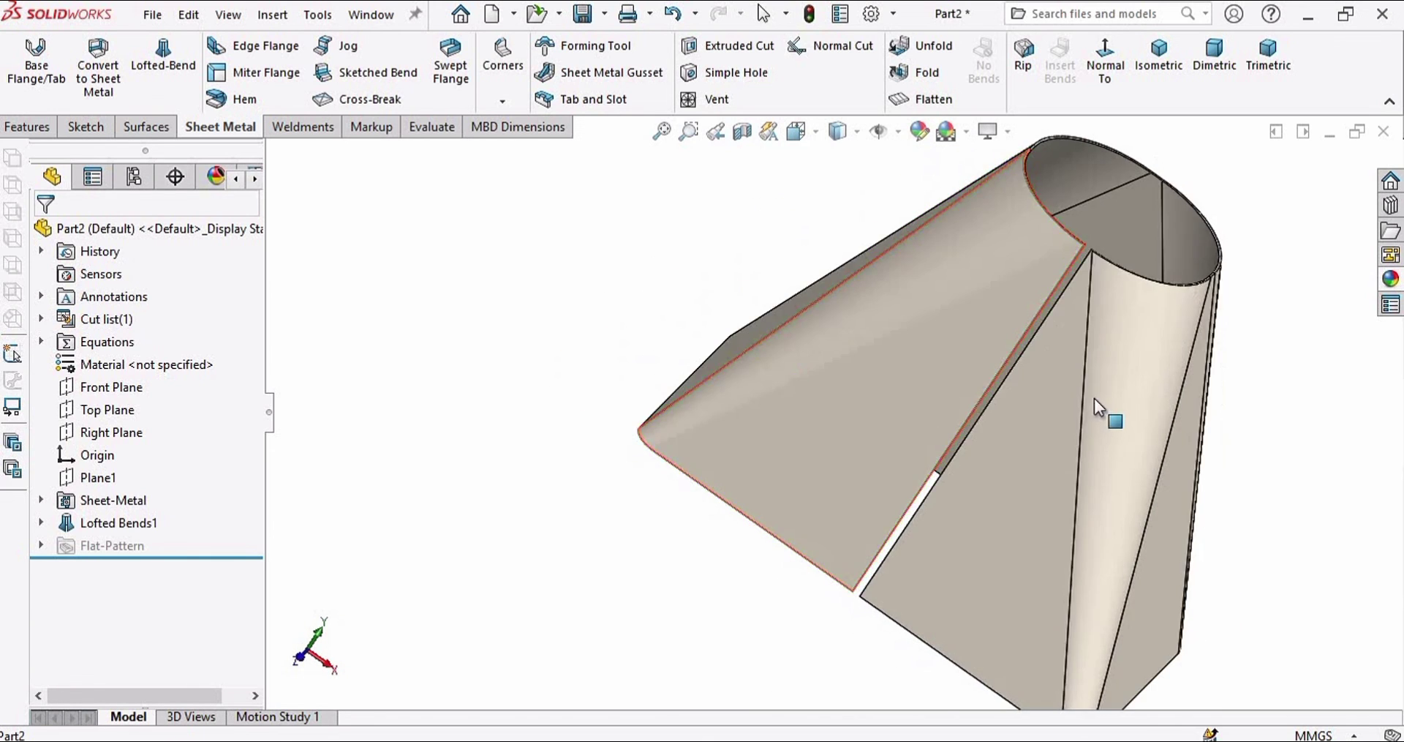